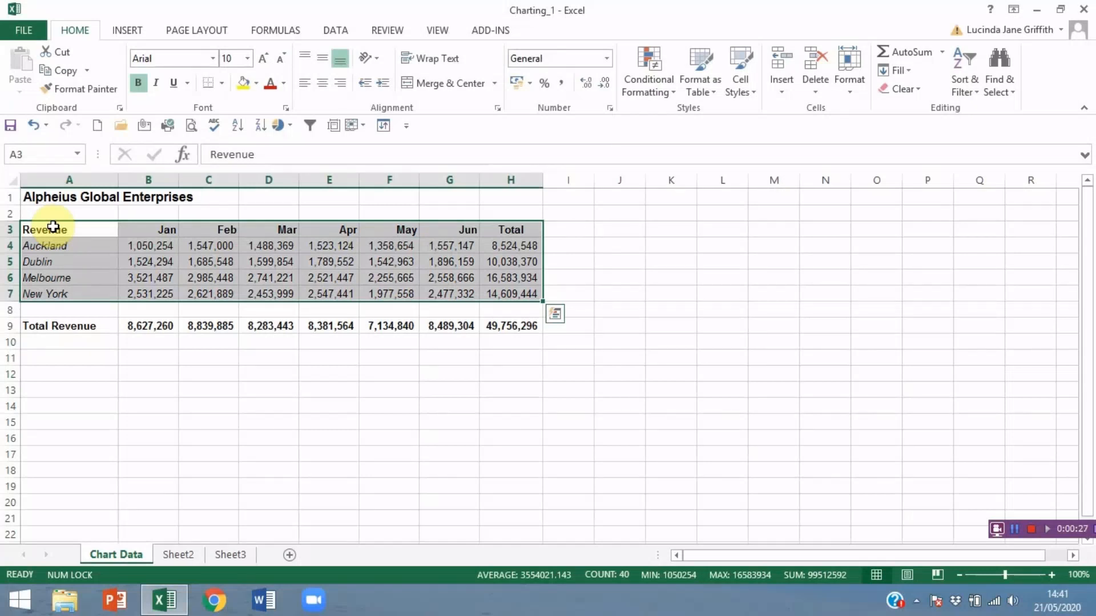
Create a column chart of the revenue data in A3:H7 on its own chart sheet.
key("F11")
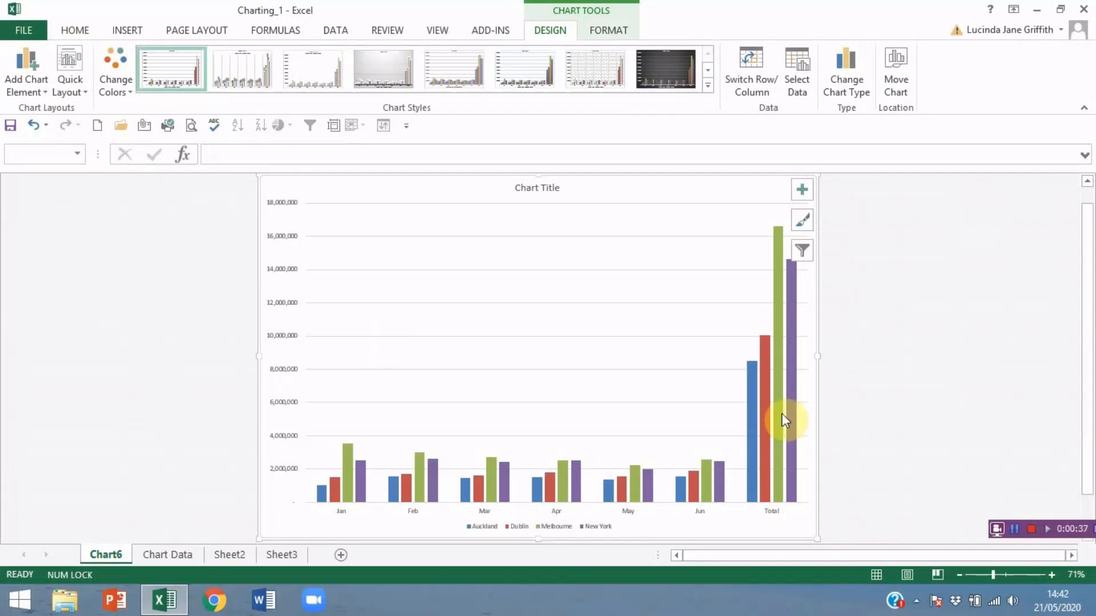
left_click(1031, 529)
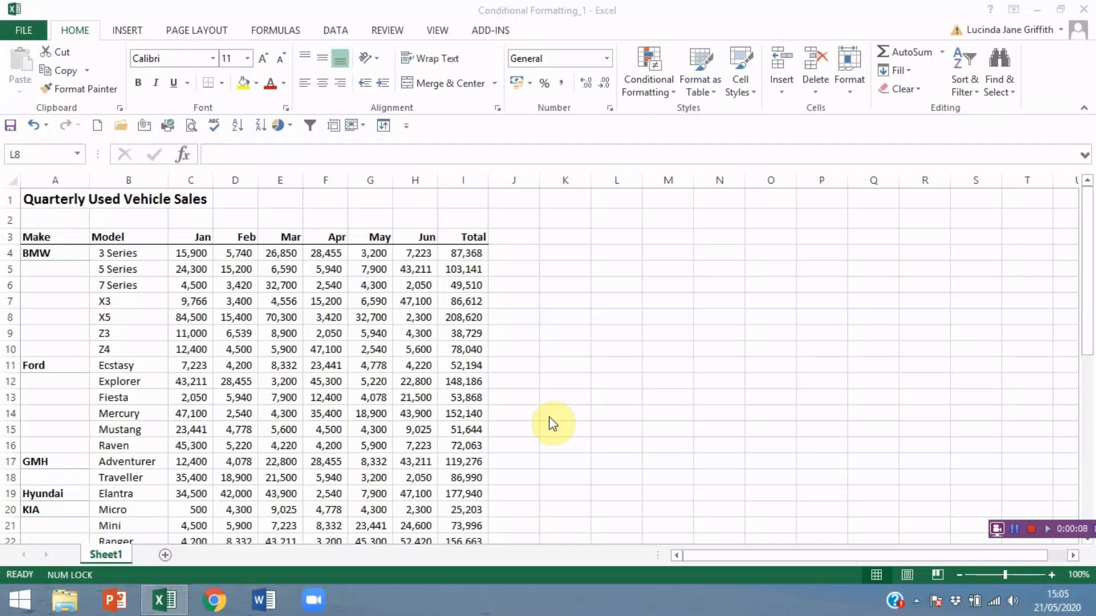
Start a Top 10 Items conditional formatting rule on the BMW monthly sales in C4:H10.
left_click(189, 254)
left_click(189, 255)
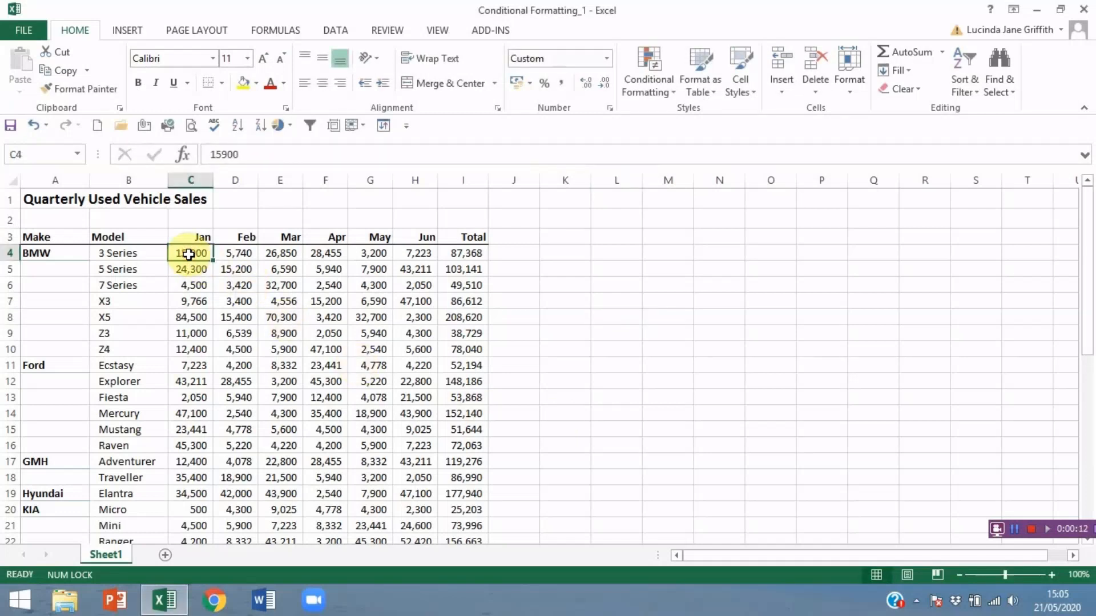
left_click(424, 350, "shift")
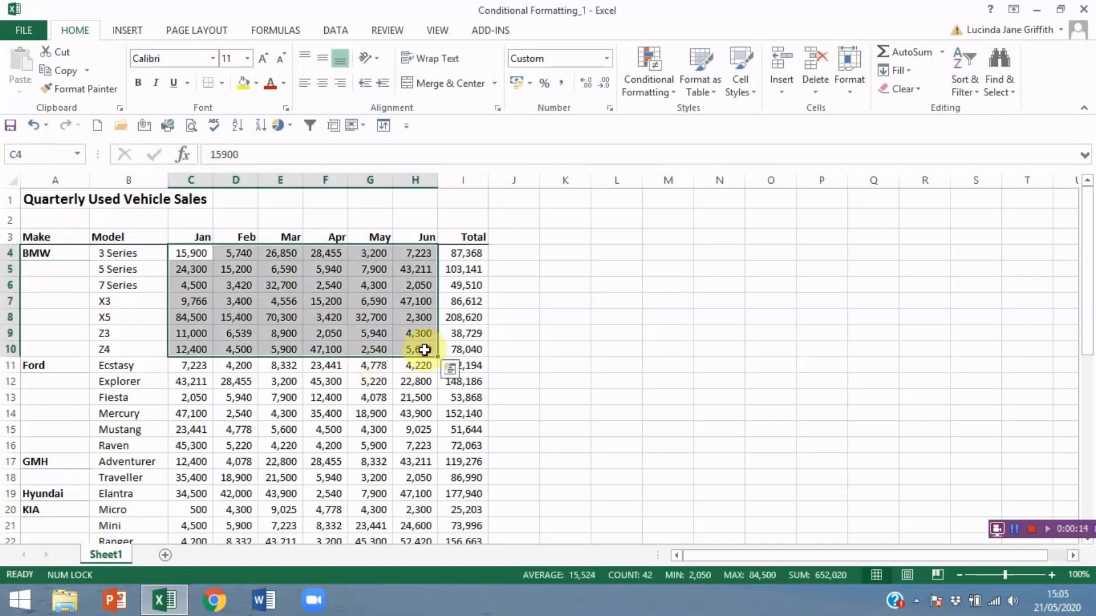
left_click(665, 65)
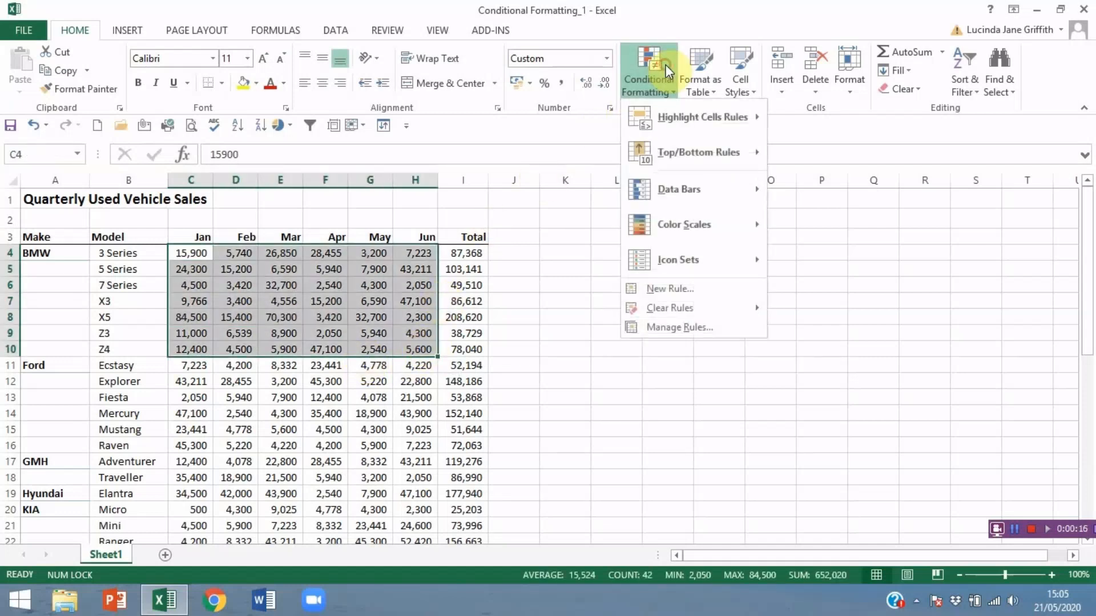
mouse_move(663, 156)
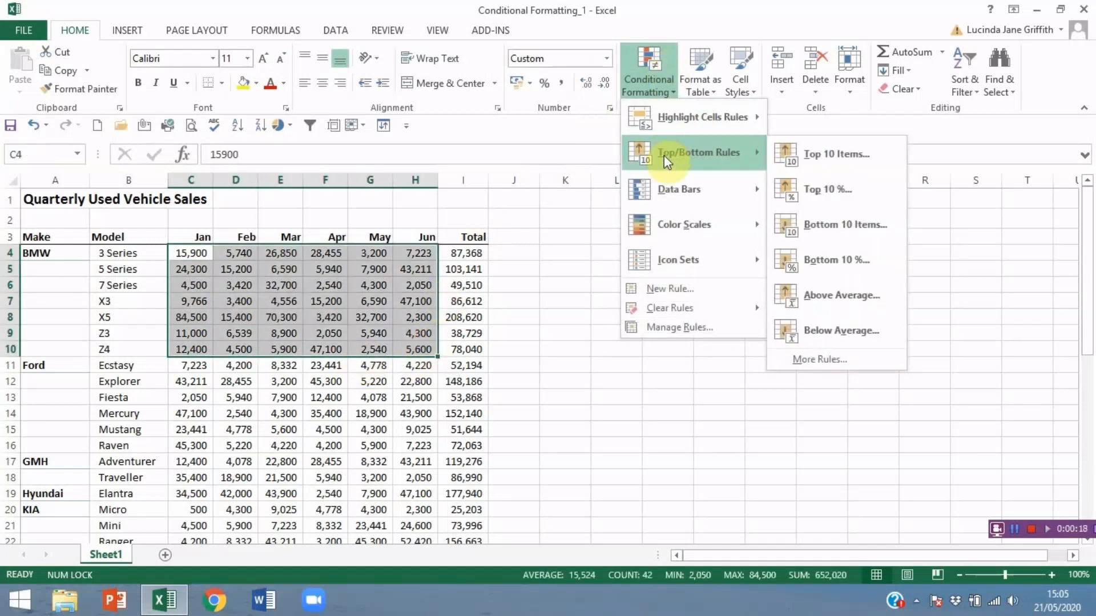
left_click(804, 153)
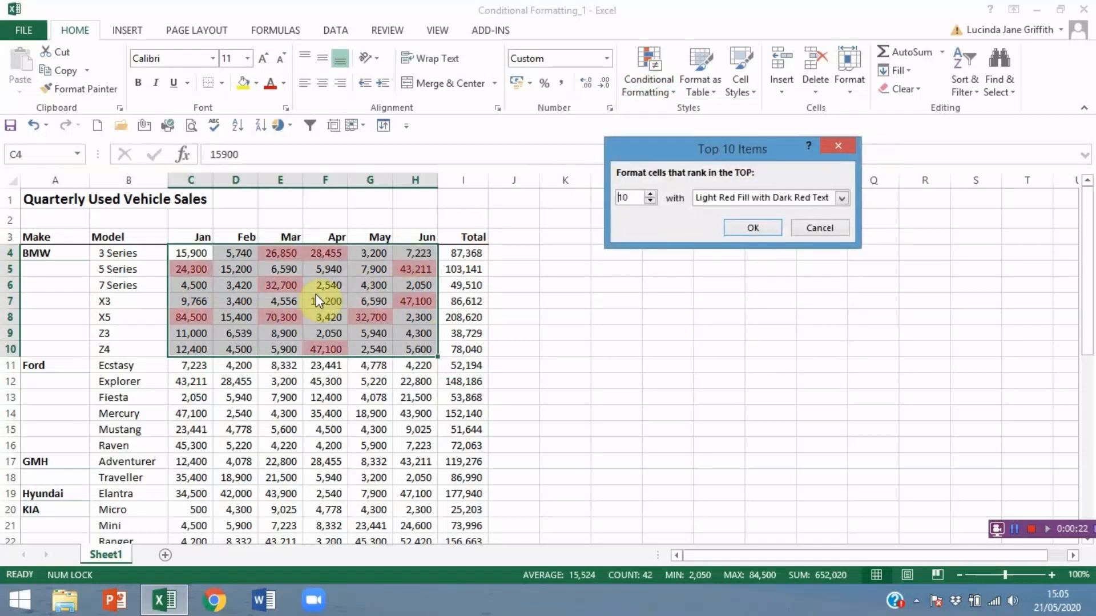
Limit the rule to the top 4 values, formatted with Green Fill with Dark Green Text, and apply it.
left_click(649, 202)
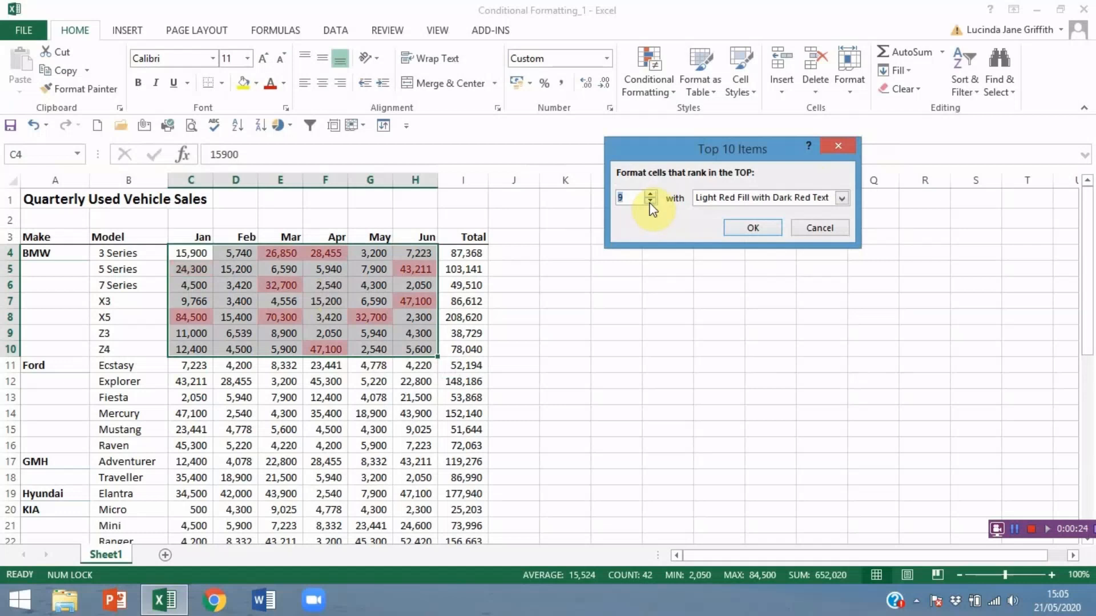
left_click(650, 201)
left_click(650, 201)
left_click(650, 202)
left_click(649, 201)
left_click(650, 201)
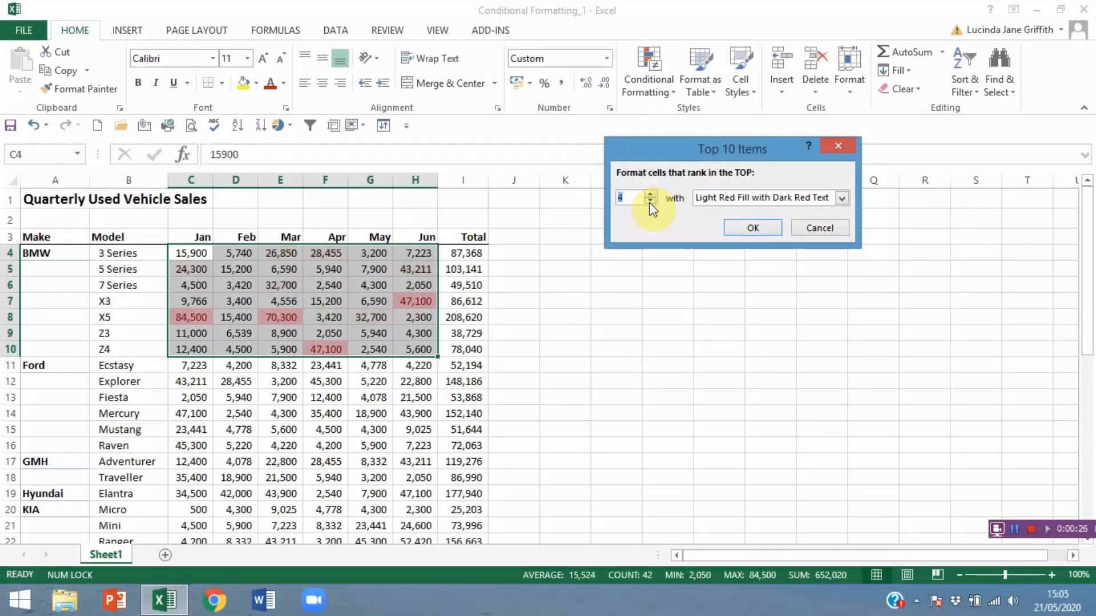
left_click(844, 198)
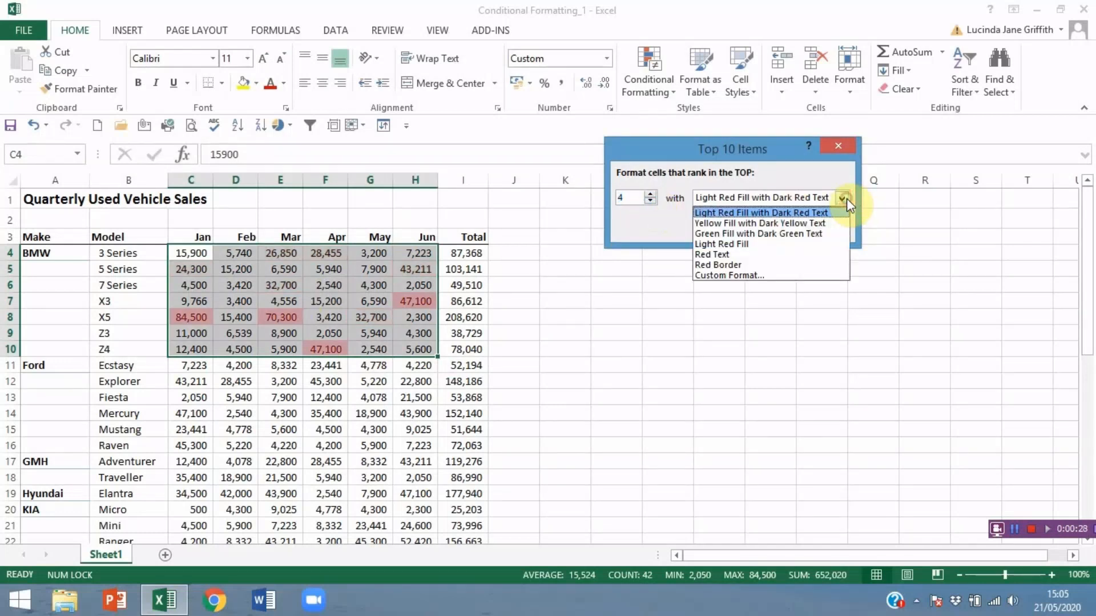
left_click(784, 238)
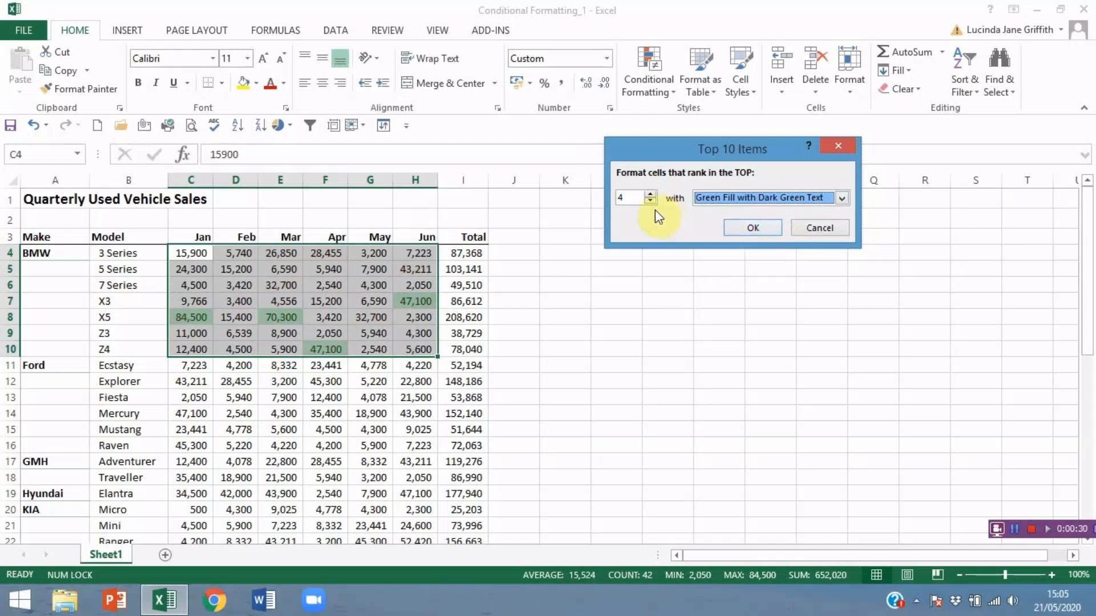
left_click(752, 228)
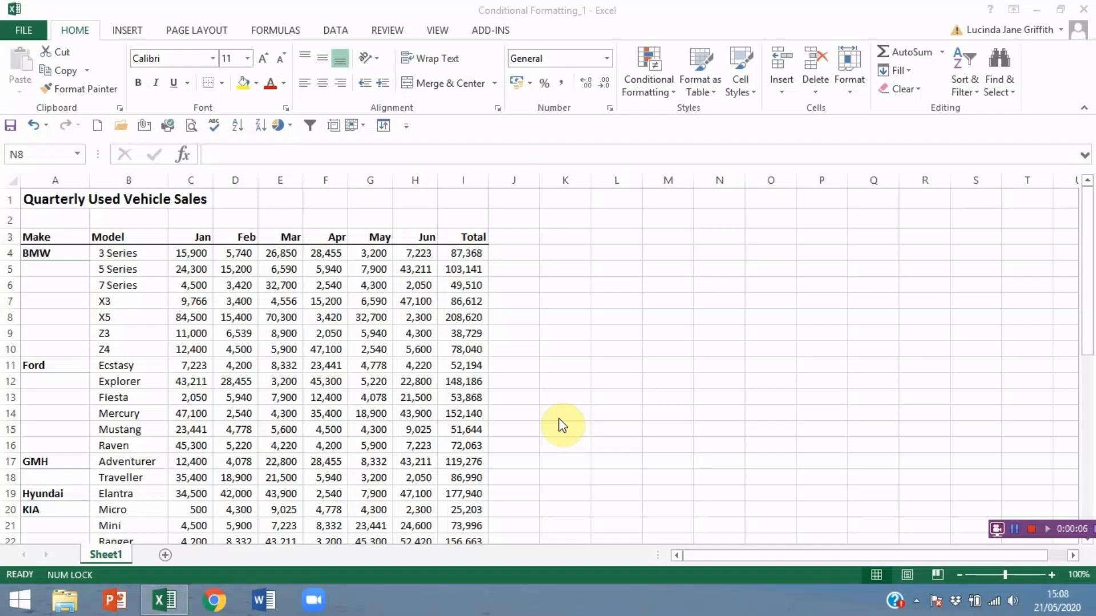
Apply solid-fill green data bars to the Ford monthly sales in C11:H16.
left_click(190, 368)
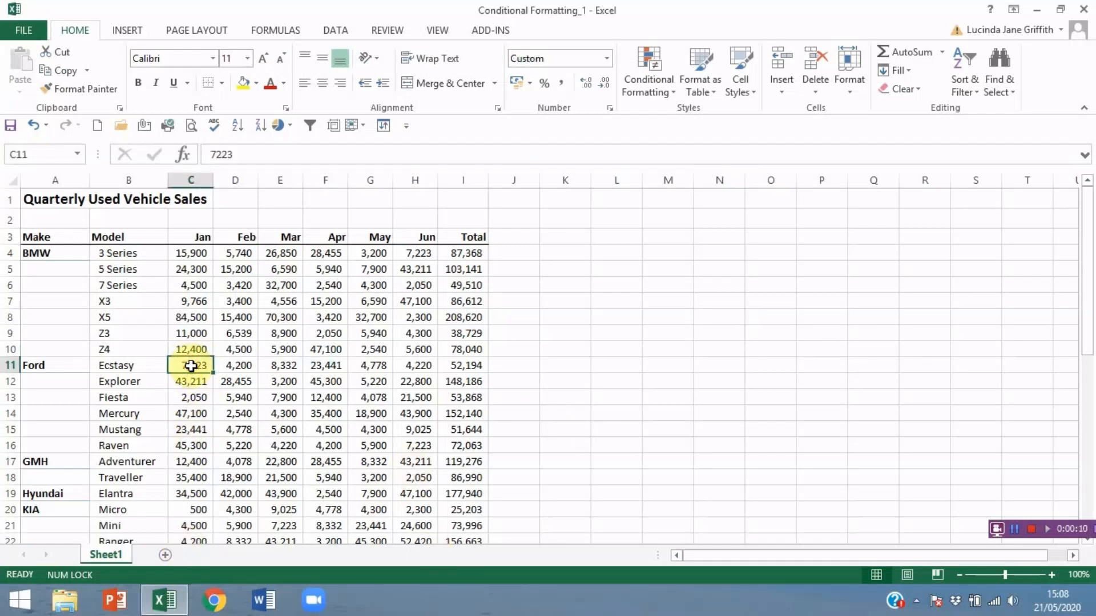
left_click(414, 447, "shift")
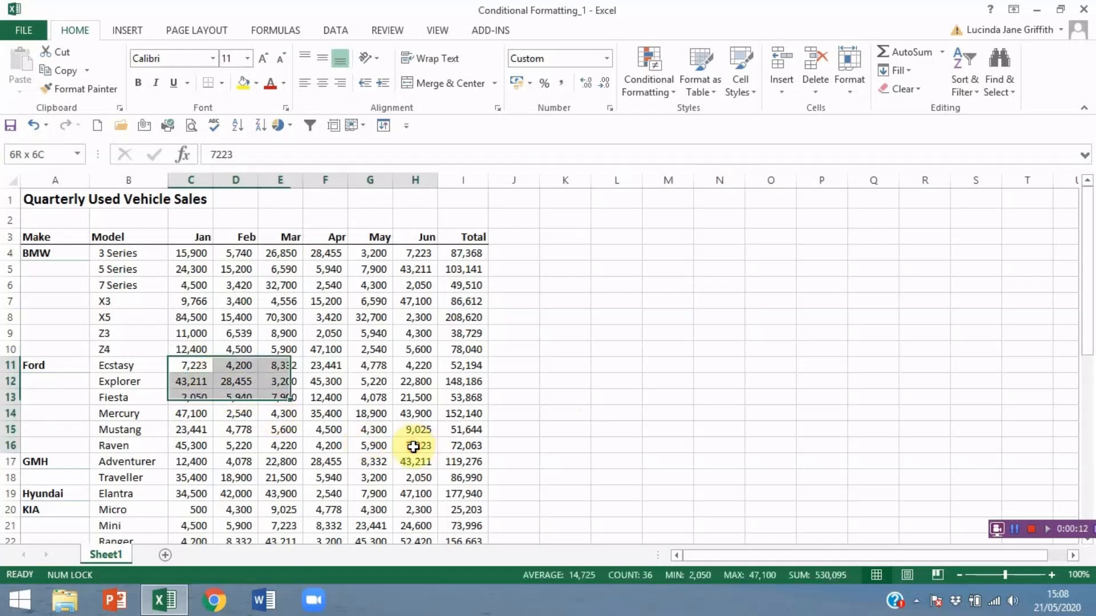
left_click(652, 63)
mouse_move(681, 204)
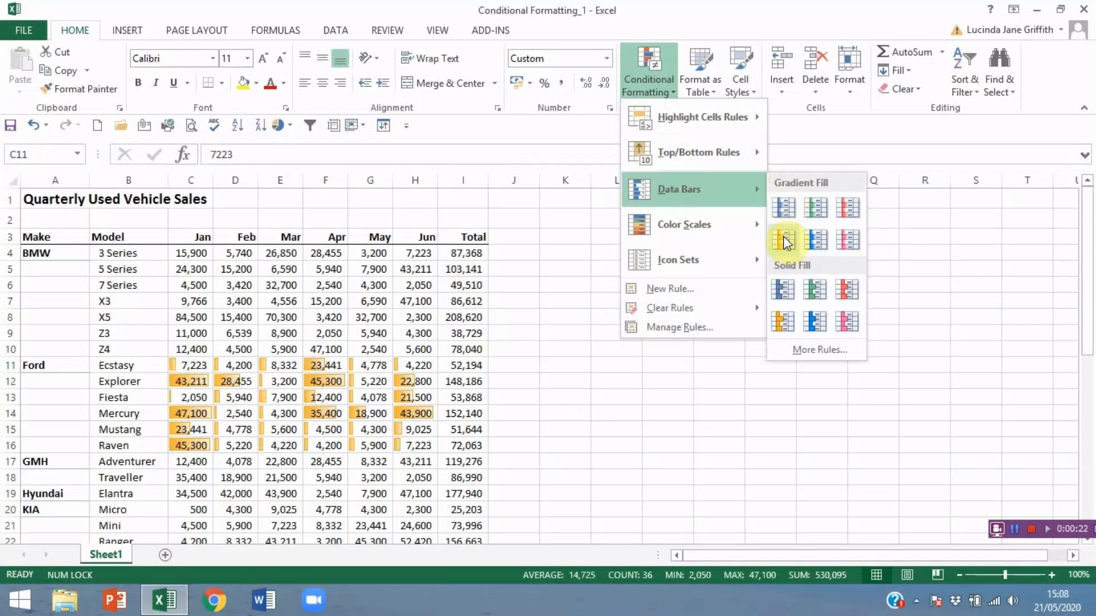
left_click(813, 291)
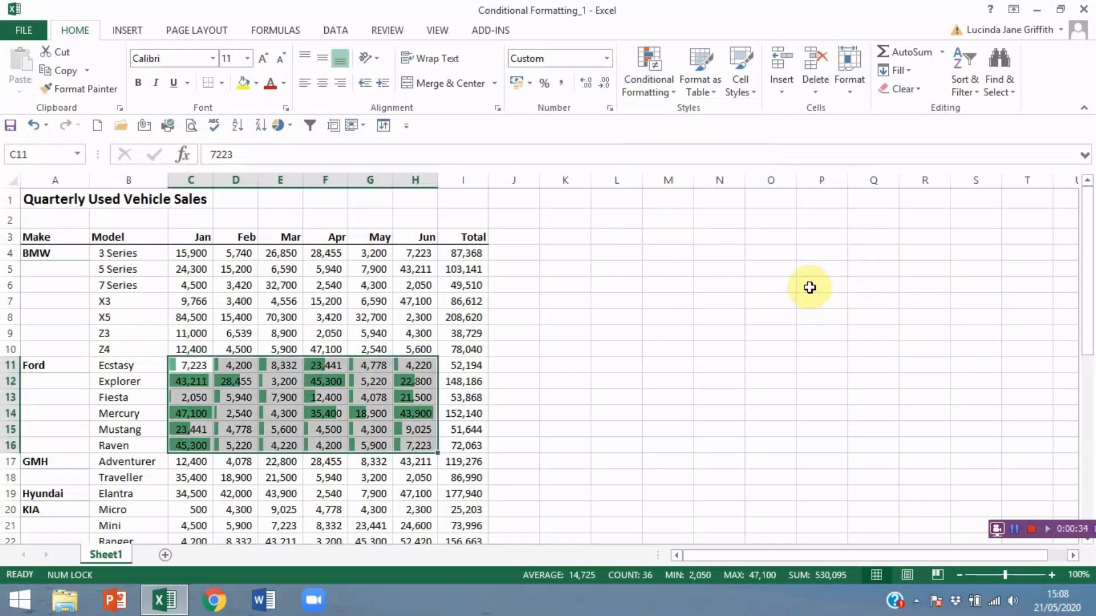
left_click(669, 373)
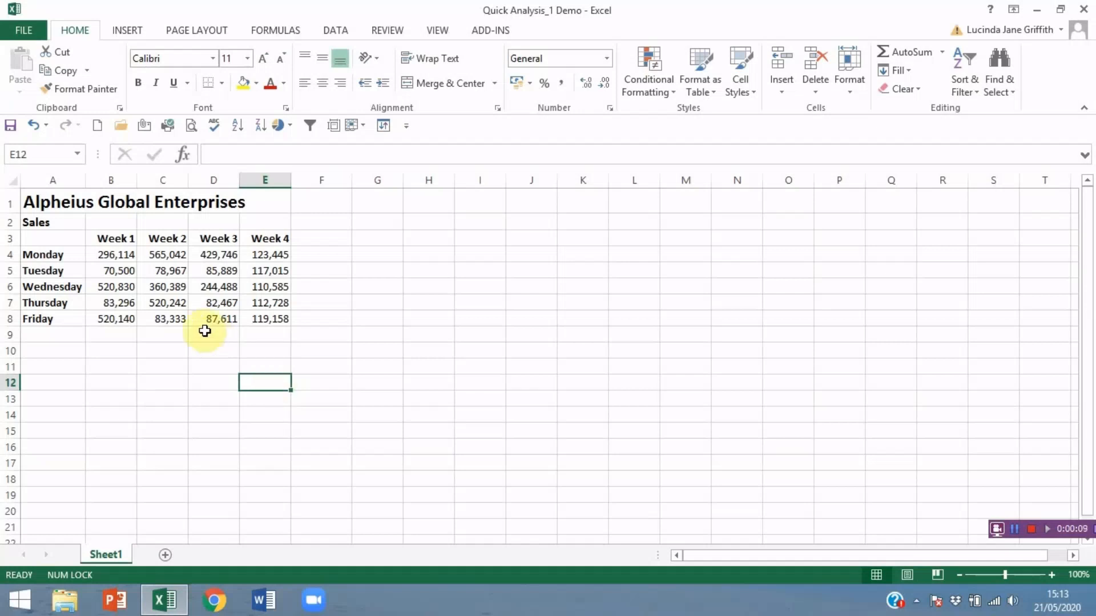
Add a row of weekly averages beneath the sales table A3:E8 using Quick Analysis.
left_click(72, 239)
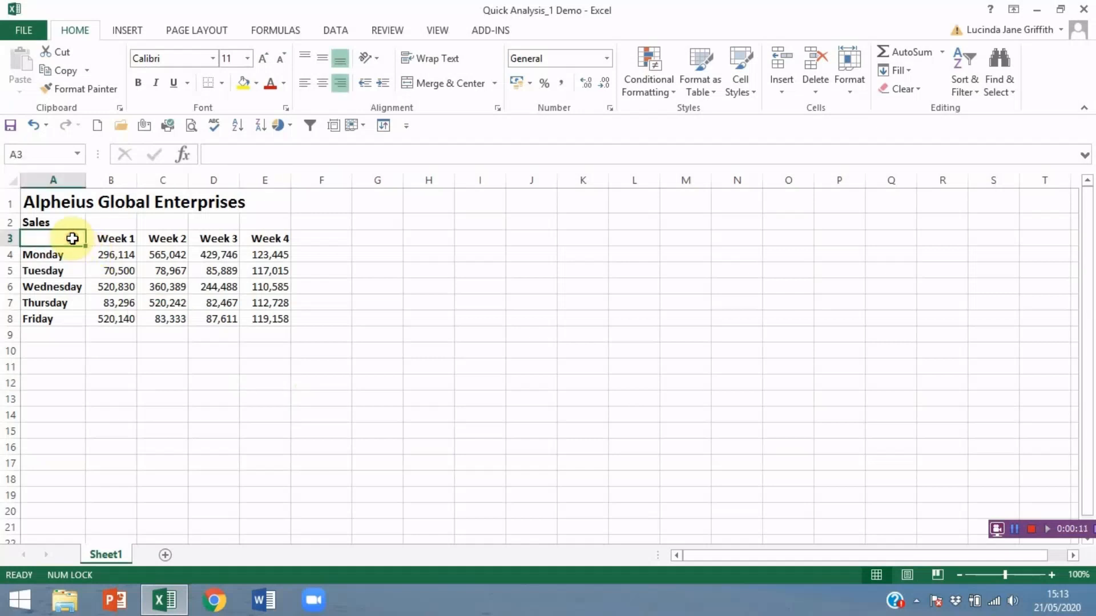
left_click_drag(71, 239, 267, 321)
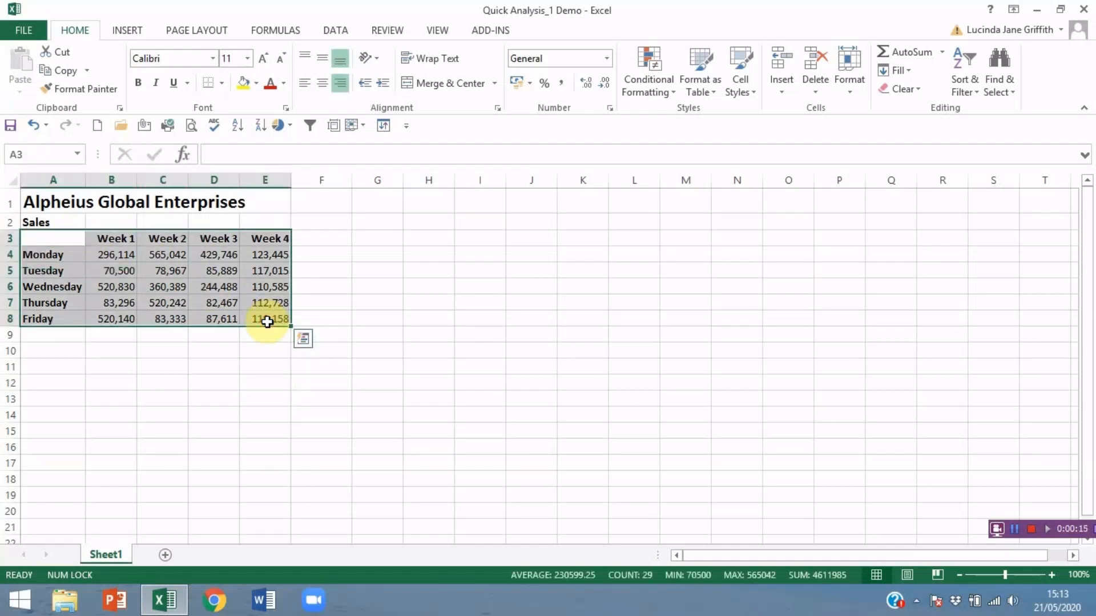
left_click(301, 336)
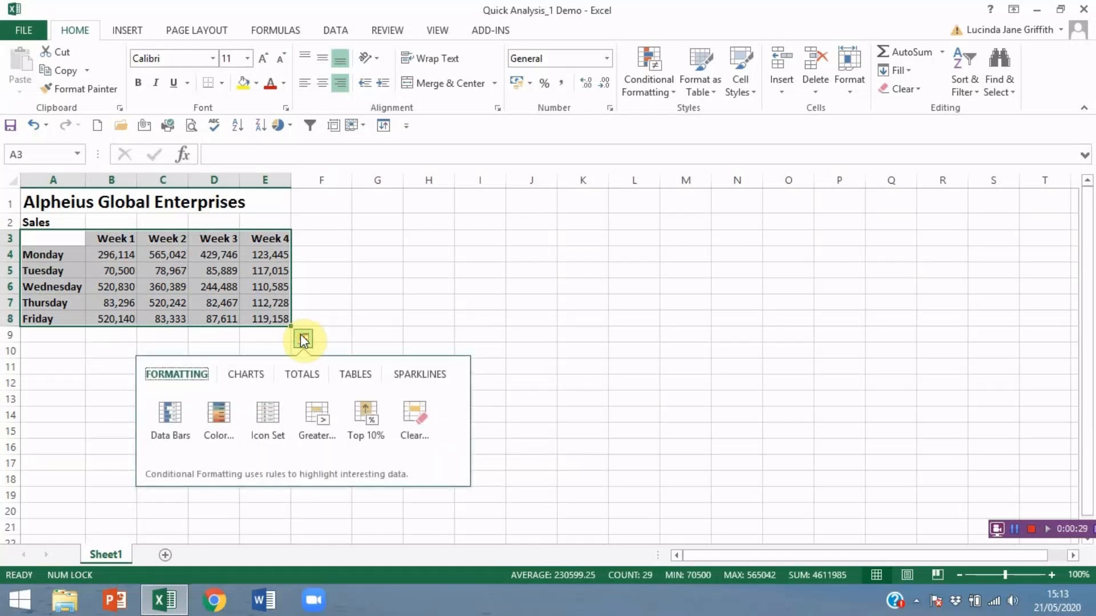
left_click(307, 377)
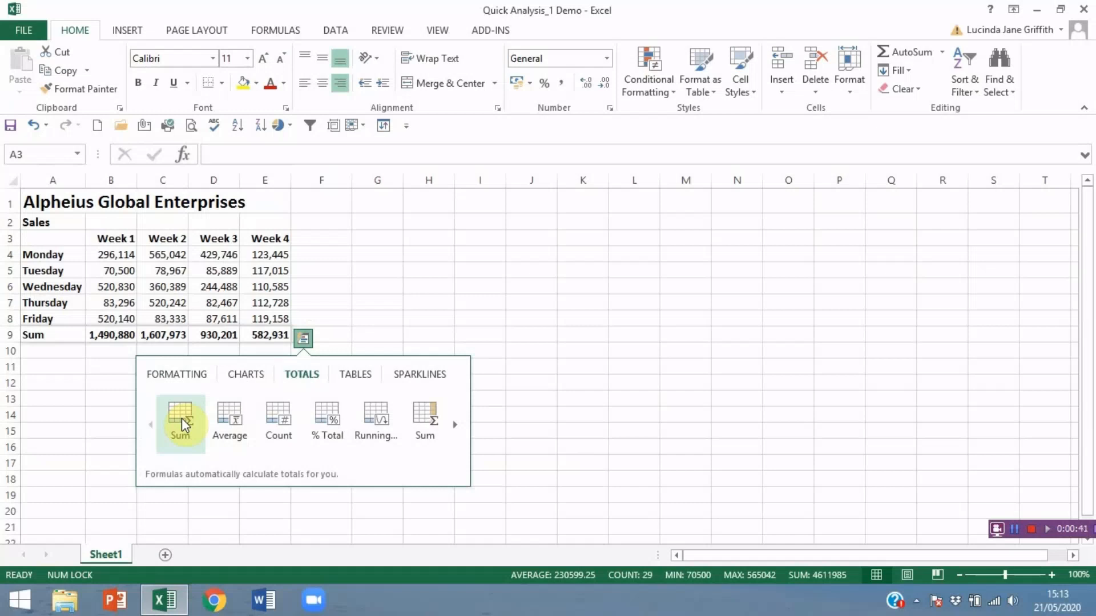
left_click(230, 421)
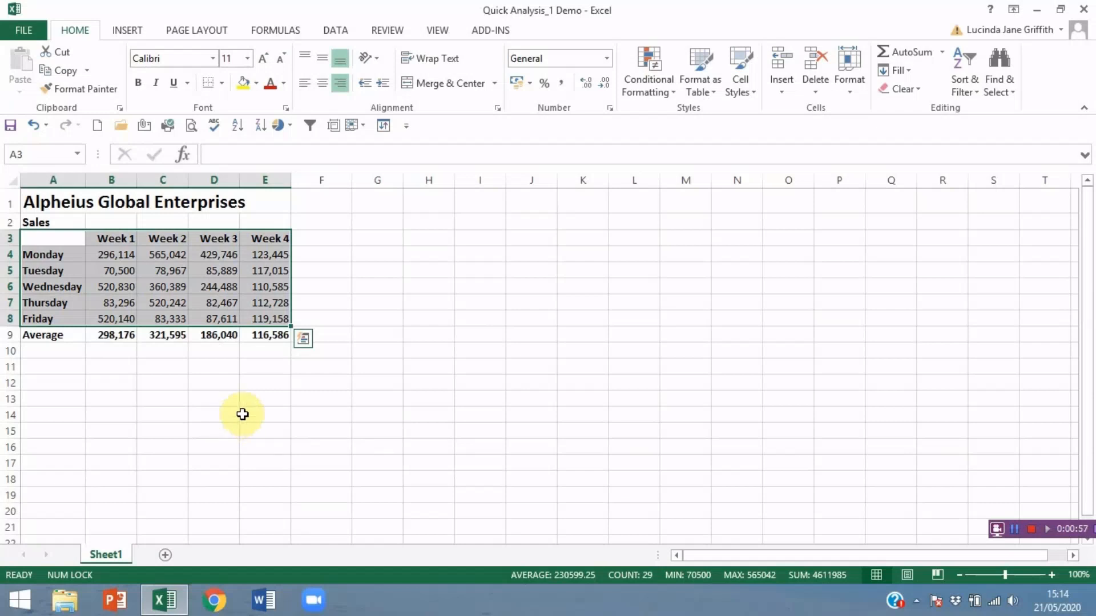
Add a Sum column with each weekday's total beside the sales table using Quick Analysis.
left_click(304, 340)
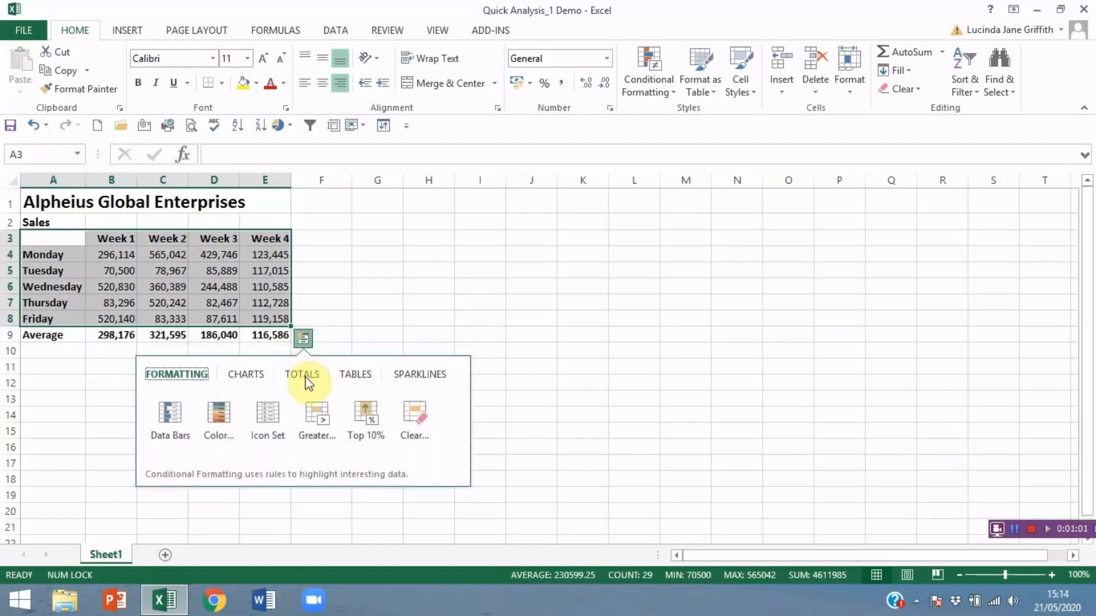
left_click(306, 378)
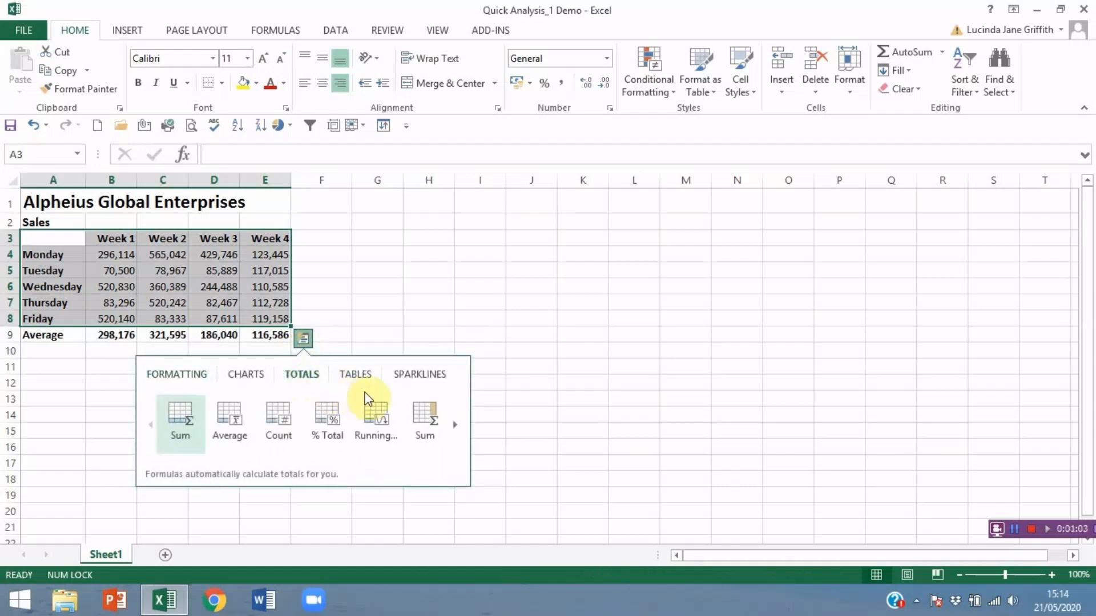
left_click(421, 423)
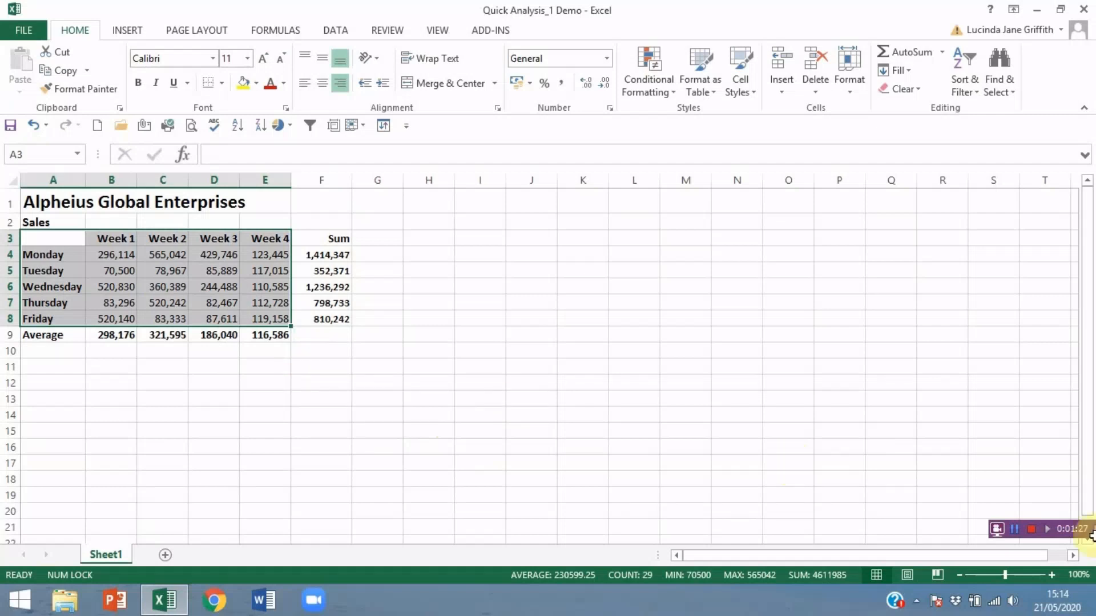
left_click(1032, 530)
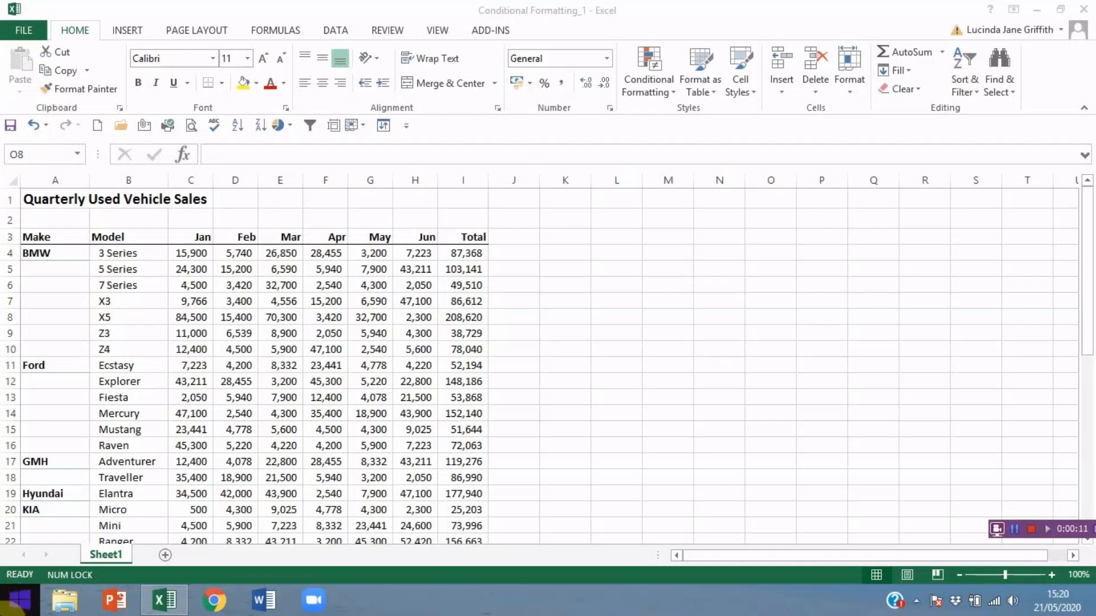
Insert a line sparkline in J4 based on the January to June figures in C4:H4.
left_click(507, 255)
left_click(507, 254)
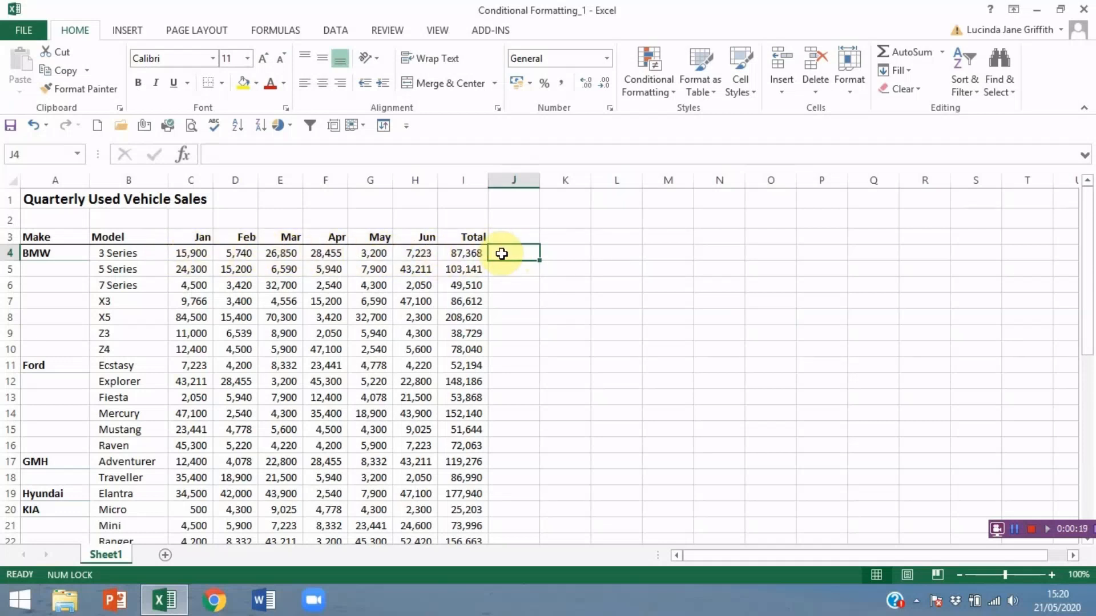
key("alt")
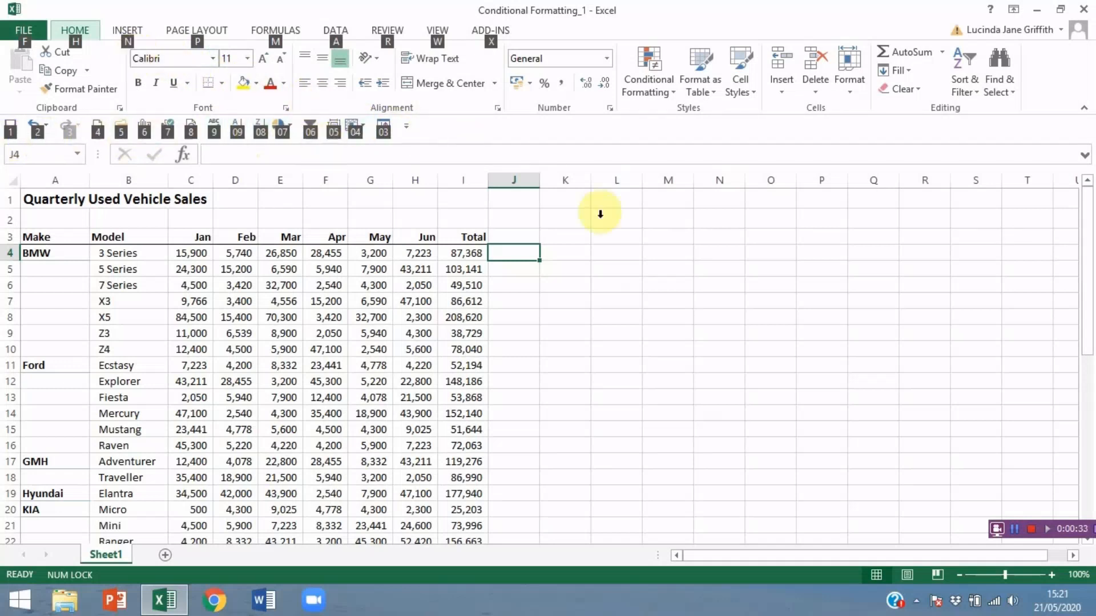
key("n")
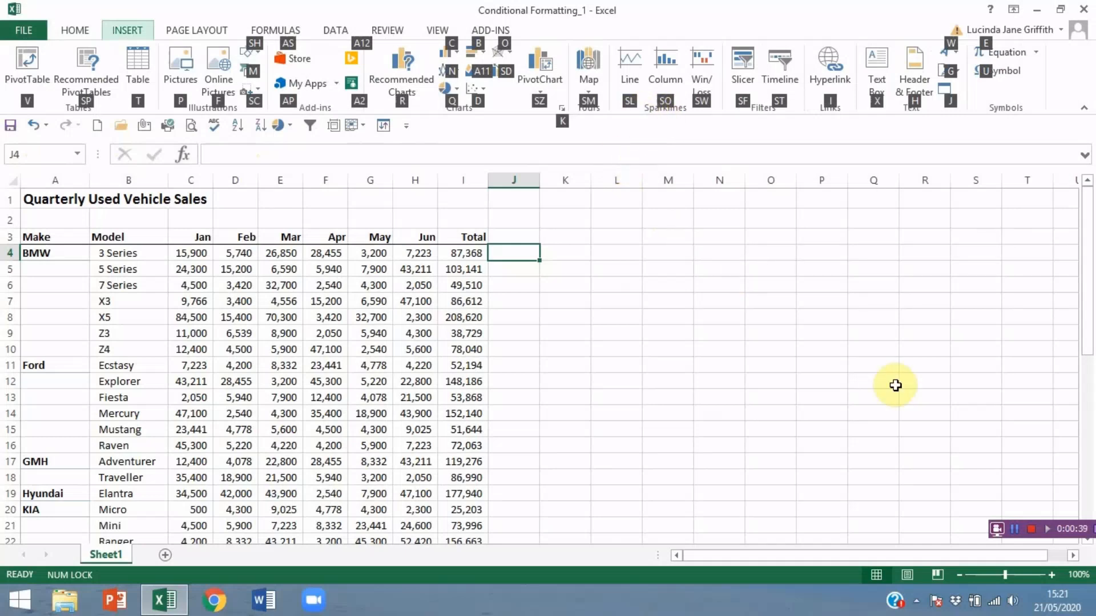
key("s")
key("l")
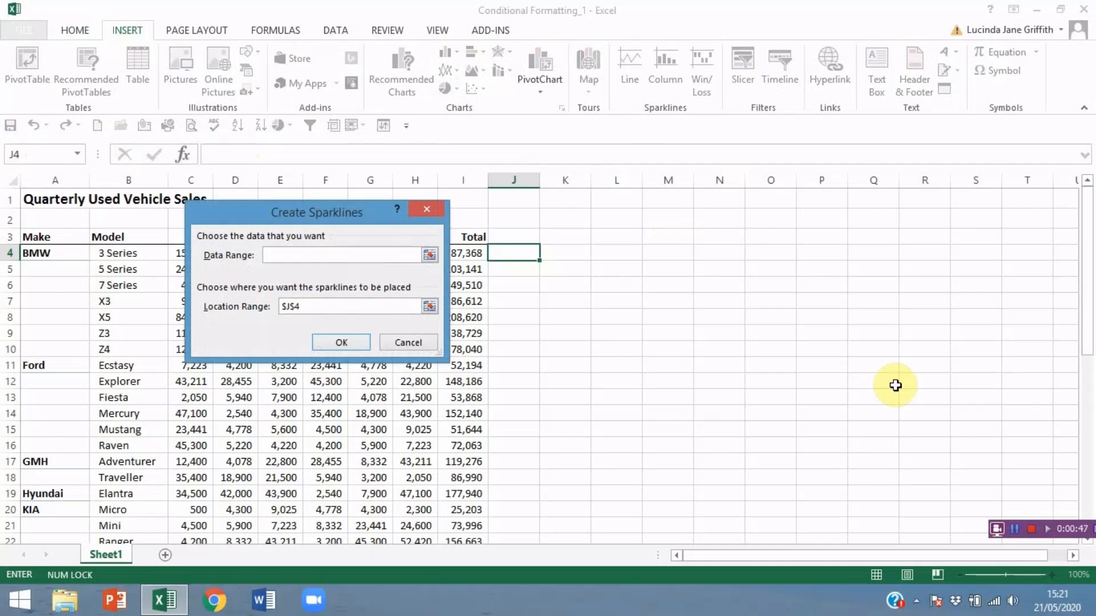
left_click_drag(376, 212, 838, 248)
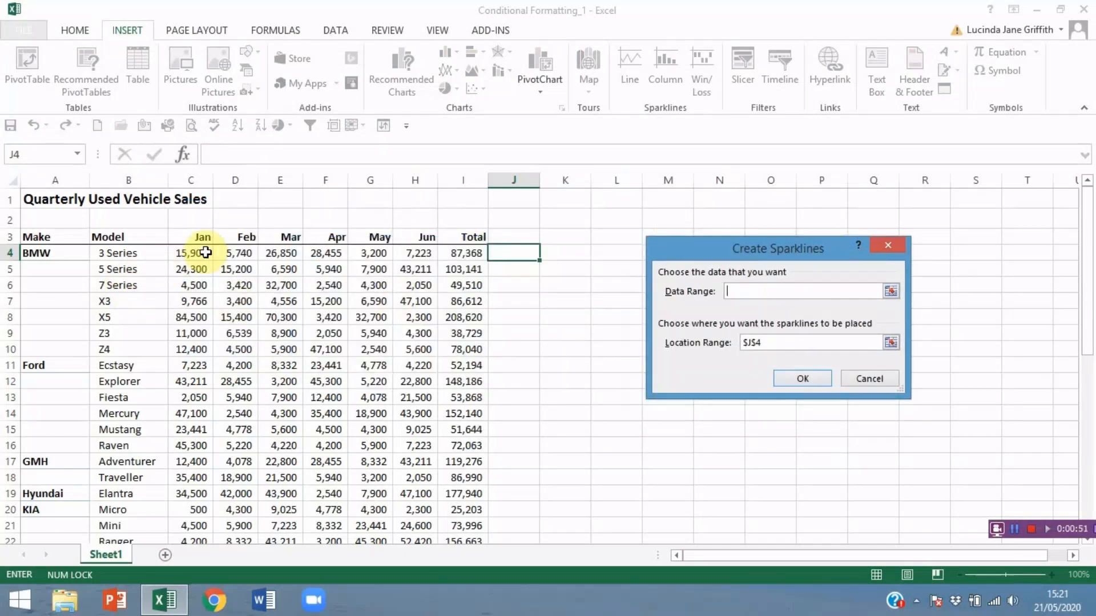
left_click_drag(197, 253, 404, 246)
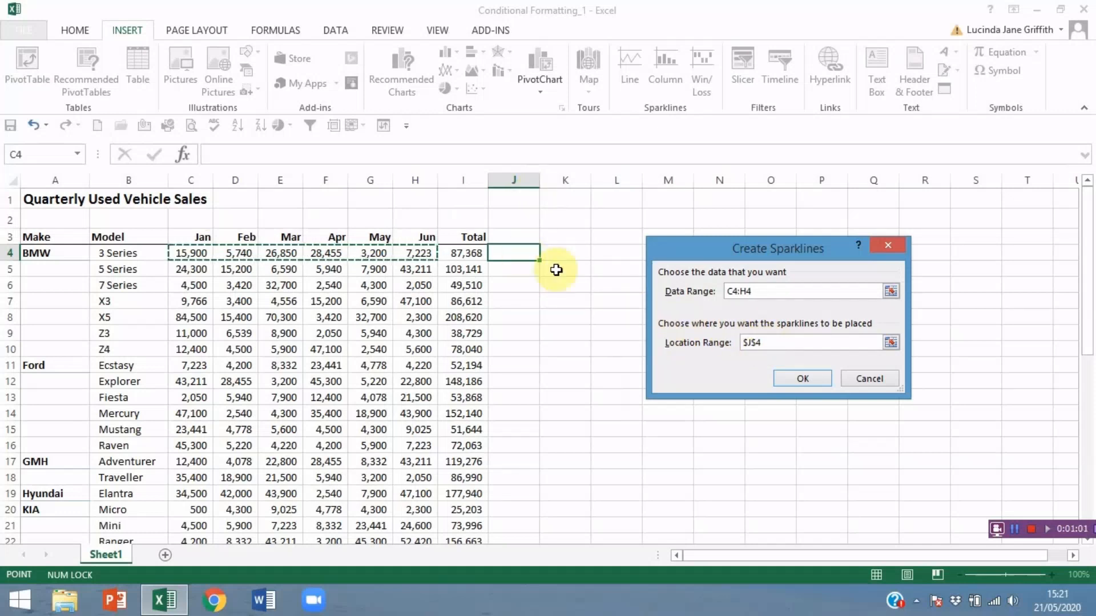
left_click(809, 379)
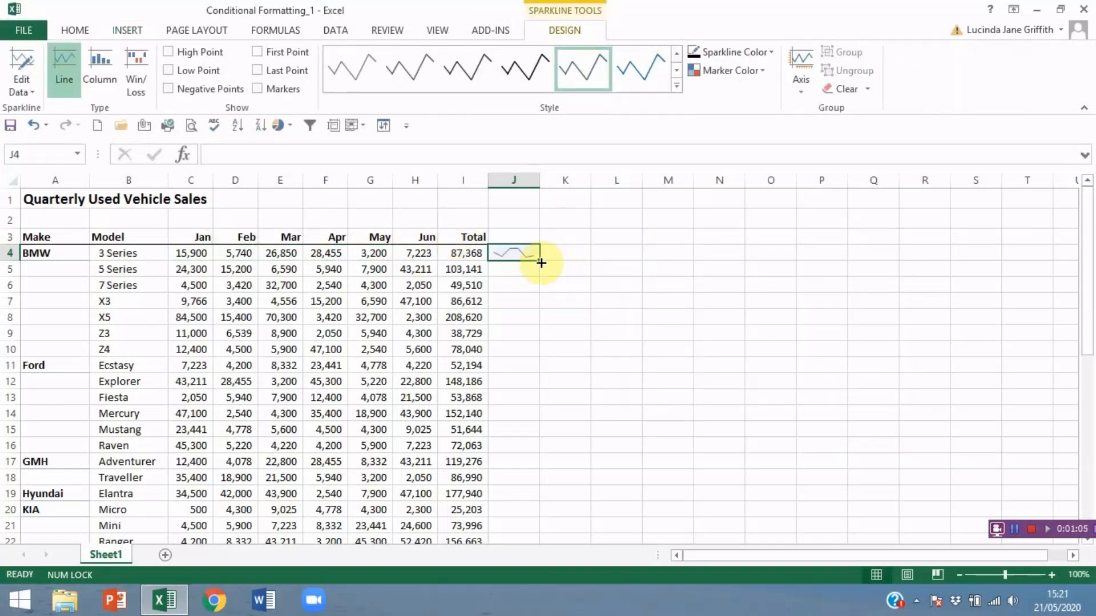
Fill the line sparkline from J4 down to J45 for all the vehicle models.
left_click_drag(538, 259, 526, 519)
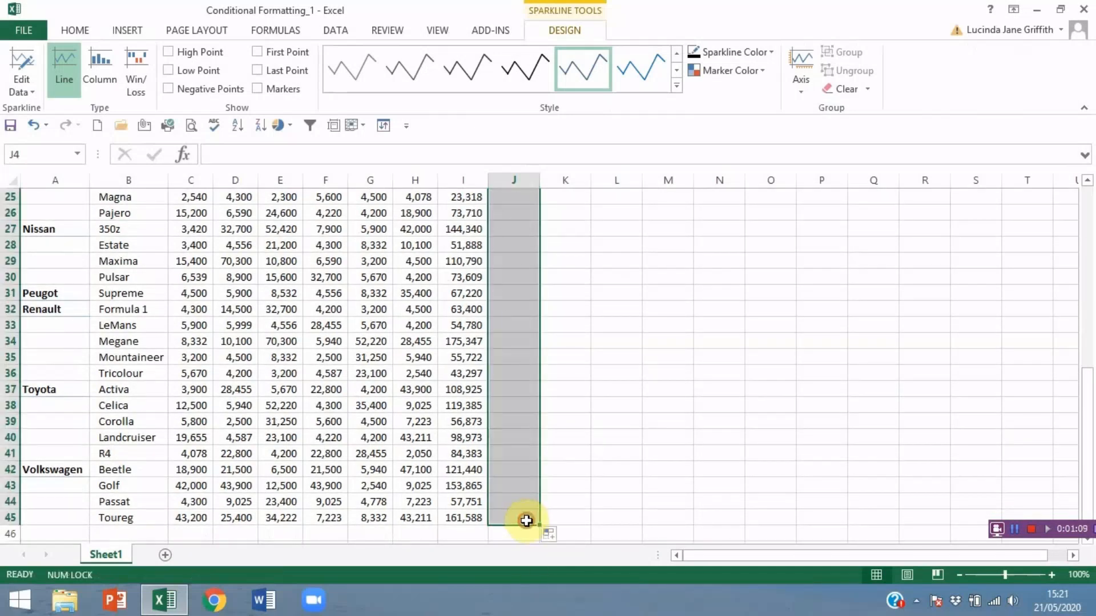
scroll(712, 440, "up", 2)
scroll(711, 439, "up", 6)
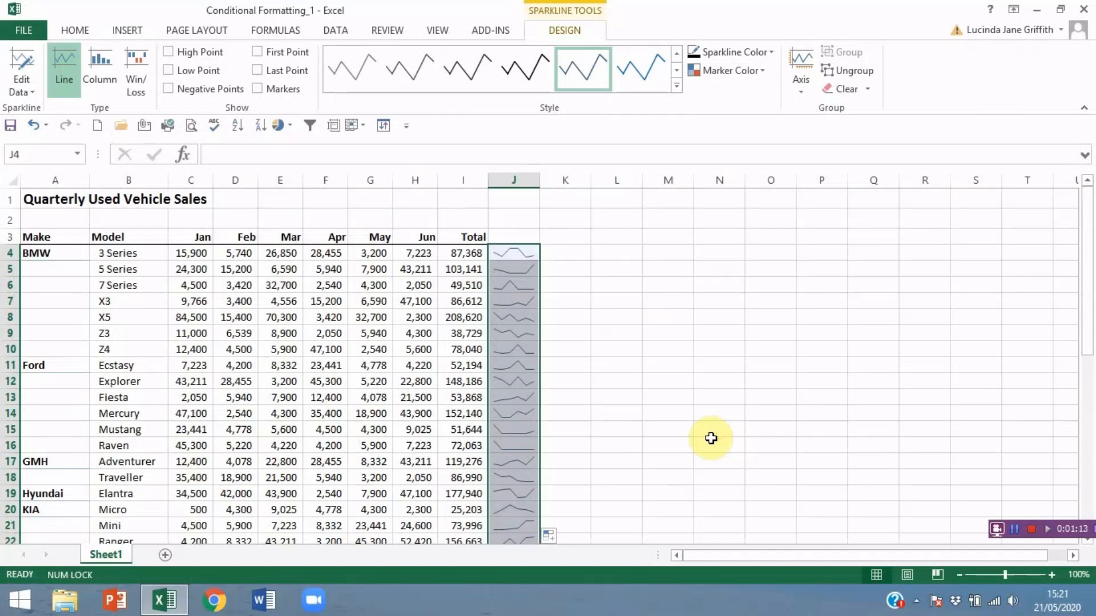
Mark the high and low points on the line sparklines and apply the green line style with red low-point markers.
left_click(107, 75)
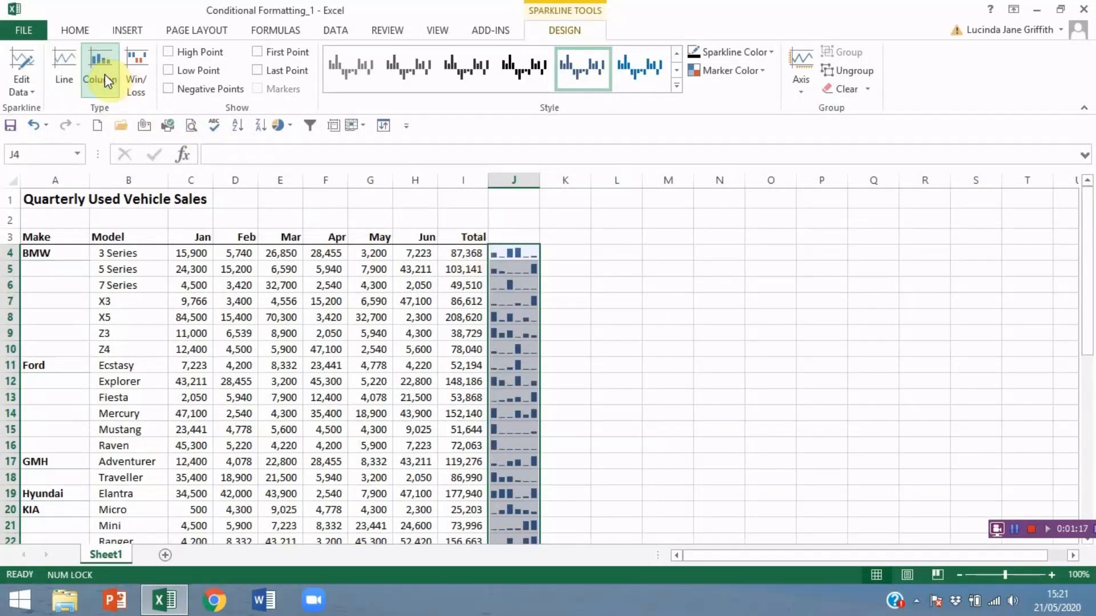
left_click(64, 76)
left_click(167, 52)
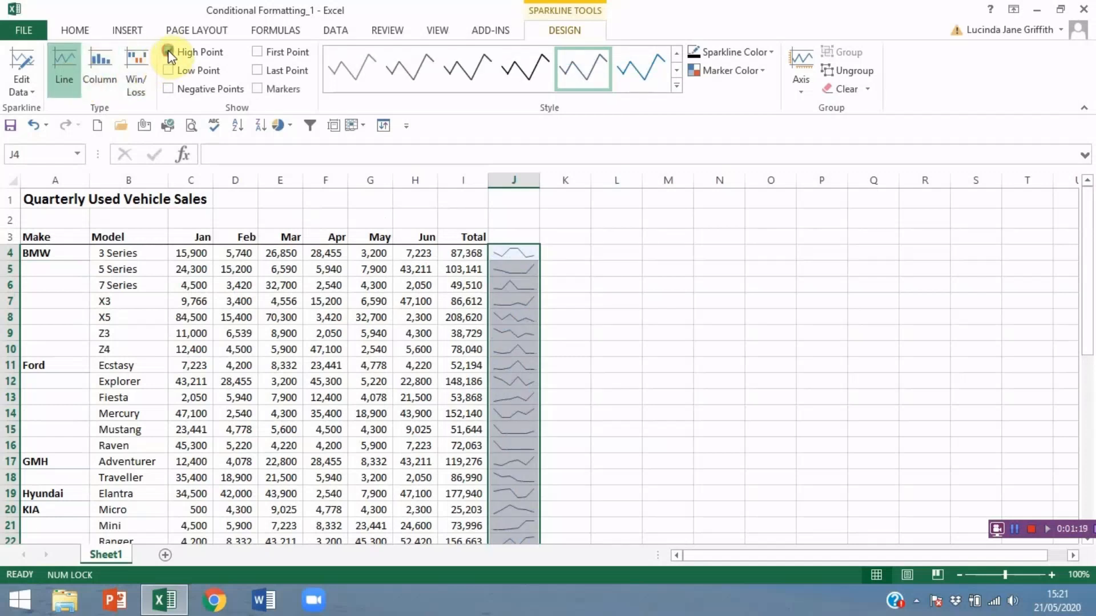
left_click(169, 67)
left_click(676, 86)
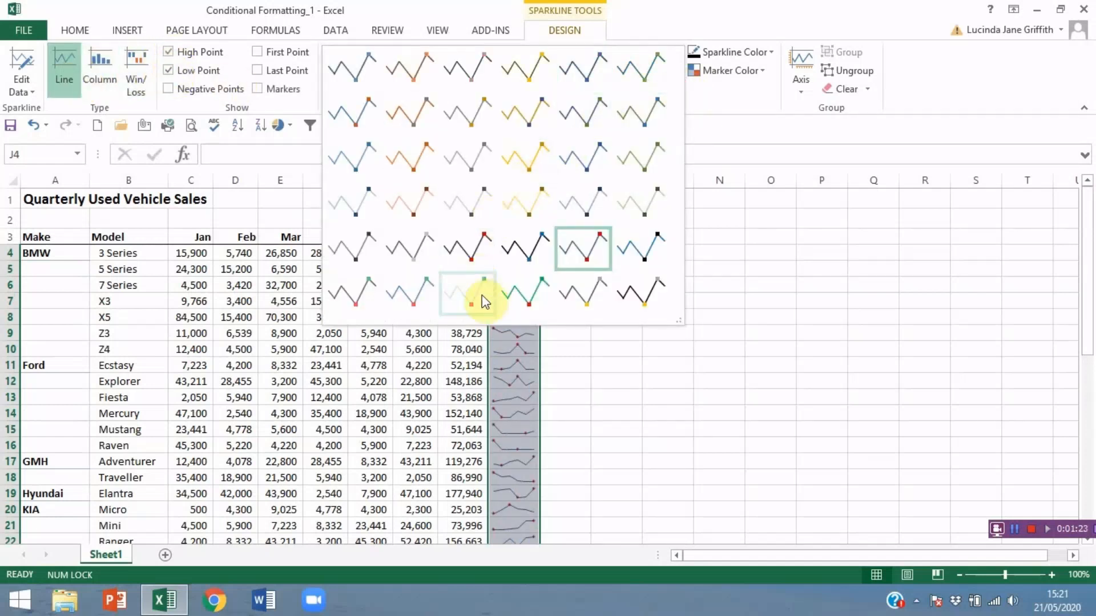
left_click(514, 297)
left_click(662, 316)
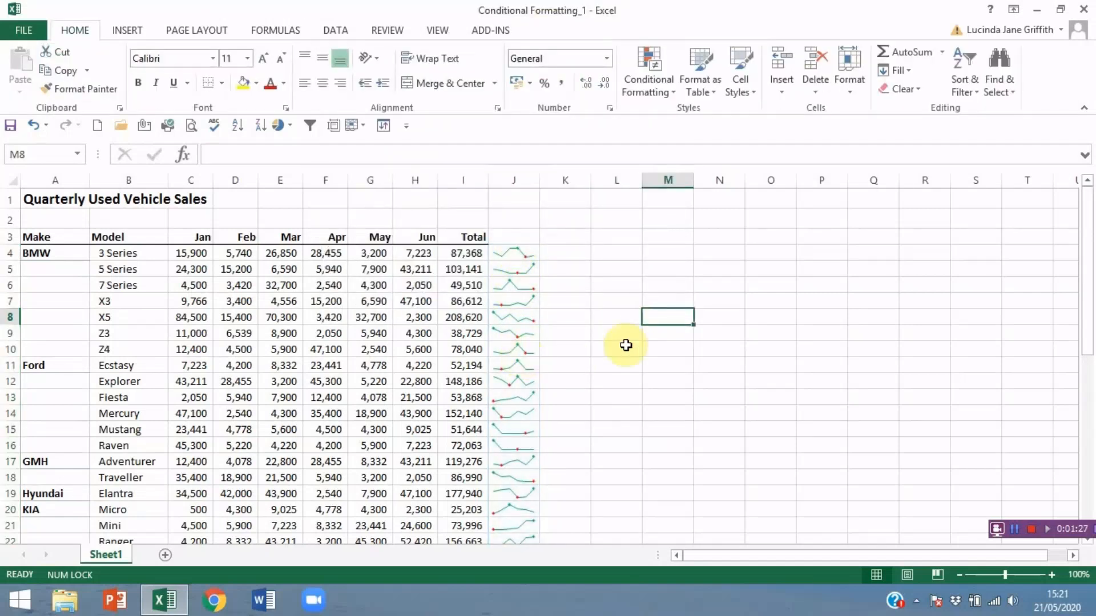
Clear the entire sparkline group from column J of the vehicle sales table.
left_click(525, 255)
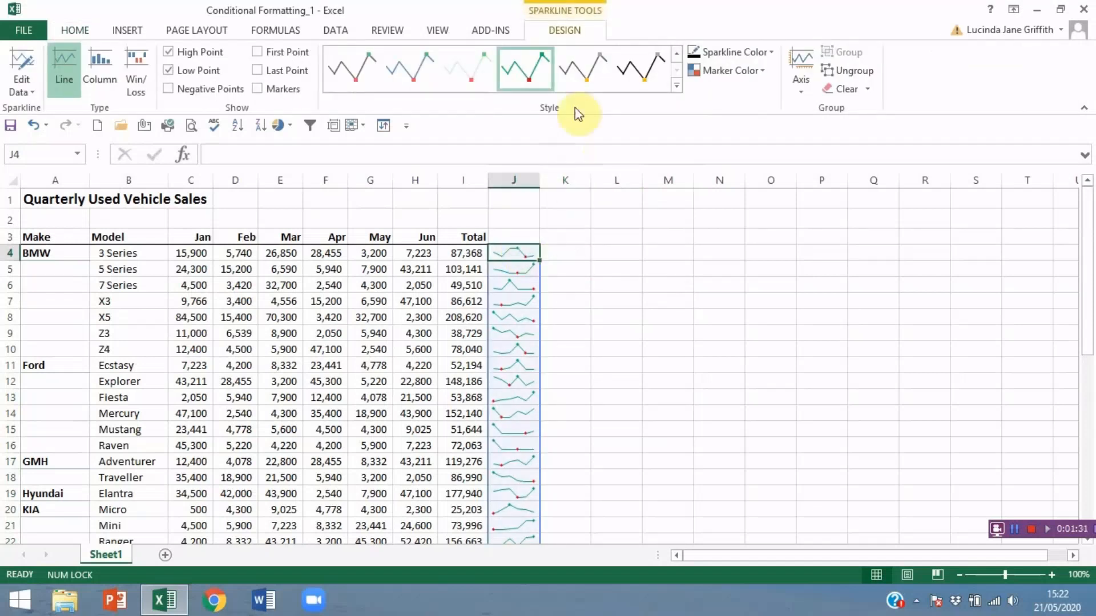
left_click(867, 88)
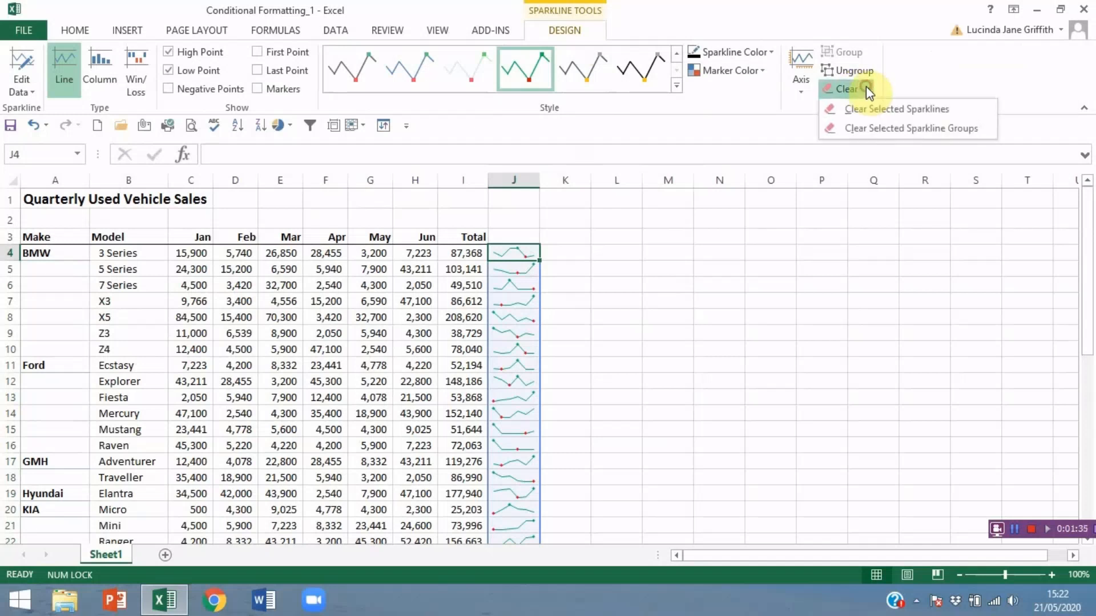
left_click(903, 134)
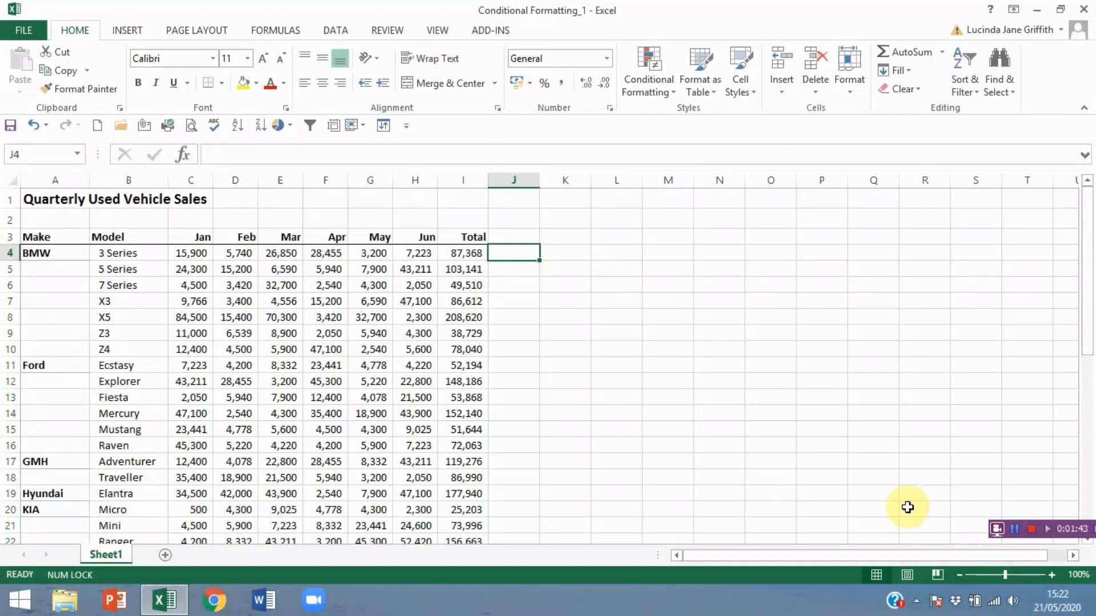
left_click(1032, 532)
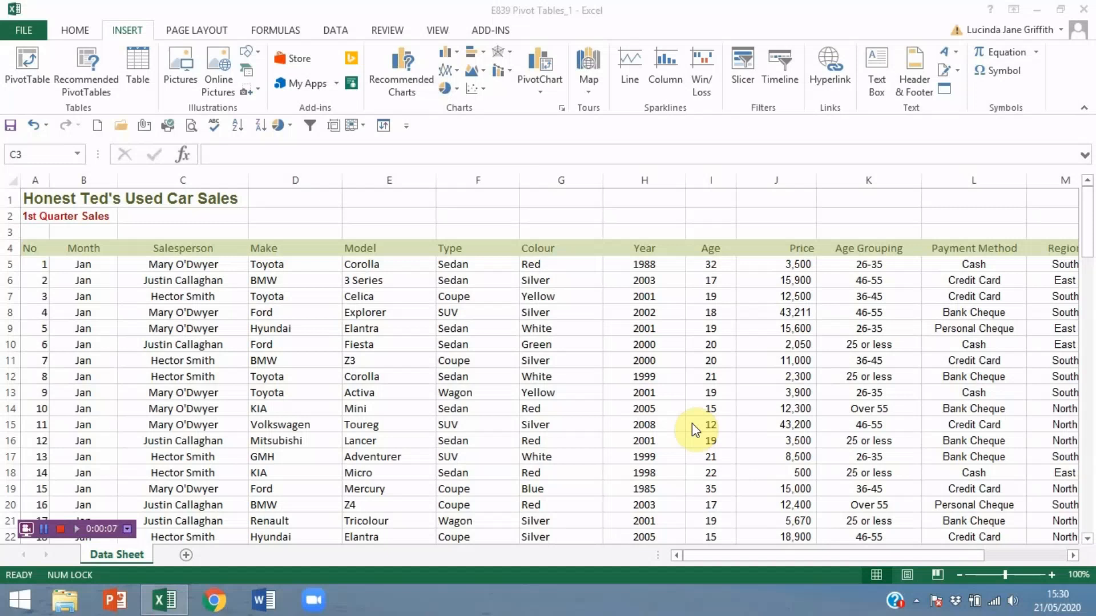
Create a PivotTable summing Price by Region from A4:M106 using Quick Analysis, and add Salesperson as its column field.
left_click(35, 247)
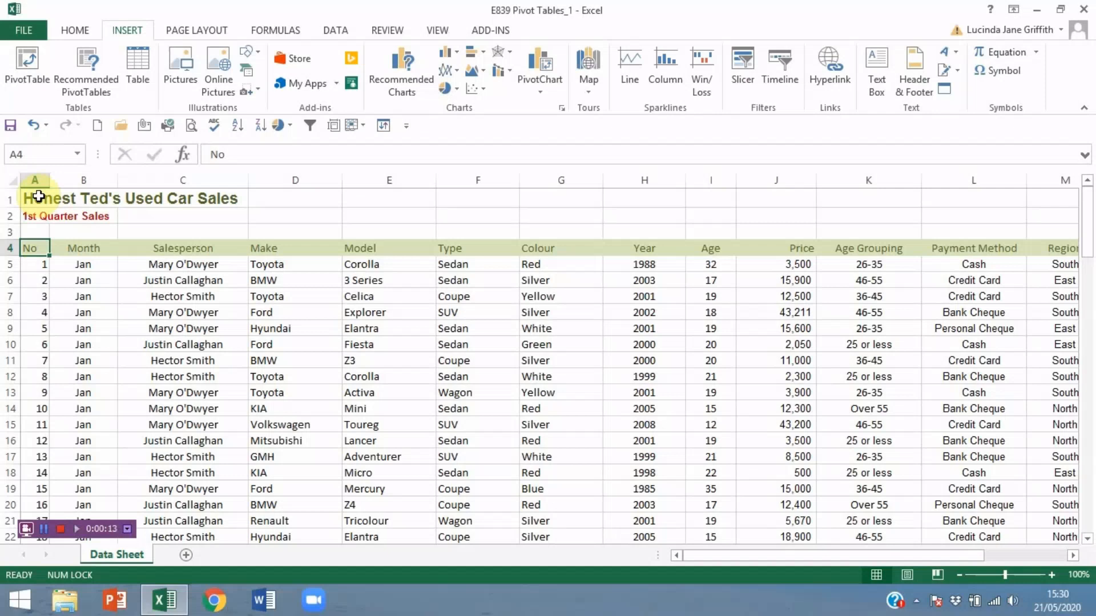
key("ctrl+shift+Right")
key("ctrl+shift+Down")
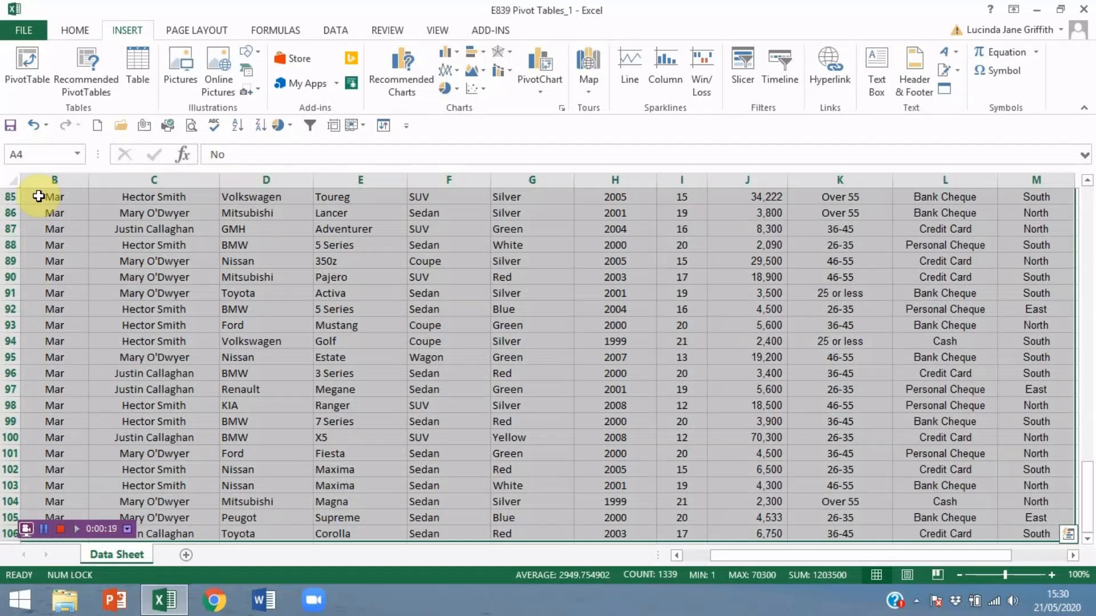
left_click(1071, 535)
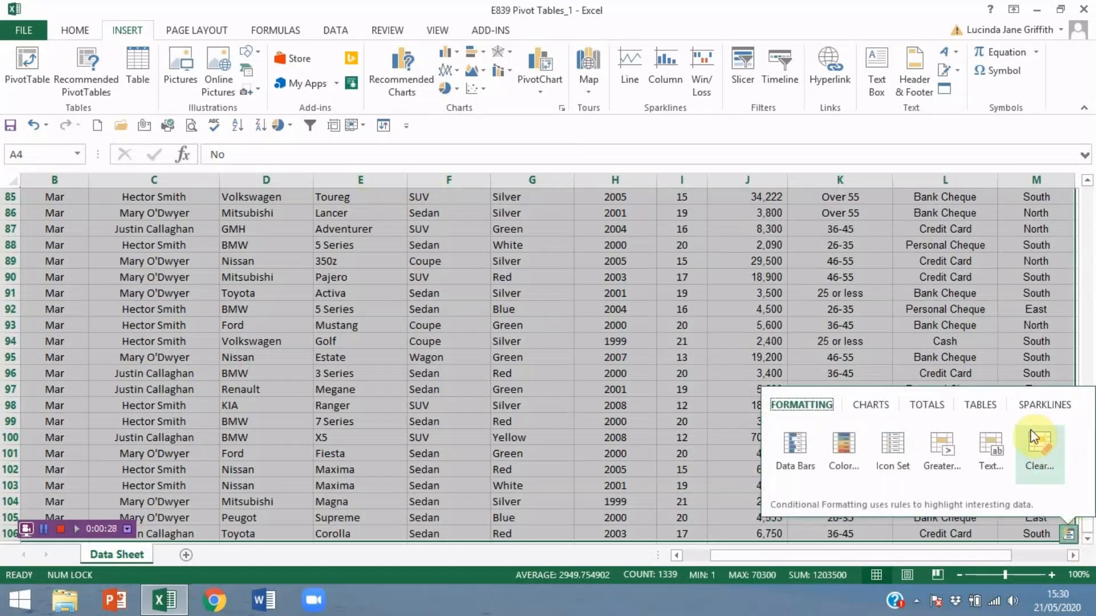
left_click(992, 402)
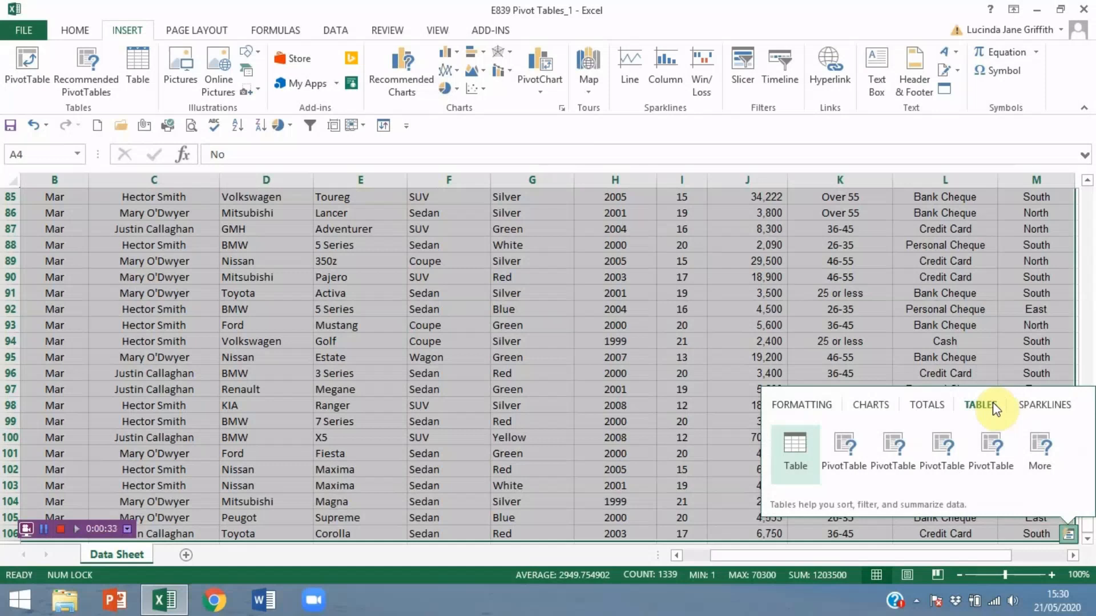
mouse_move(880, 459)
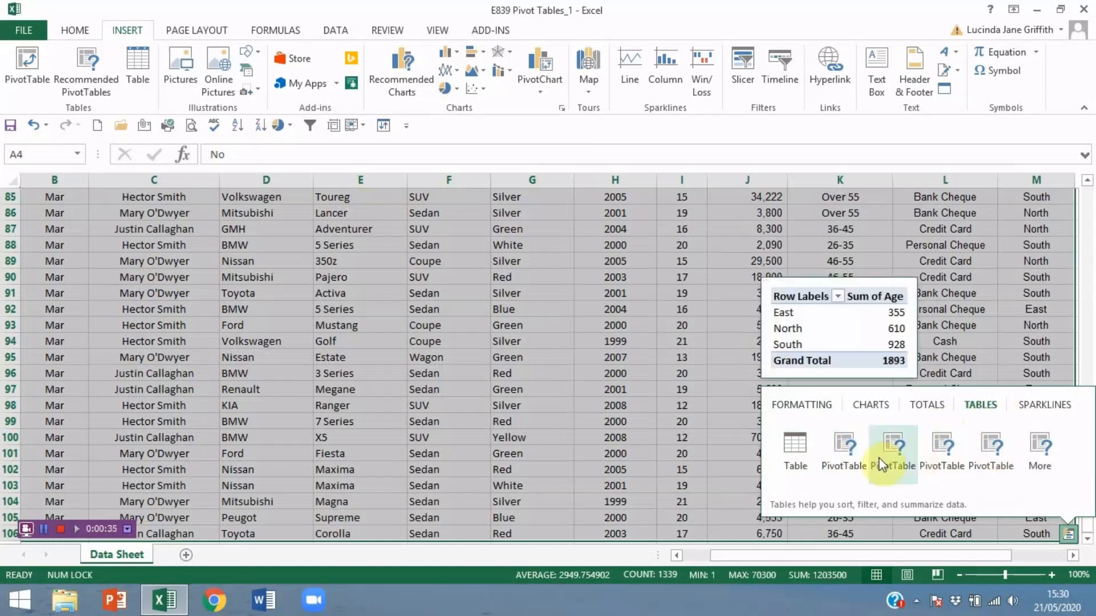
left_click(847, 448)
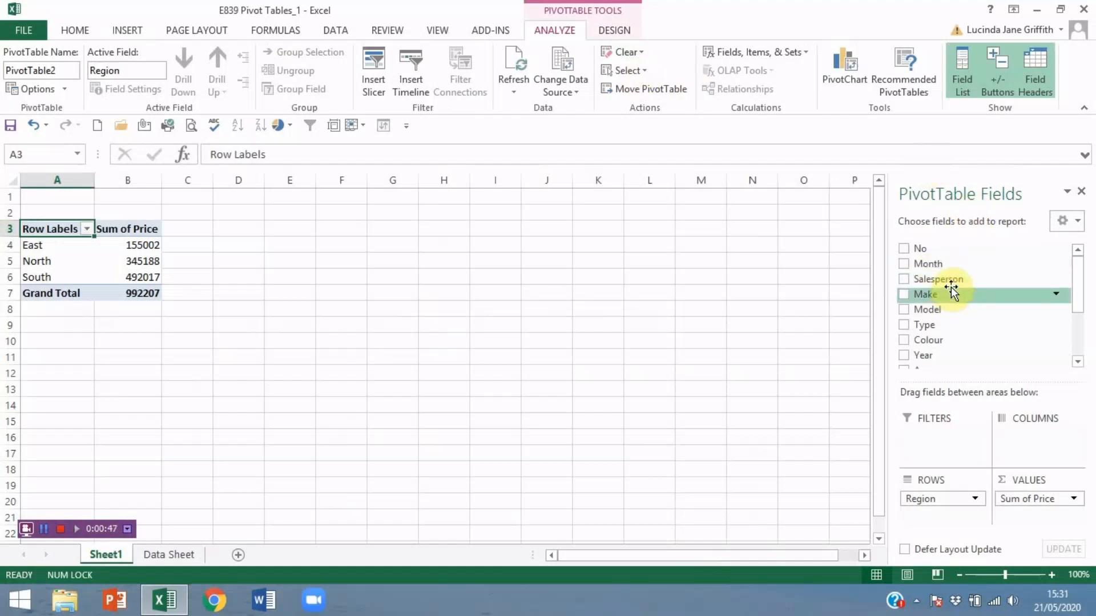
left_click_drag(951, 284, 1027, 437)
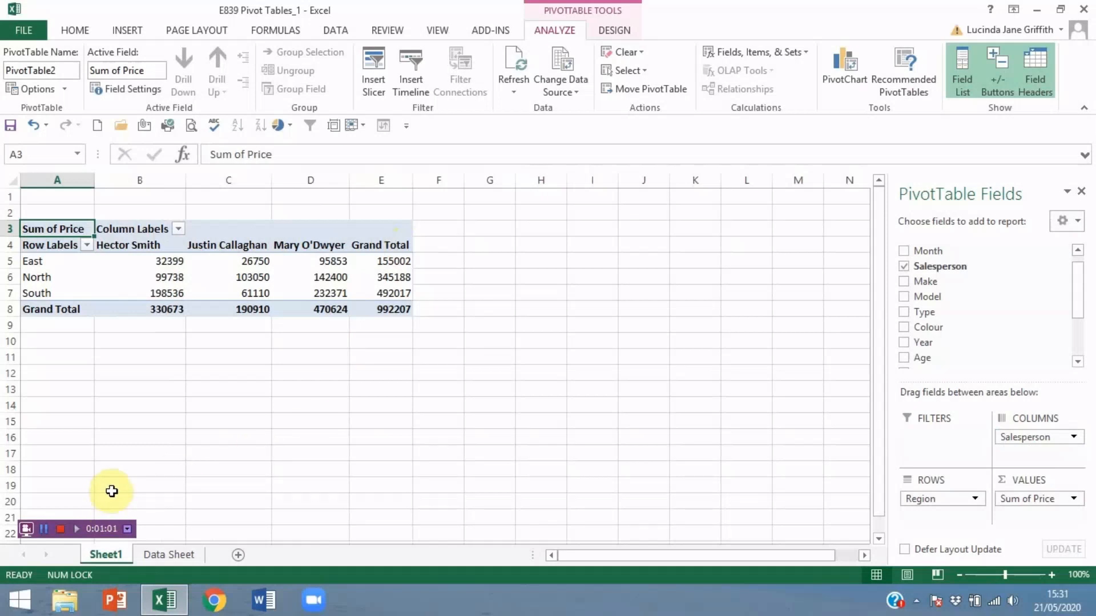
left_click(61, 529)
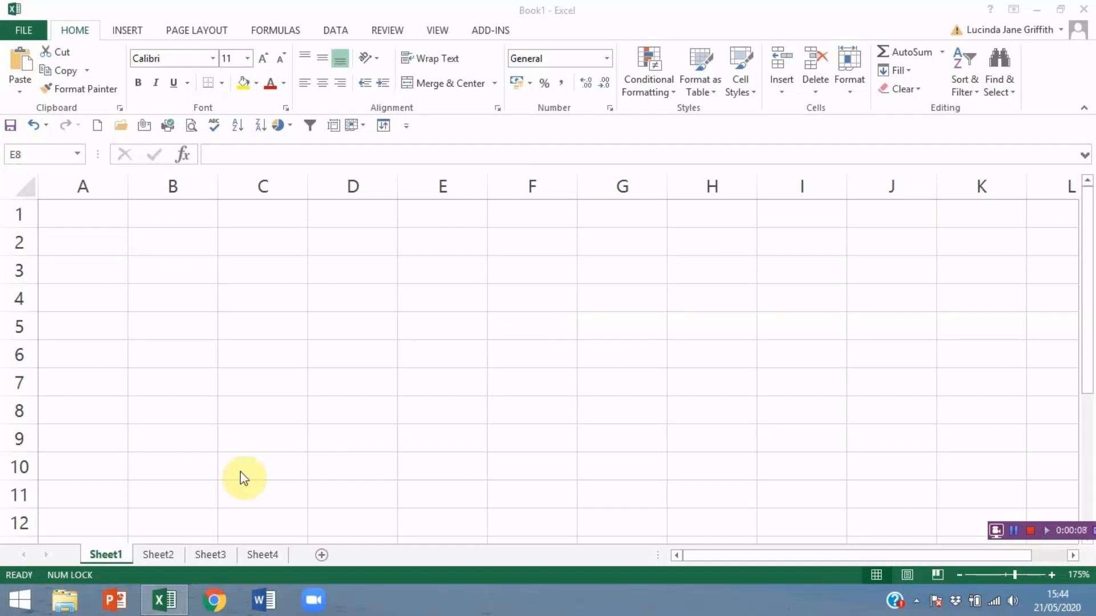
Group Sheet1 through Sheet4 and enter the heading "Expense Forecast" in cell A1 of all four sheets.
left_click(115, 557)
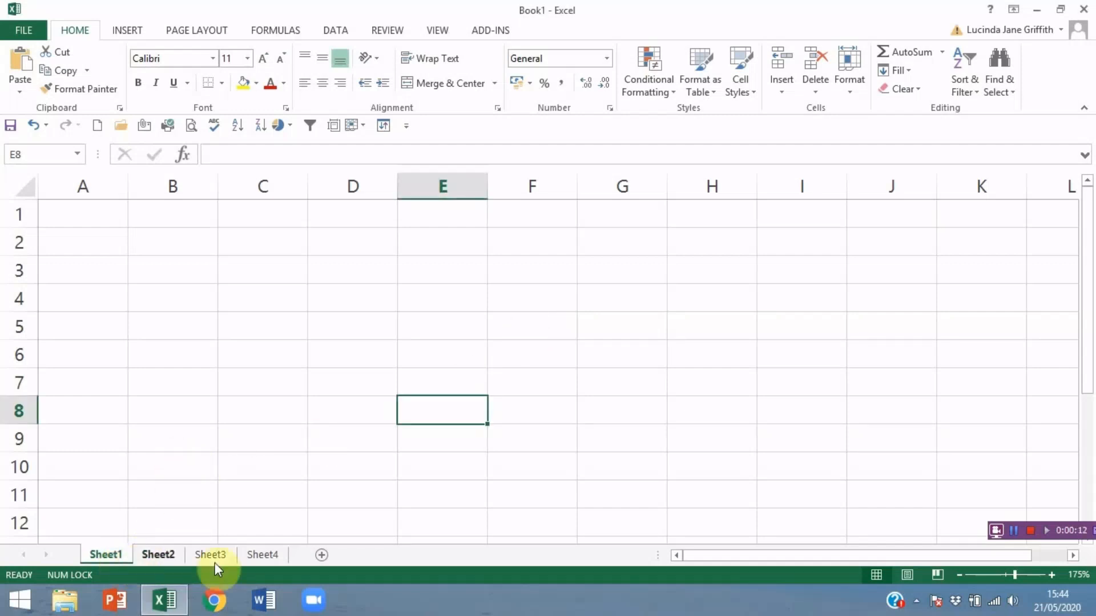
left_click(263, 557, "shift")
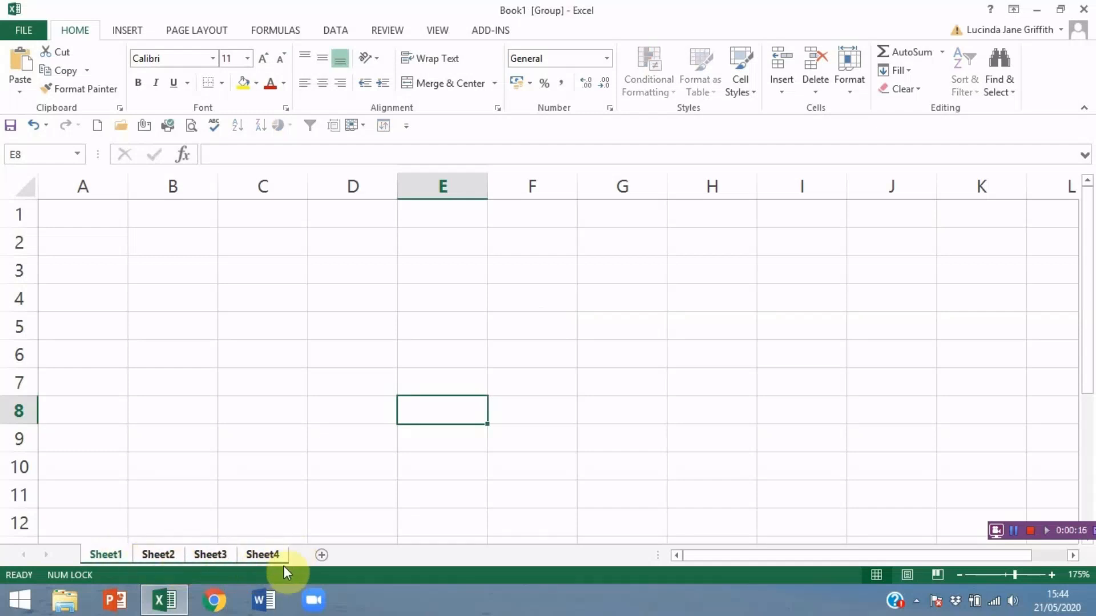
left_click(66, 217)
type("Ex")
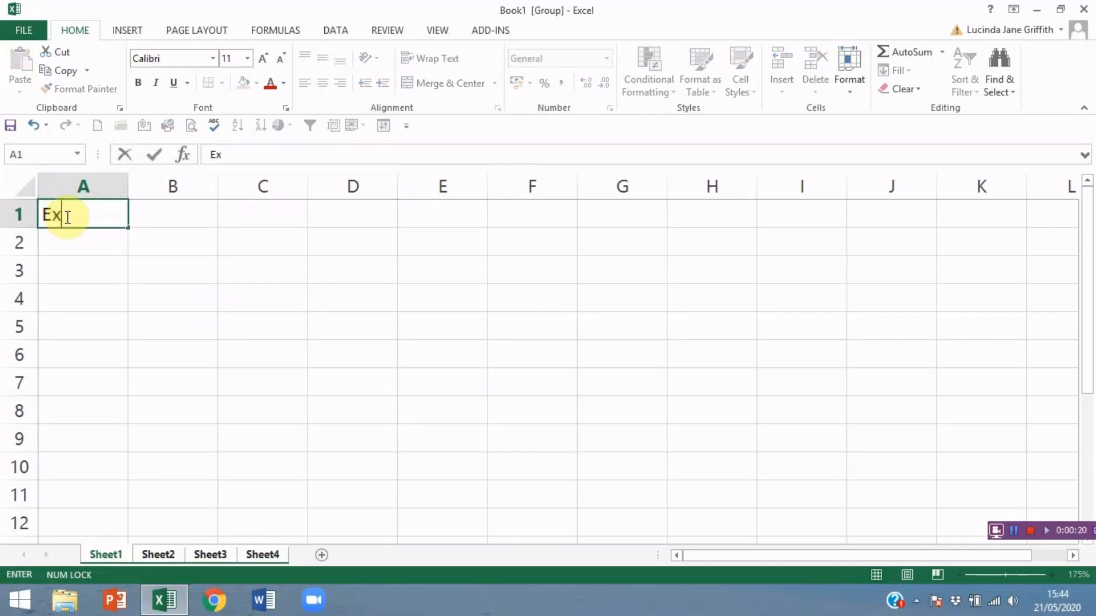
type("pense Foreca")
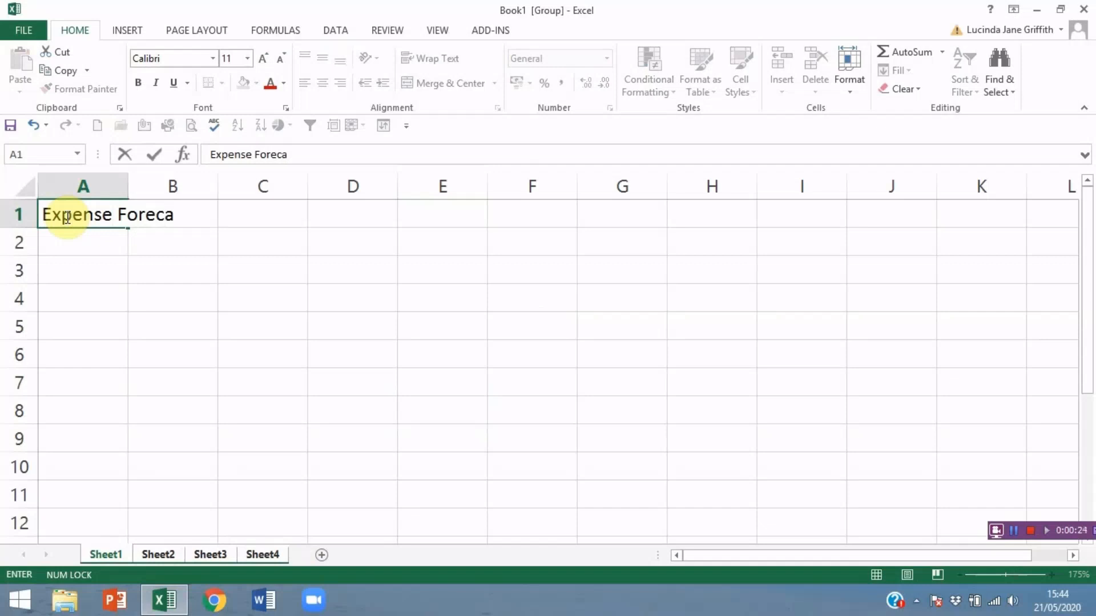
type("st")
left_click(144, 323)
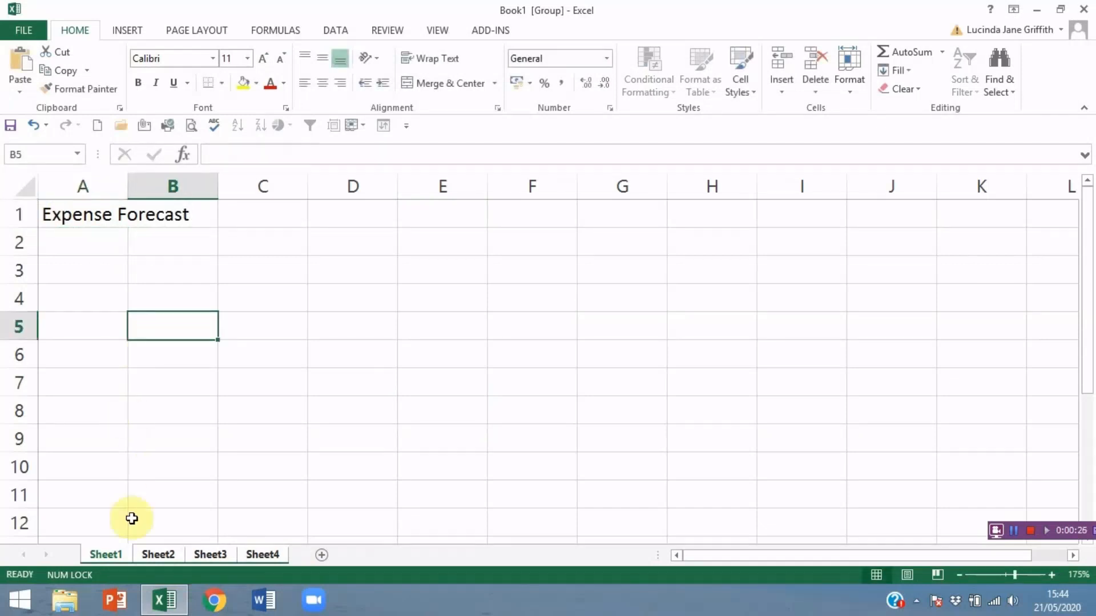
Check cell A1 on Sheet2, Sheet3 and Sheet4 for the heading, and return to Sheet1.
left_click(155, 555)
left_click(236, 556, "ctrl")
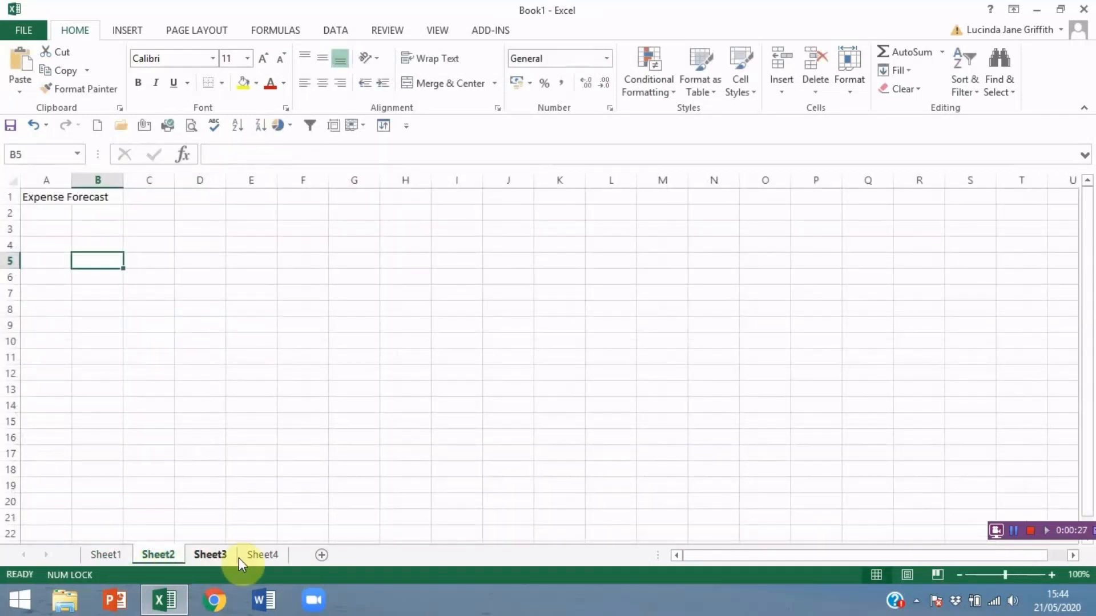
left_click(207, 554)
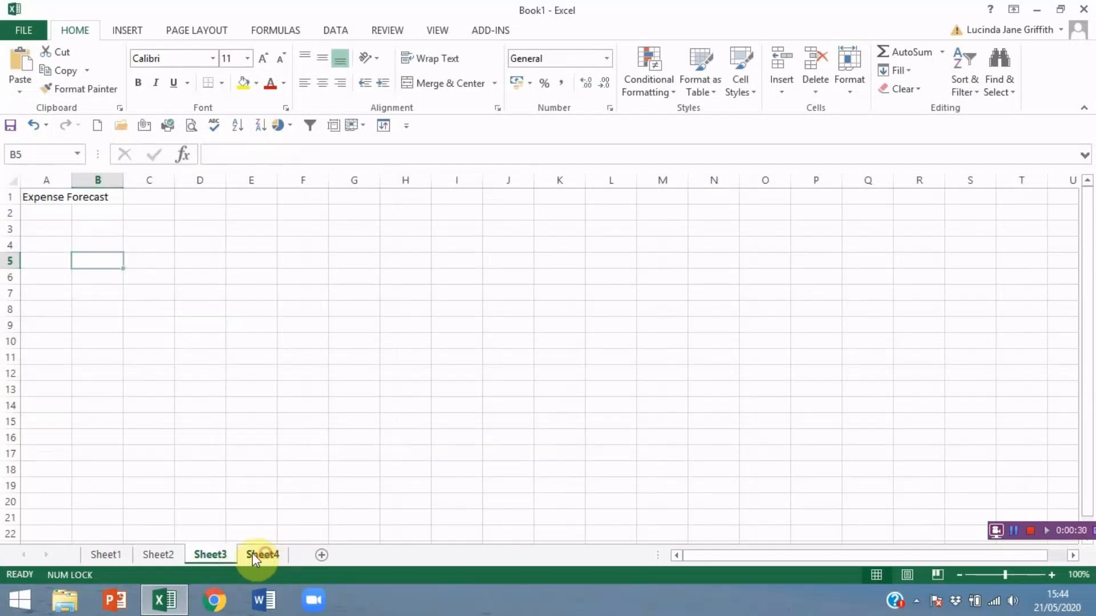
left_click(263, 555)
left_click(102, 554)
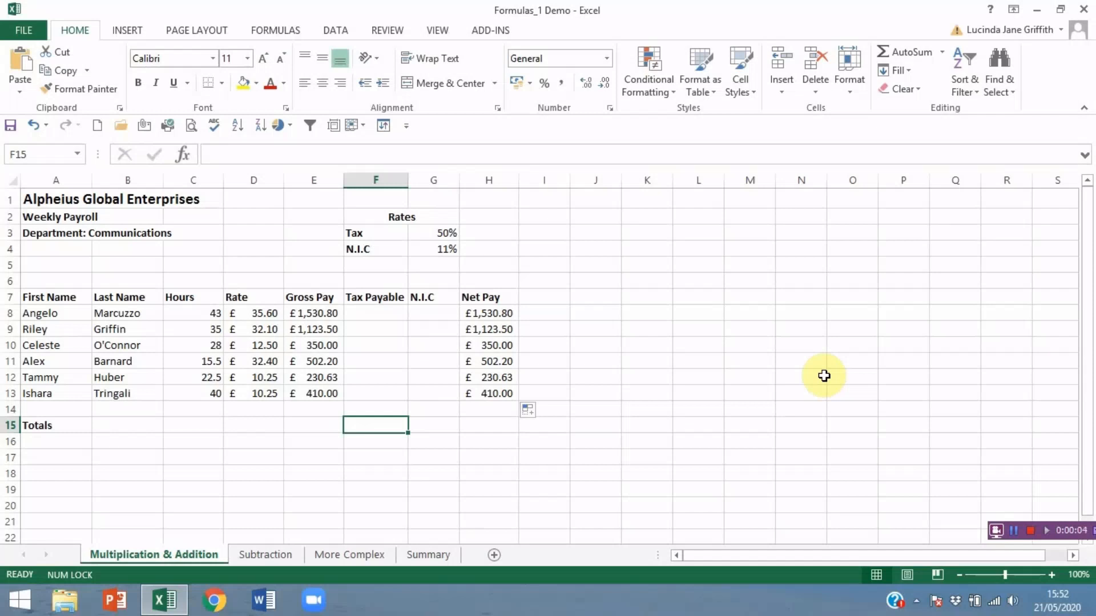
Calculate Tax Payable in F8 with =E8*$G$3, locking the tax rate reference, and fill the formula down to F13.
left_click(367, 311)
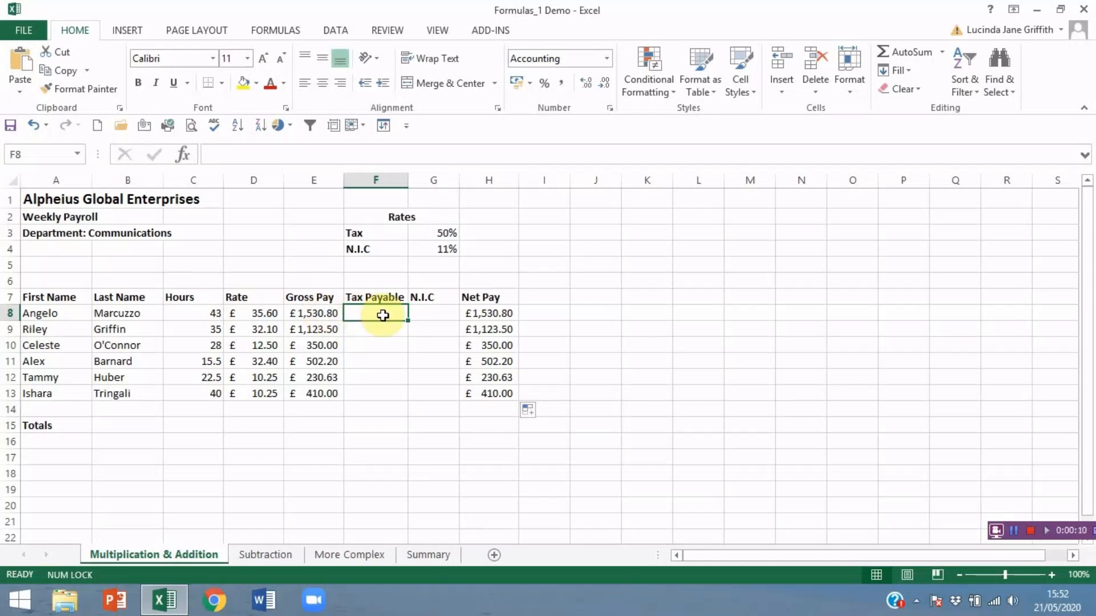
type("=")
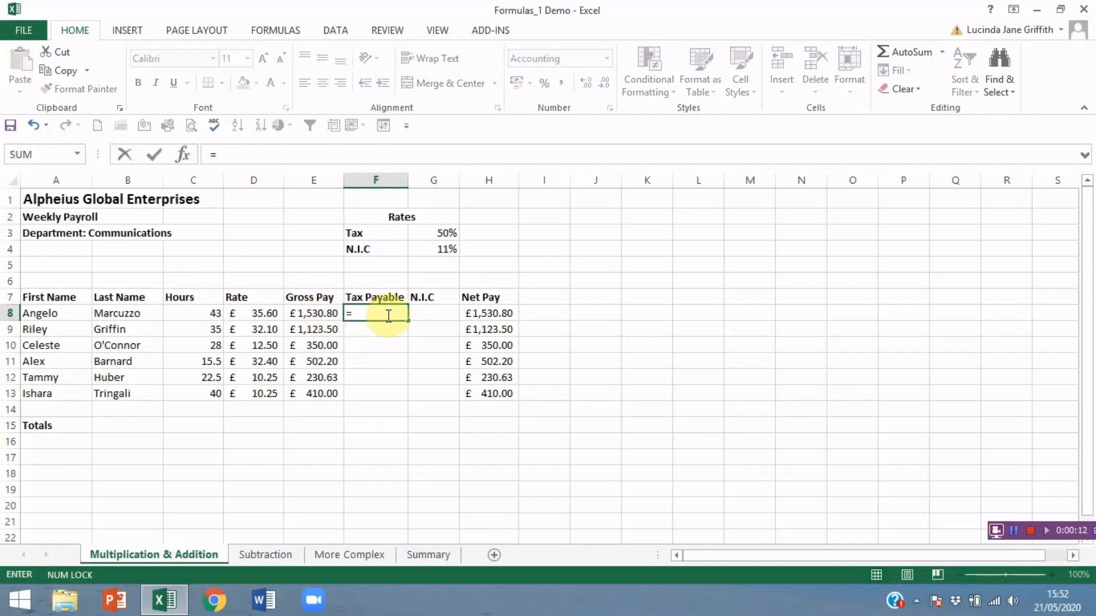
left_click(328, 313)
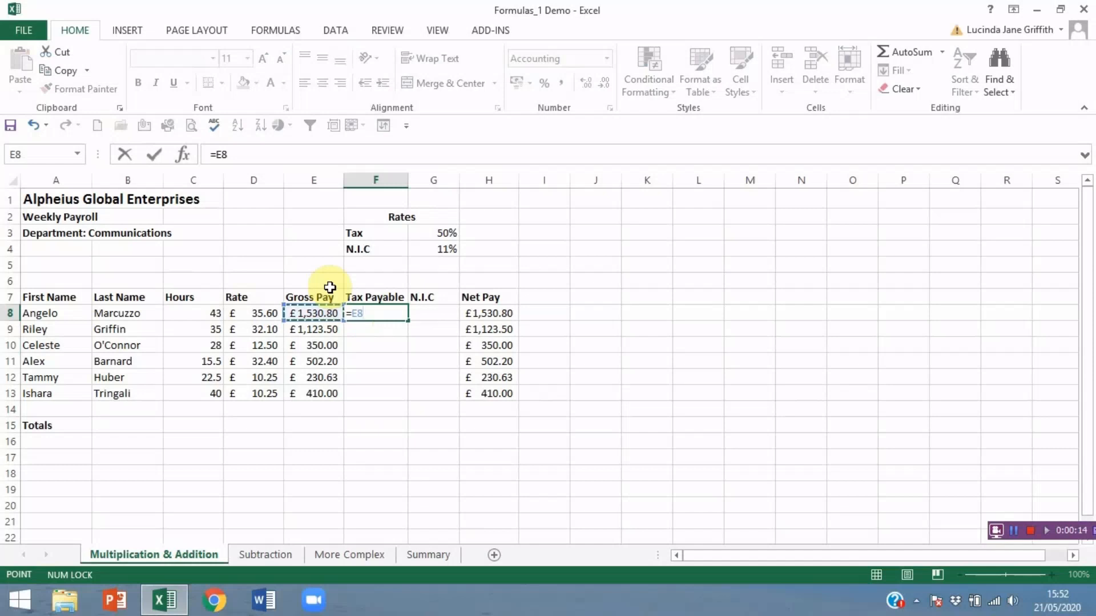
type("*")
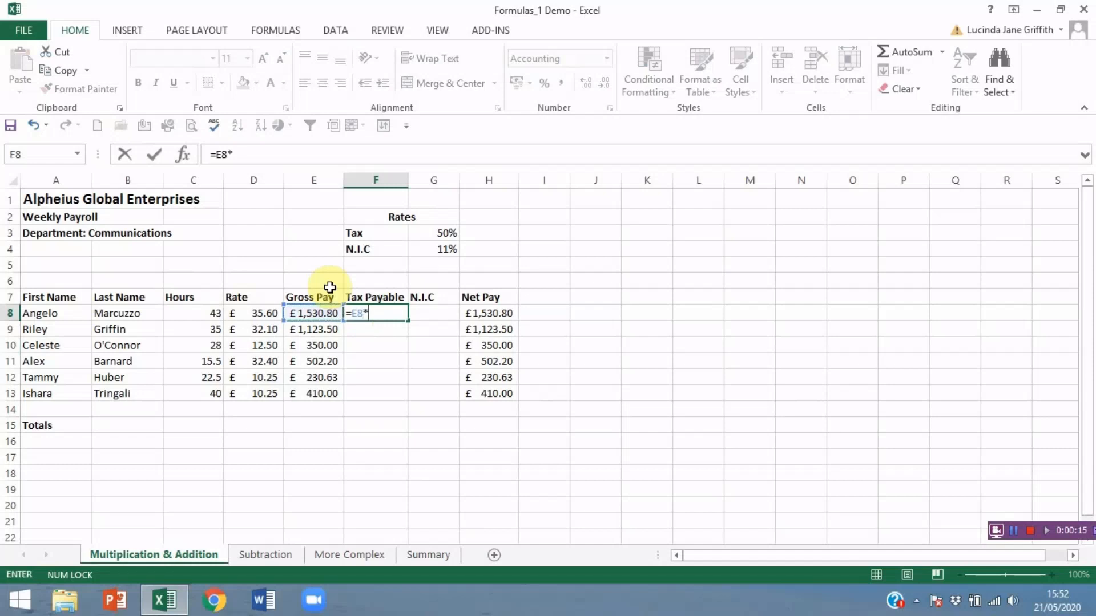
left_click(445, 232)
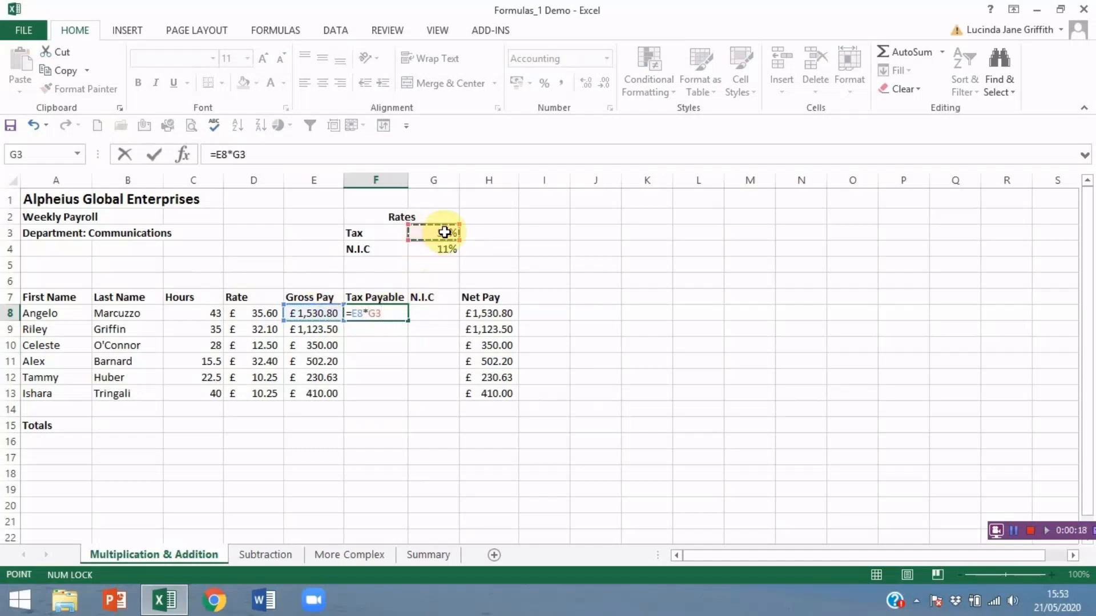
key("F4")
key("Return")
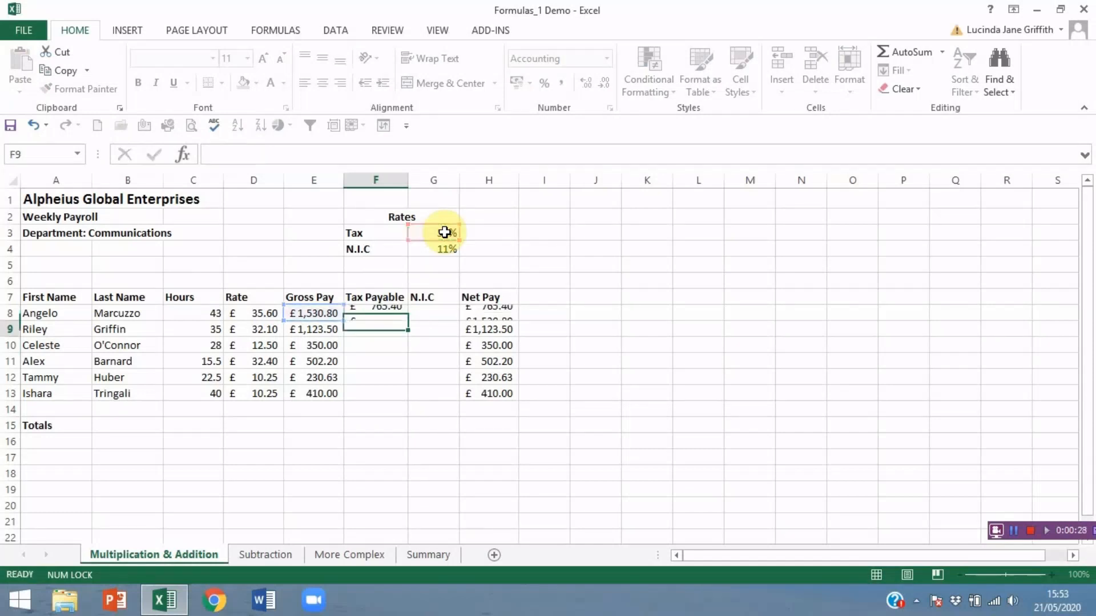
left_click(392, 311)
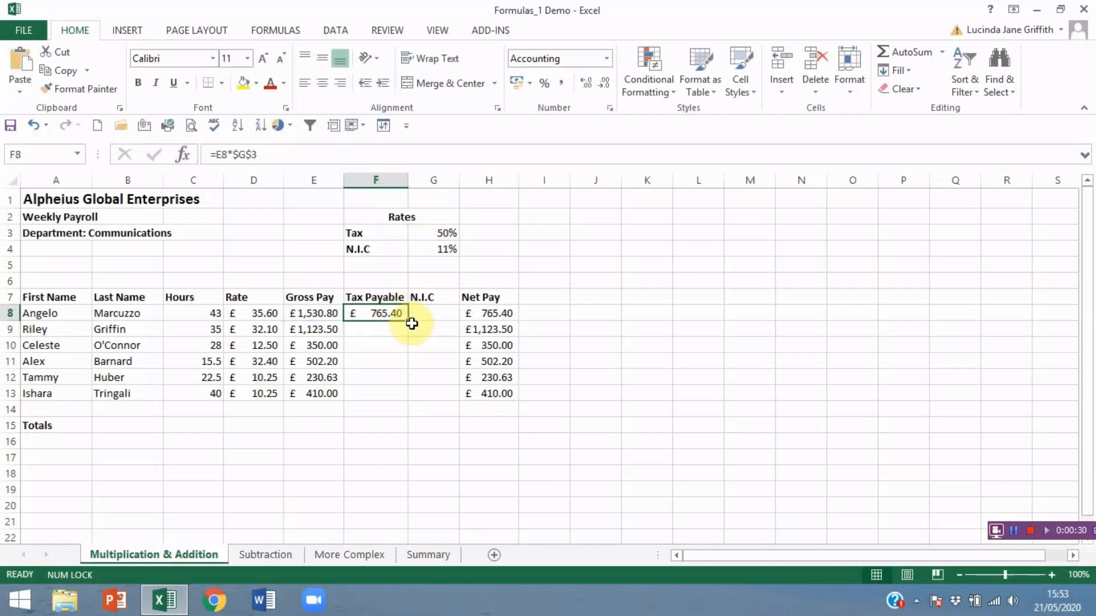
double_click(407, 320)
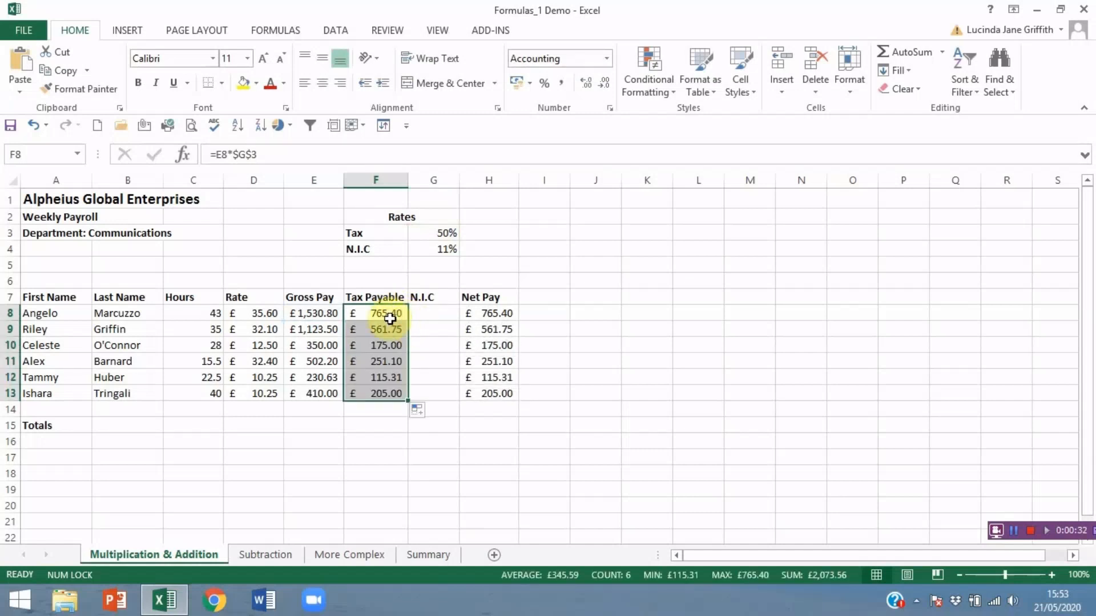
Inspect the filled Tax Payable formulas in F8 to F12 to compare their cell references.
left_click(388, 315)
left_click(391, 329)
left_click(392, 342)
left_click(394, 366)
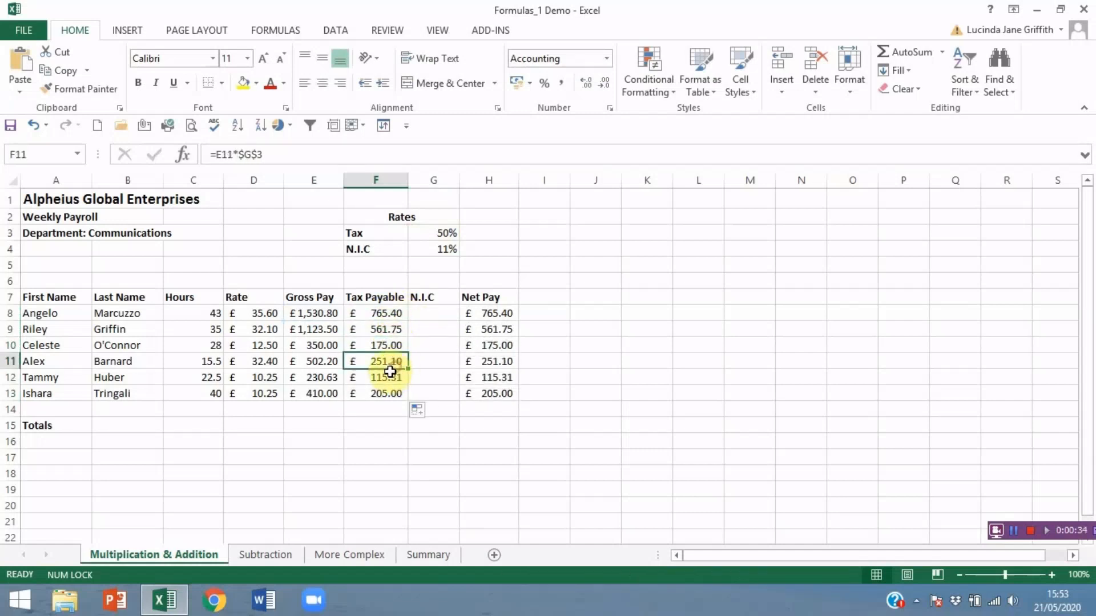
left_click(392, 376)
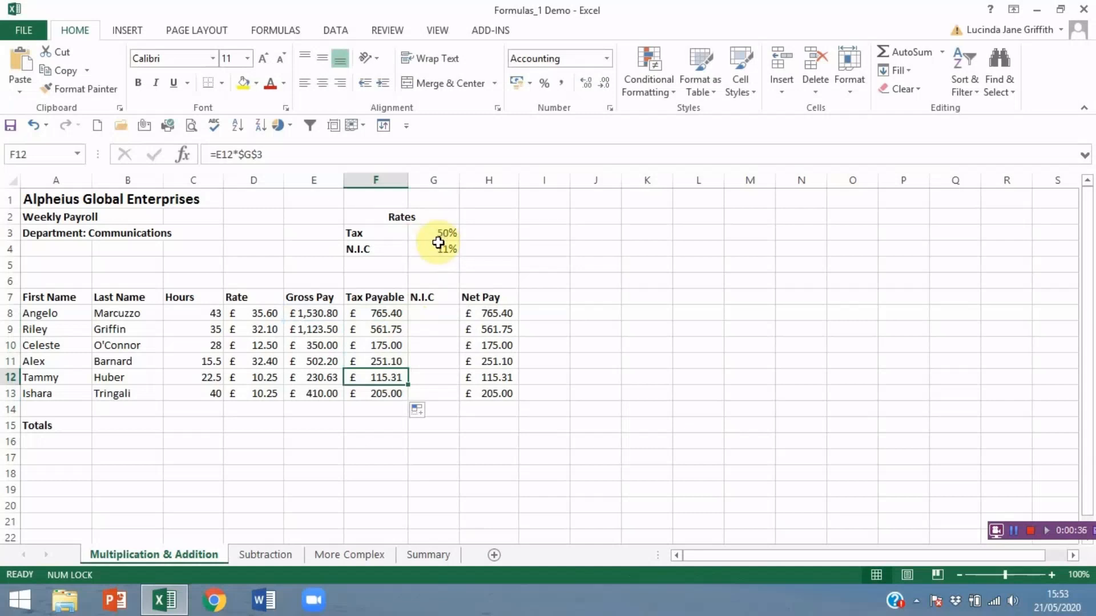
Calculate N.I.C in G8 with =E8*$G$4, locking the N.I.C rate reference, and fill the formula down to G13.
left_click(422, 313)
type("=")
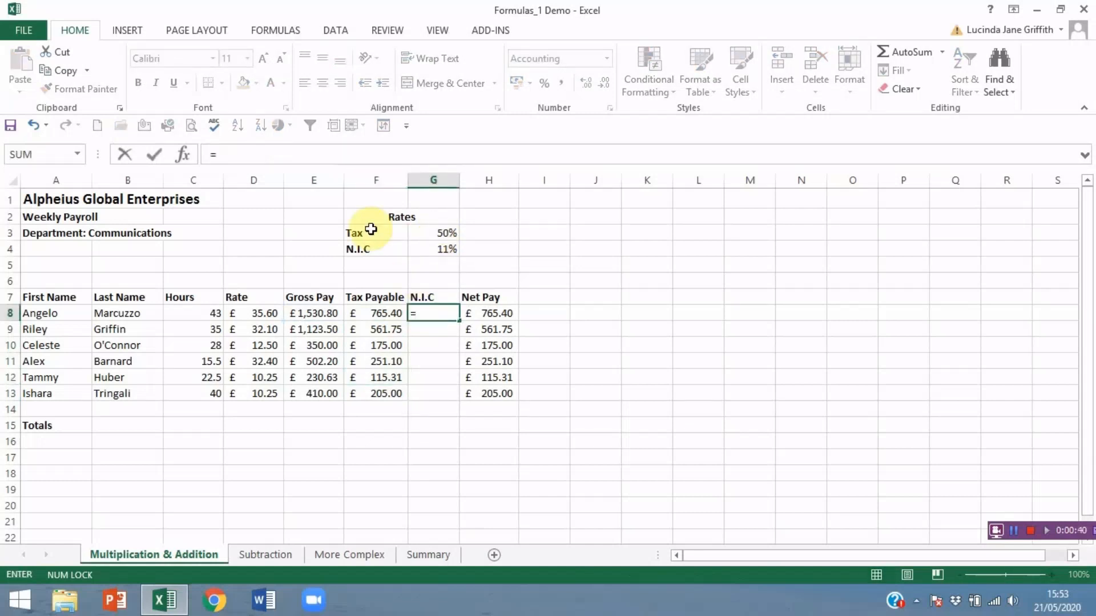
left_click(319, 313)
type("*")
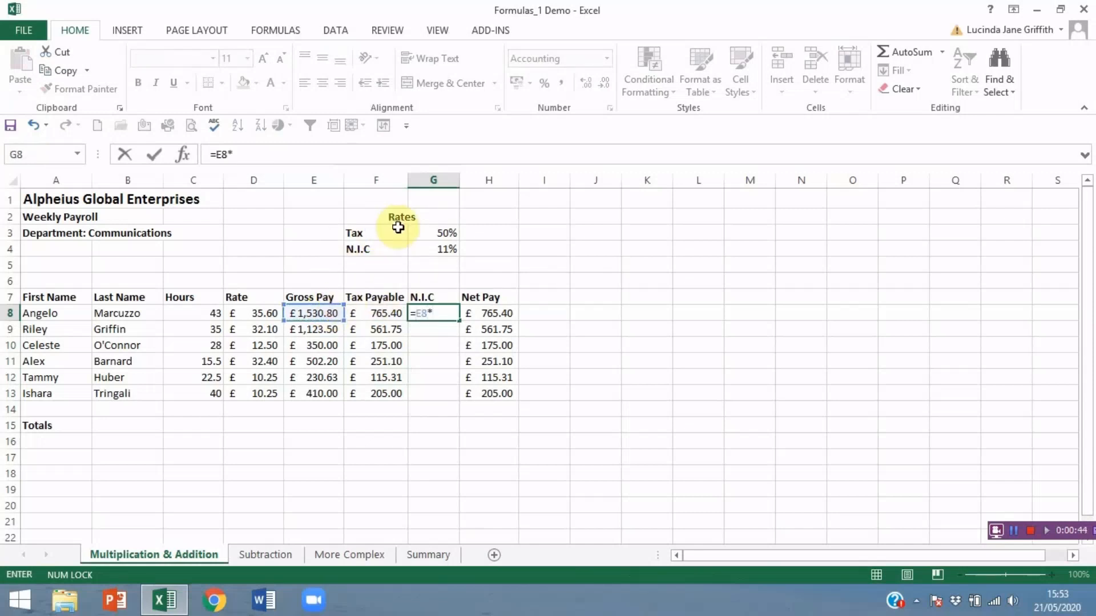
left_click(434, 249)
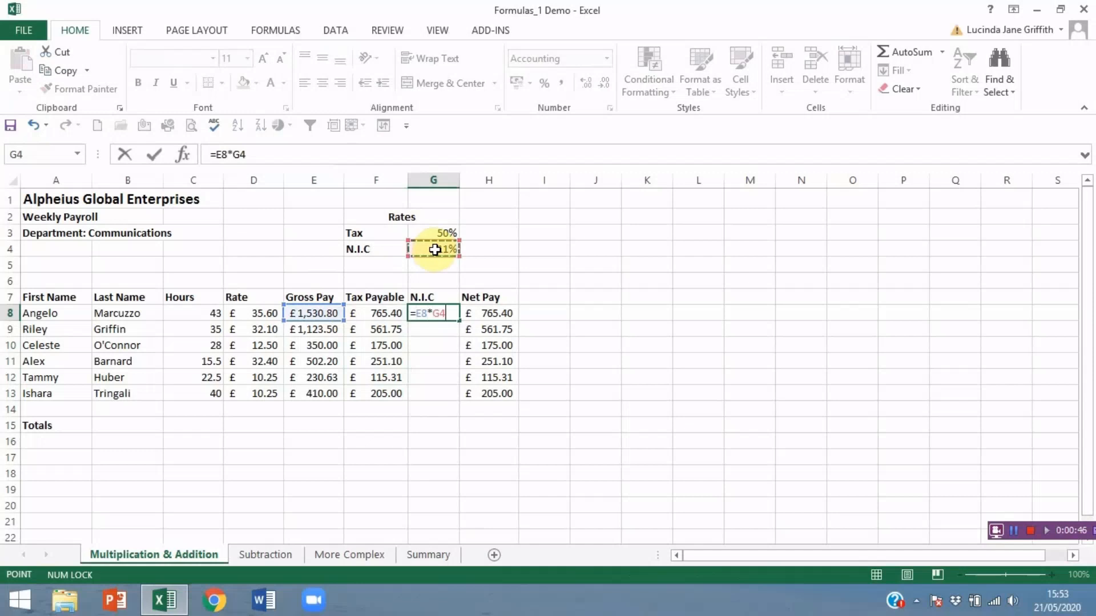
key("F4")
key("Return")
left_click(438, 314)
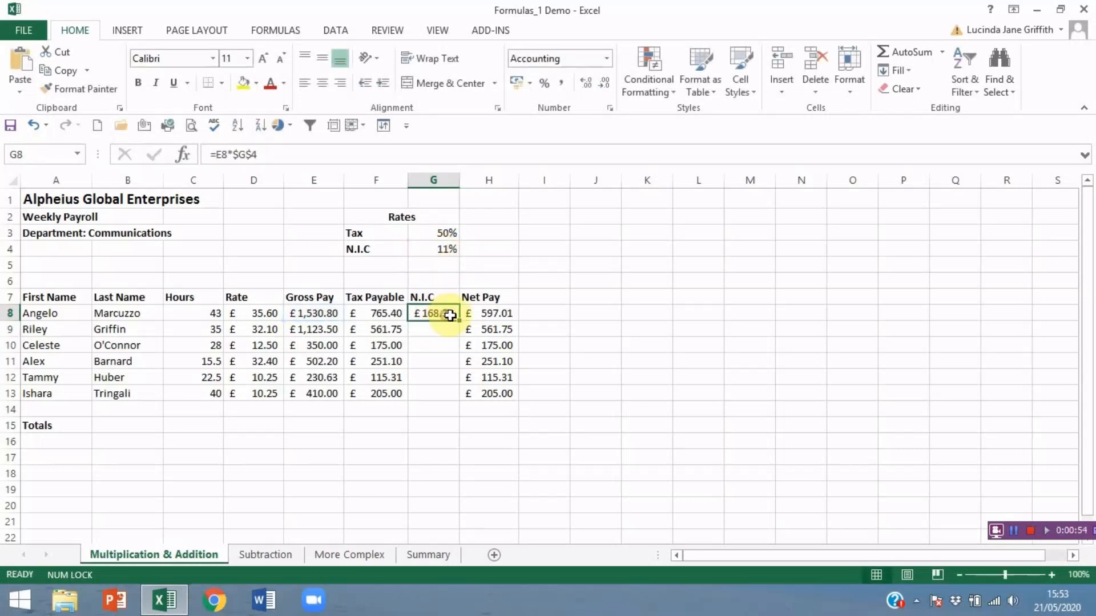
double_click(458, 321)
Set the Tax rate in G3 to 30% and the N.I.C rate in G4 to 22%.
left_click(445, 234)
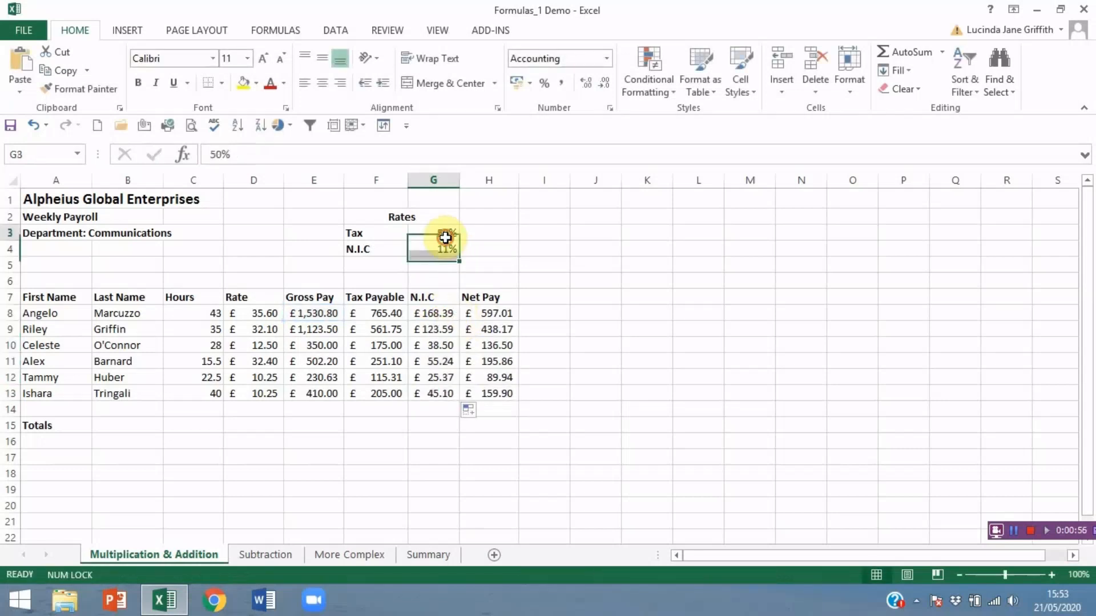
type("30")
key("Return")
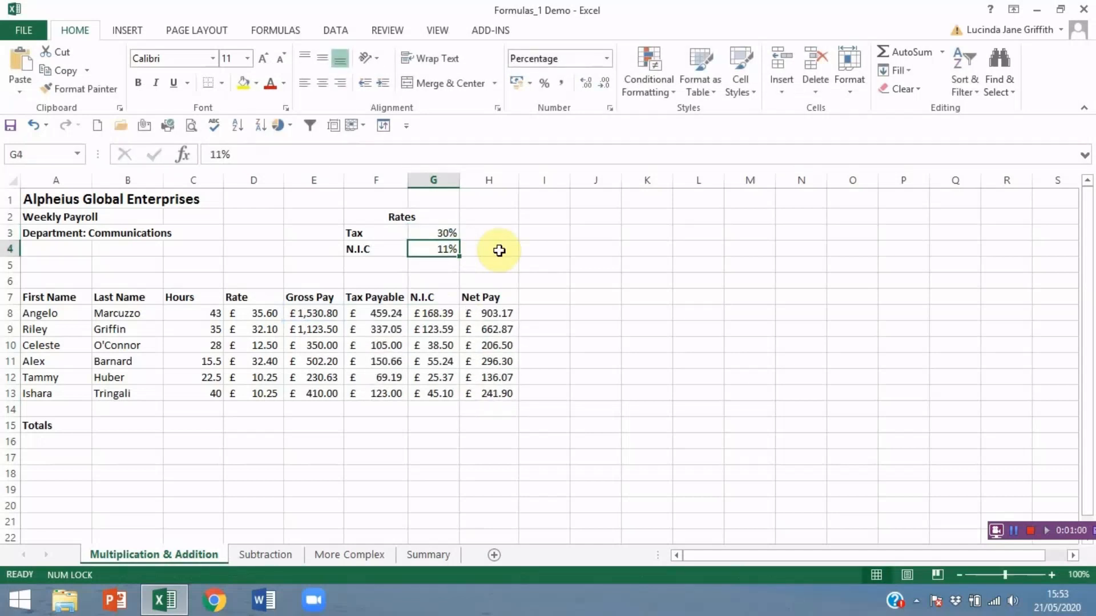
type("22")
key("Return")
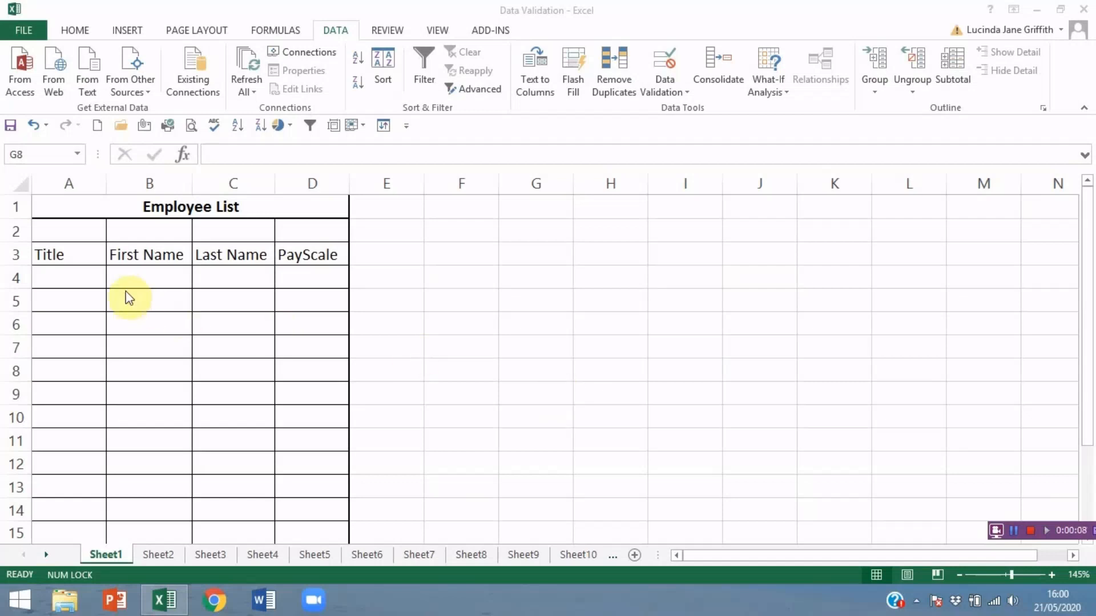
In the Data Validation workbook, start a validation rule for Title cells A4:A14 on Sheet1 that allows a List.
left_click(87, 278)
left_click(23, 281)
left_click_drag(59, 276, 56, 502)
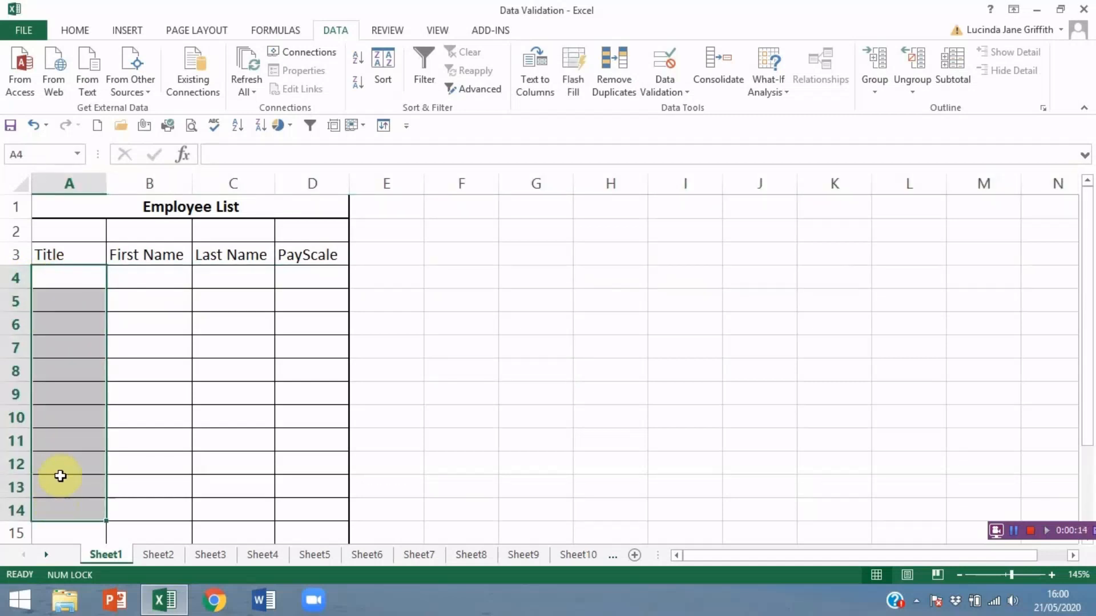
key("alt")
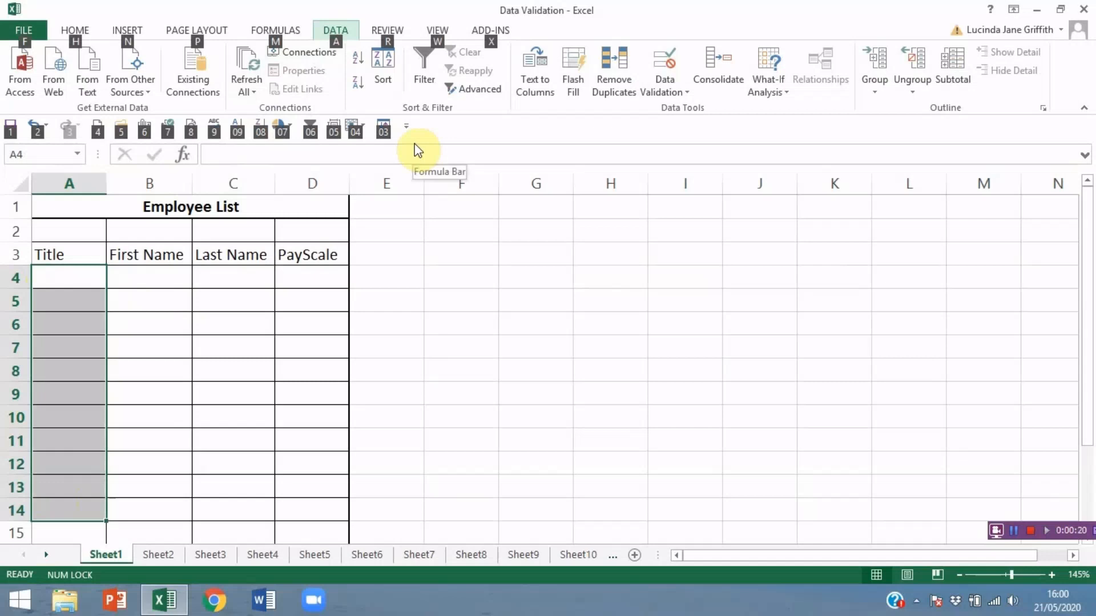
key("a")
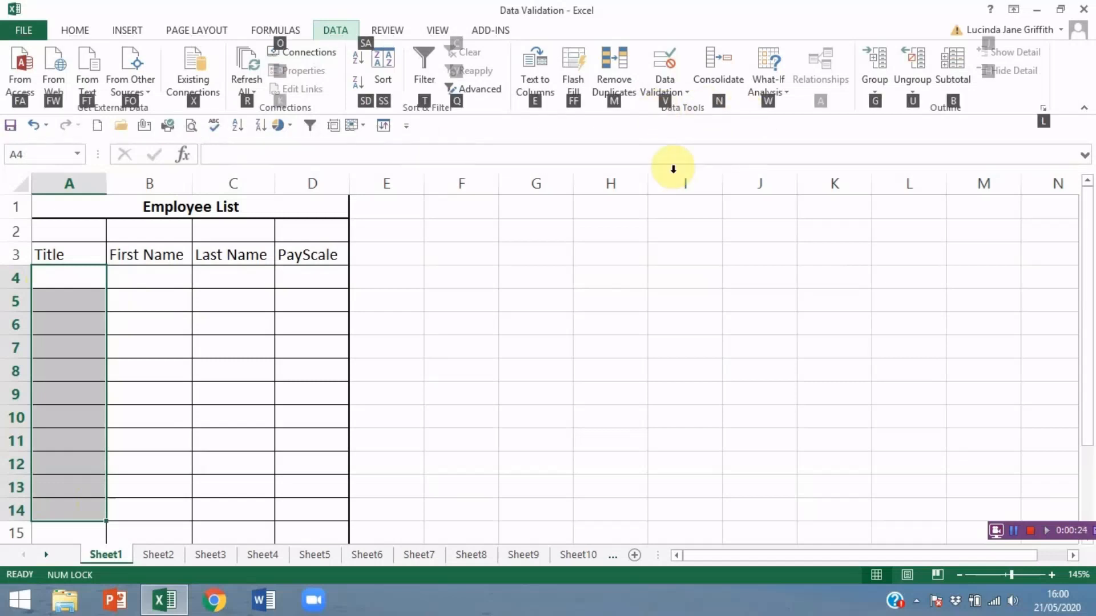
key("v")
key("v")
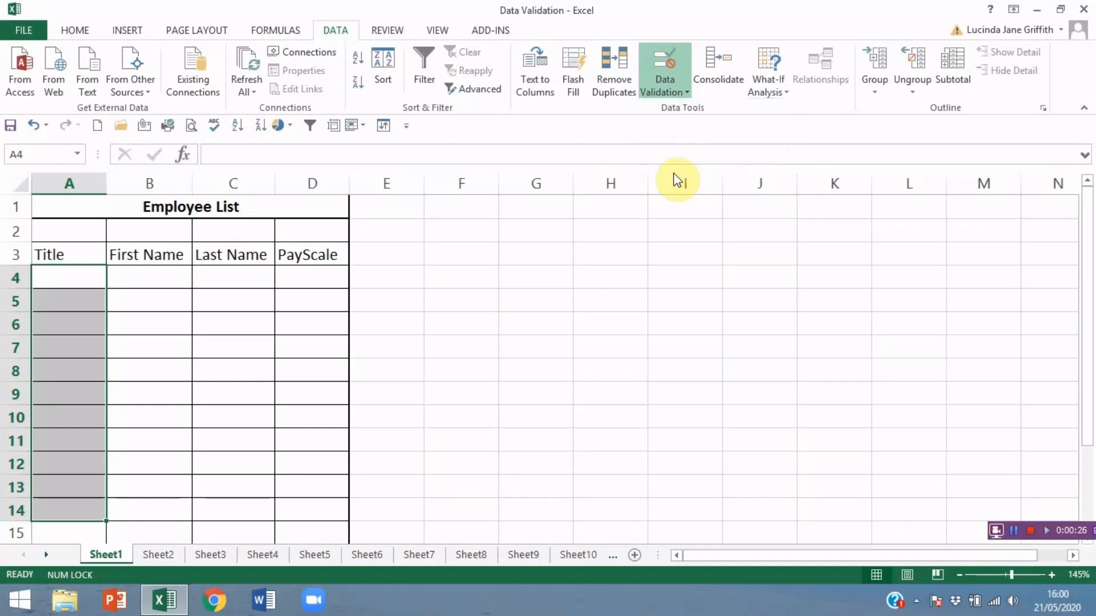
left_click_drag(675, 180, 418, 177)
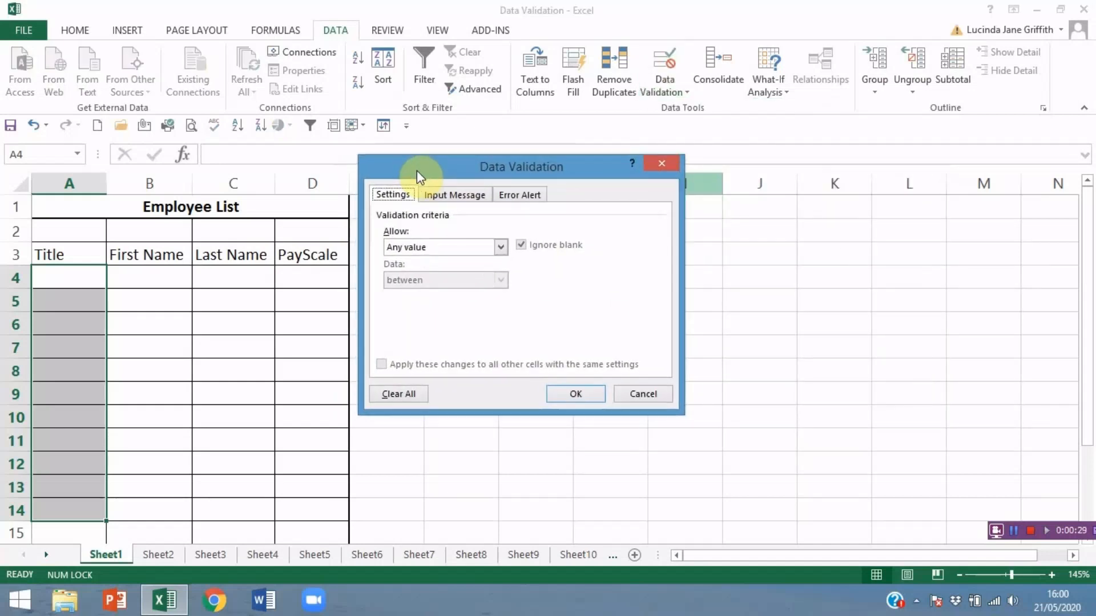
left_click(498, 245)
left_click(456, 291)
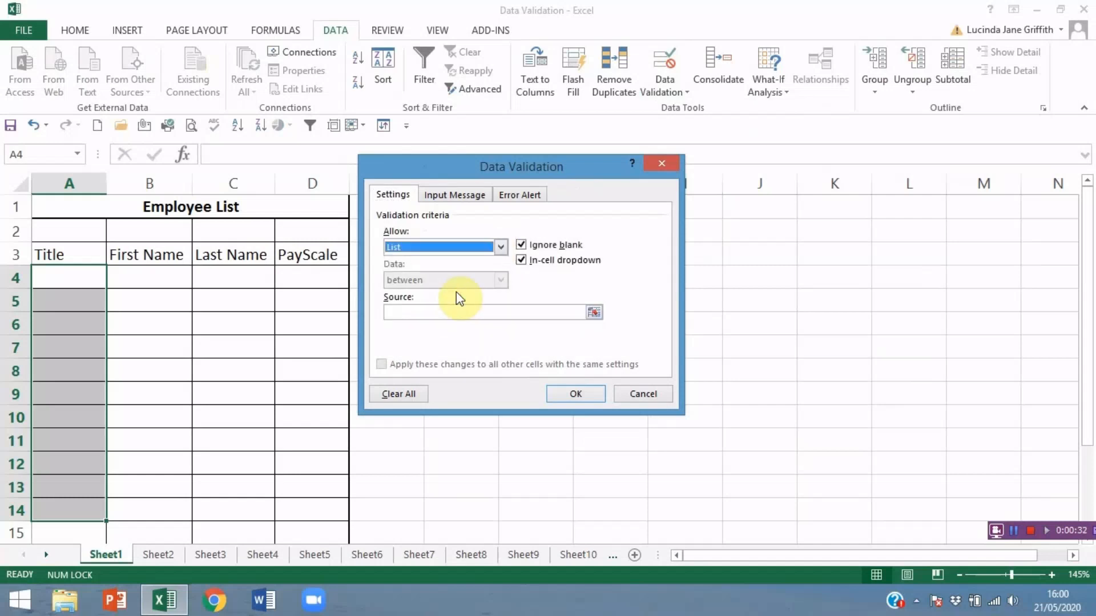
Use the titles in Sheet2 cells A1:A6 as the list source and apply the validation rule.
left_click(394, 311)
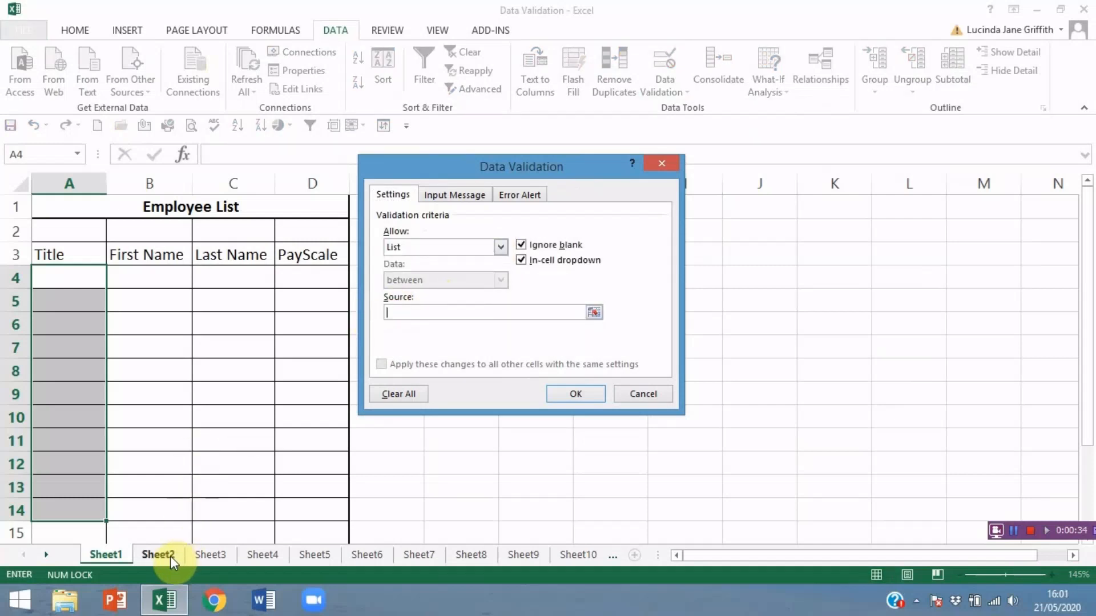
left_click(171, 558)
left_click_drag(133, 236, 121, 446)
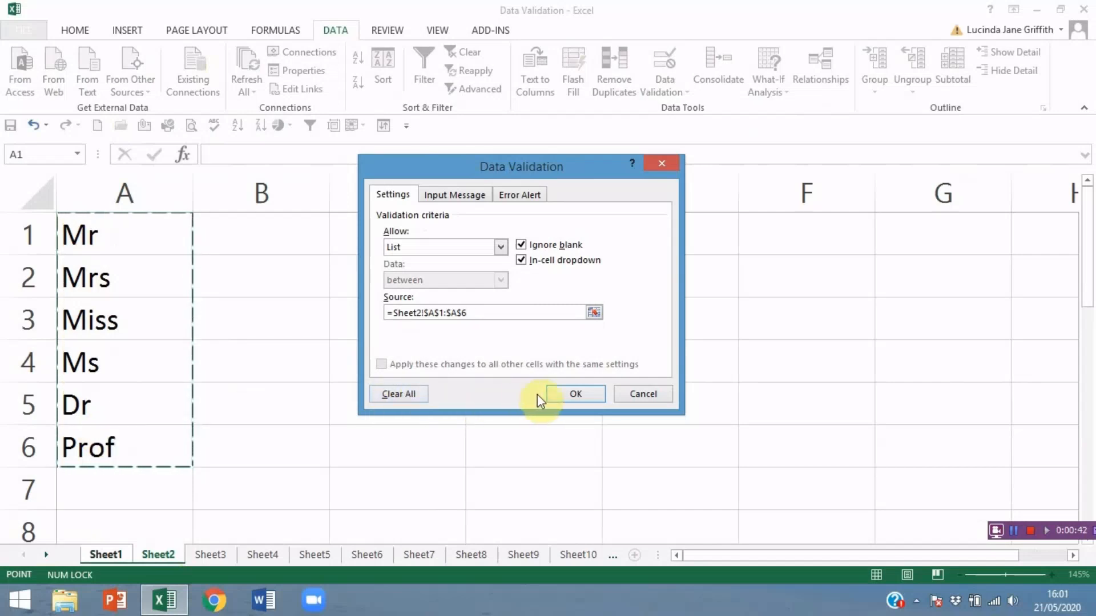
left_click(567, 393)
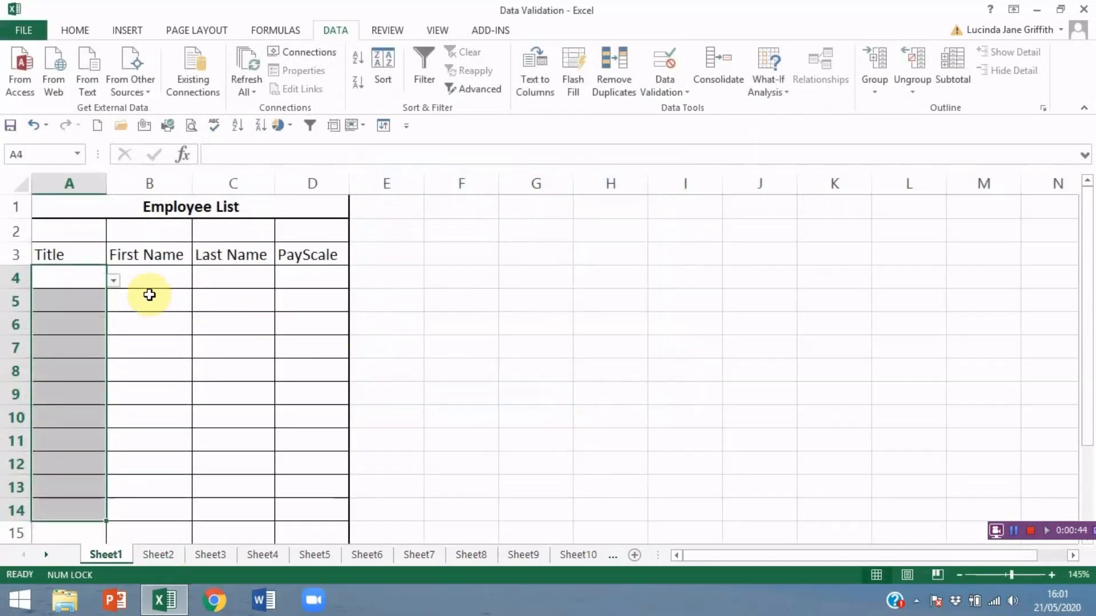
Fill the Title column from the in-cell lists: Ms in A4, Ms in A5 and Dr in A6.
left_click(113, 280)
left_click(84, 337)
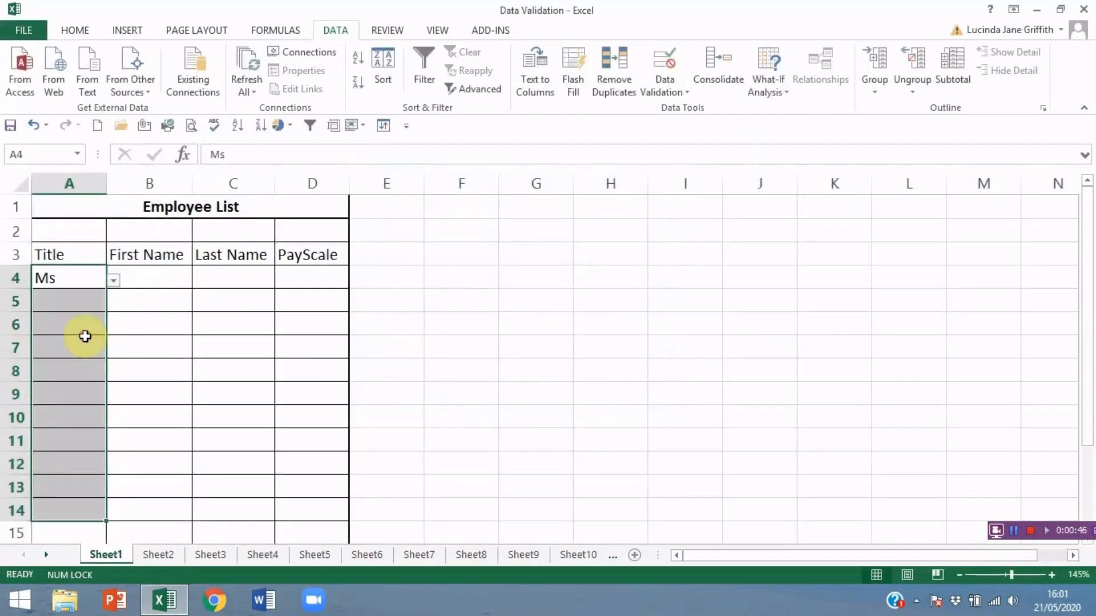
left_click(86, 303)
left_click(113, 304)
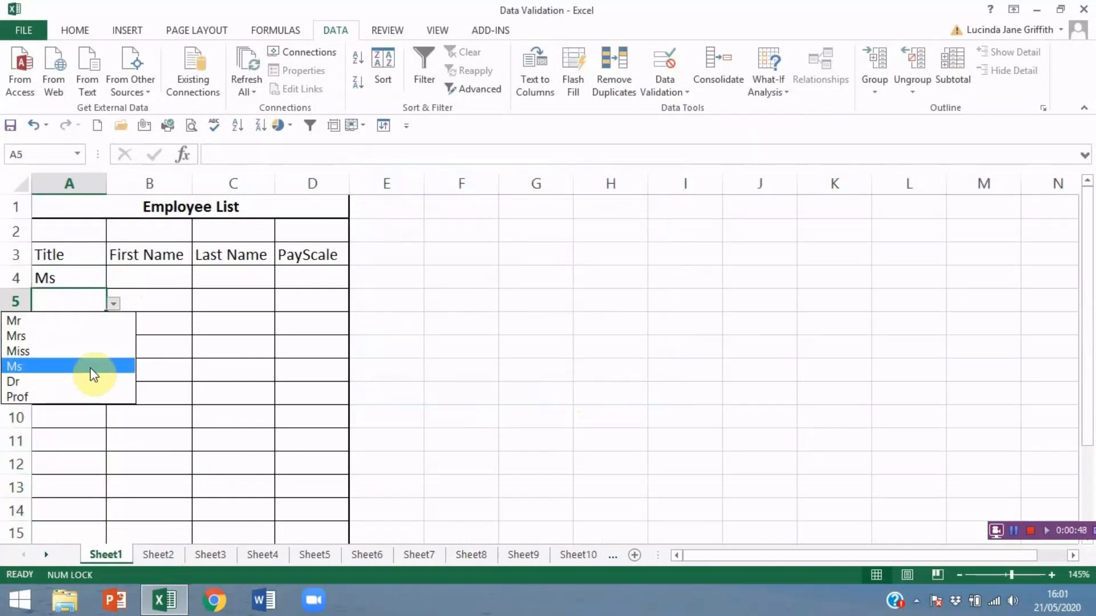
left_click(90, 368)
left_click(88, 324)
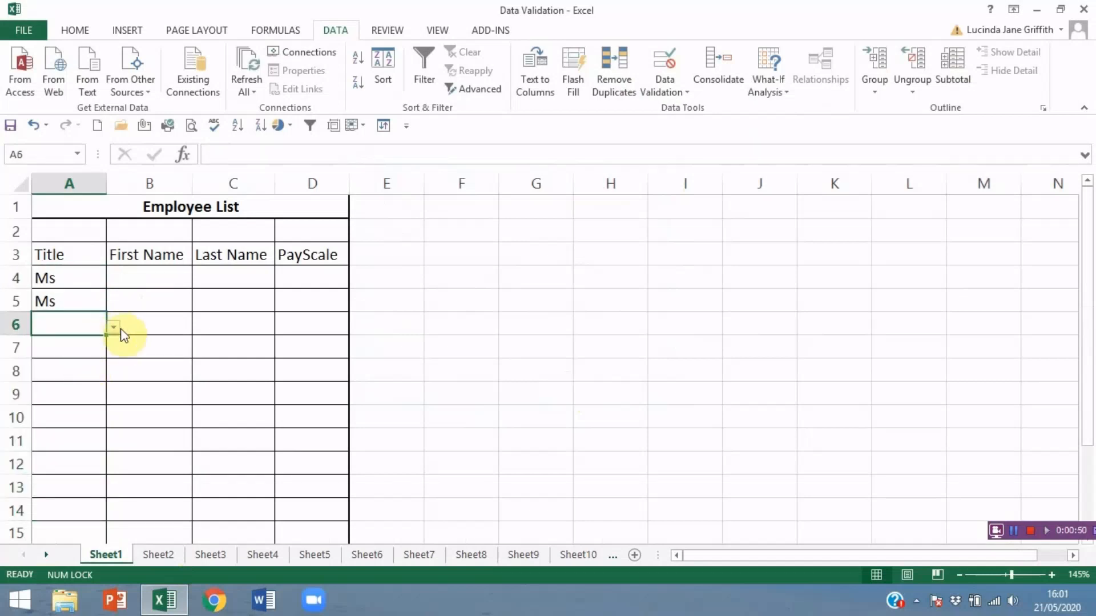
left_click(112, 329)
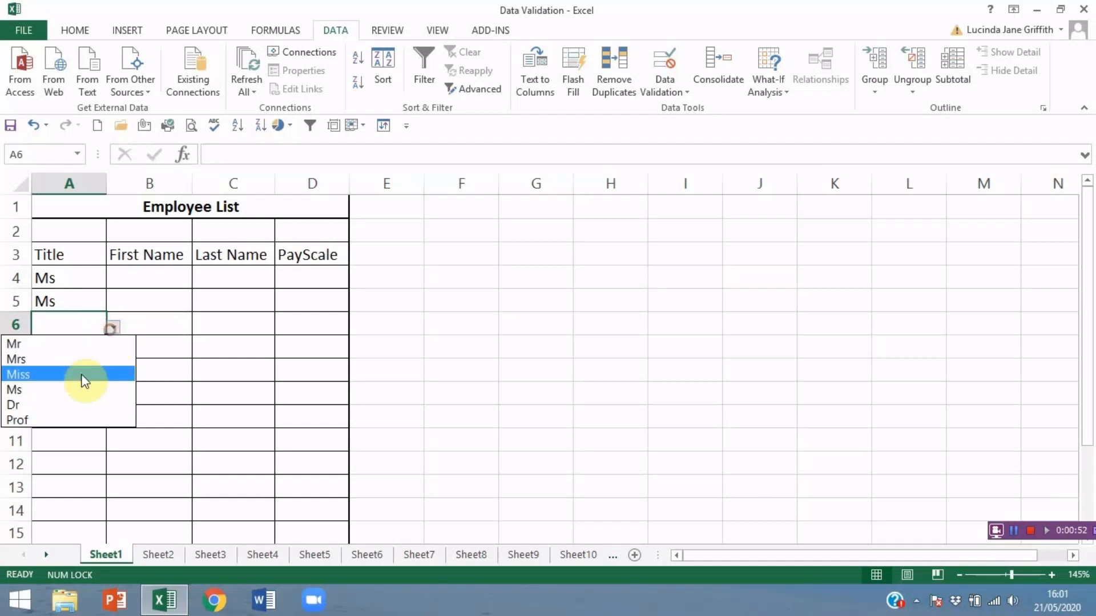
left_click(81, 403)
left_click(65, 349)
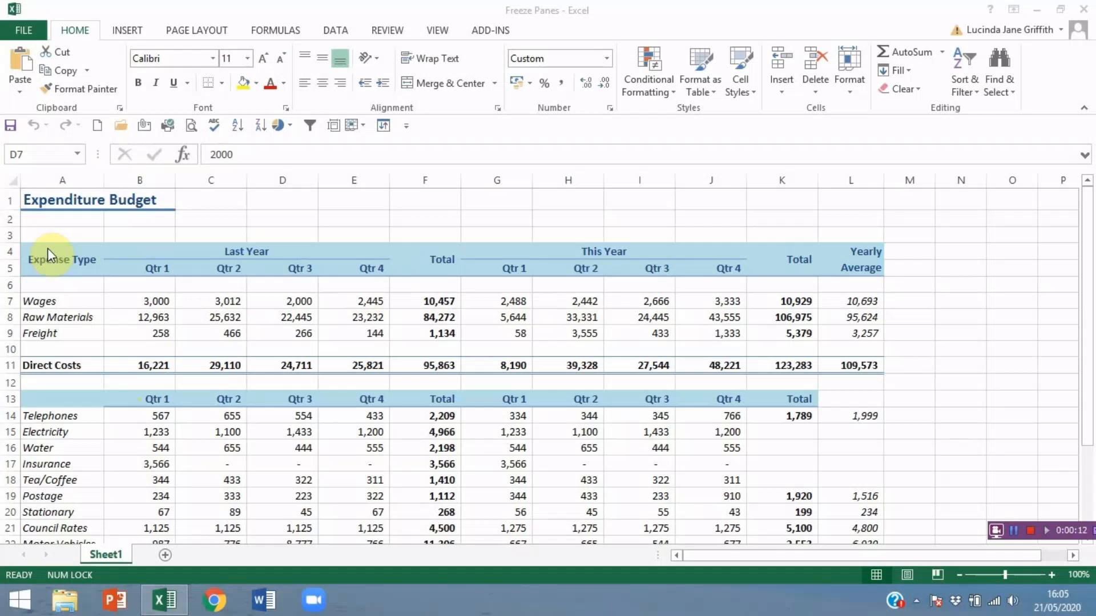
In the Freeze Panes workbook, freeze the rows above row 6 and check the headings against the rest of the budget.
left_click(57, 284)
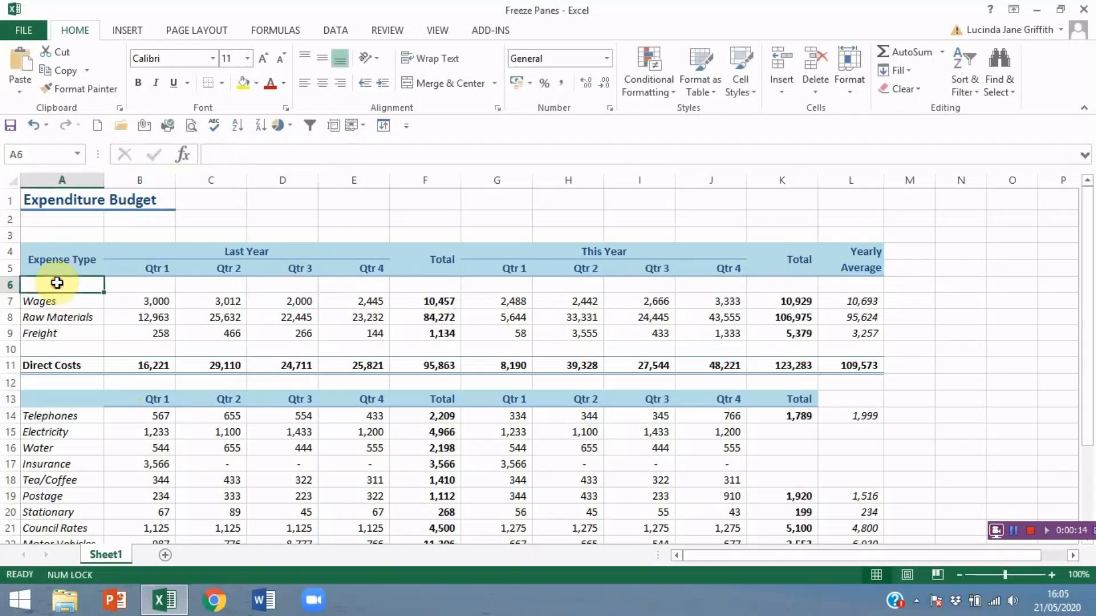
key("alt")
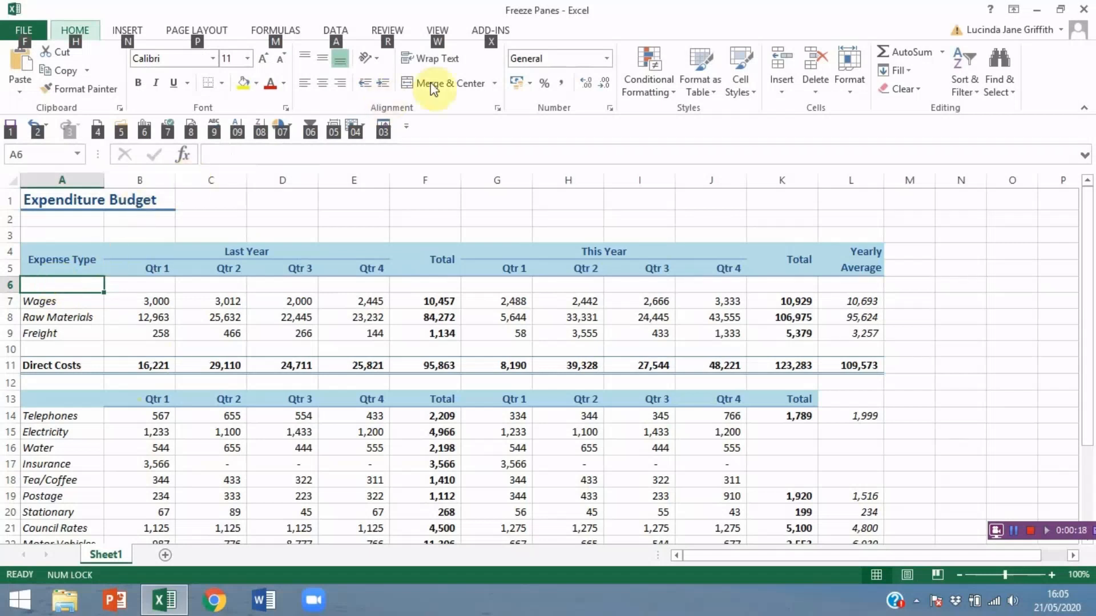
key("w")
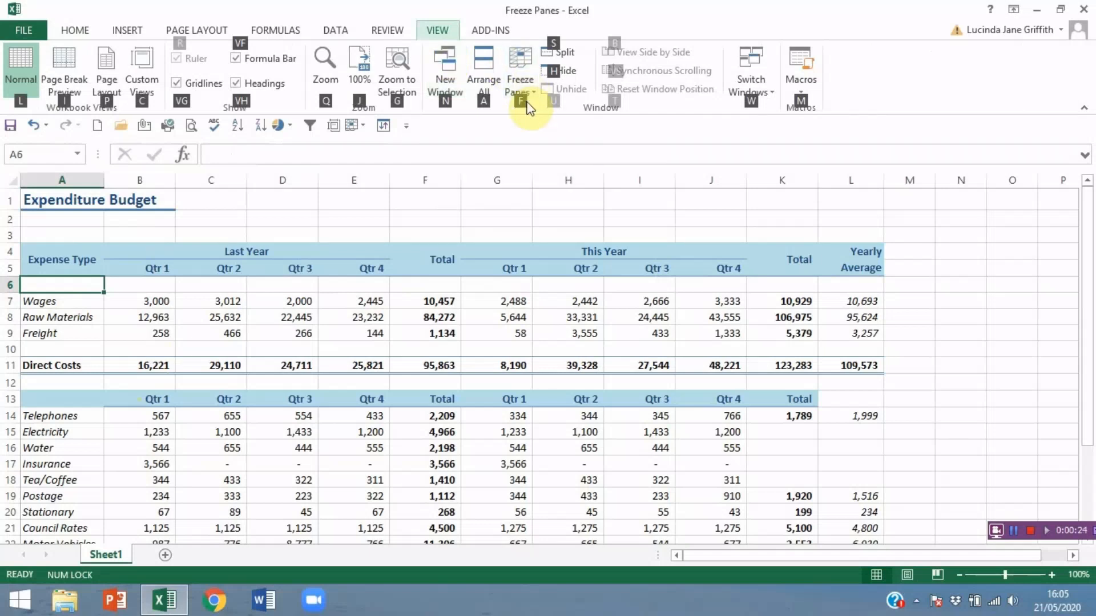
key("f")
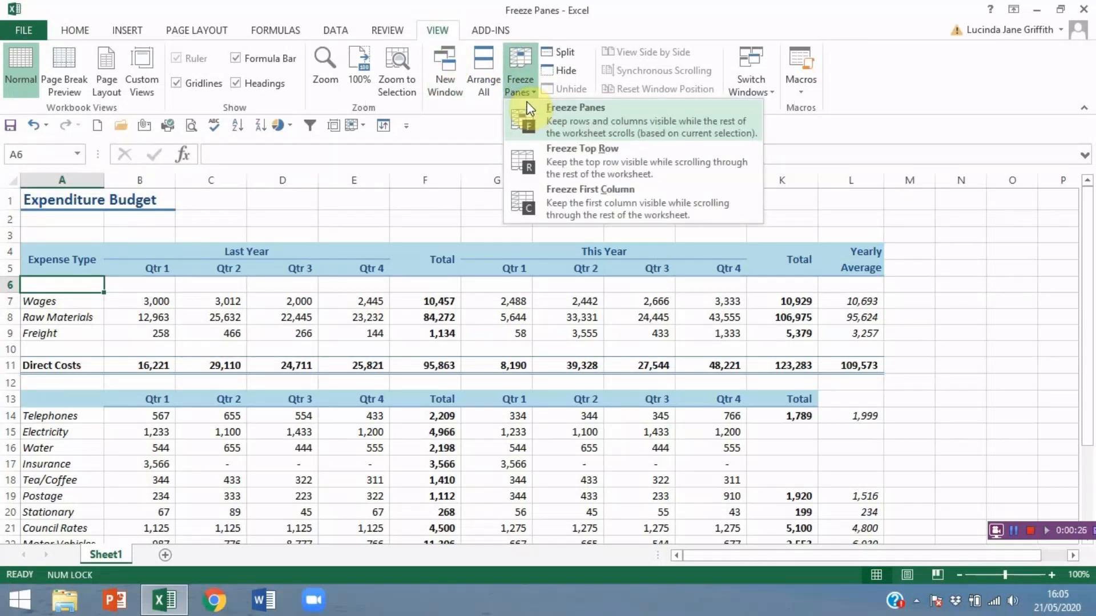
left_click(528, 108)
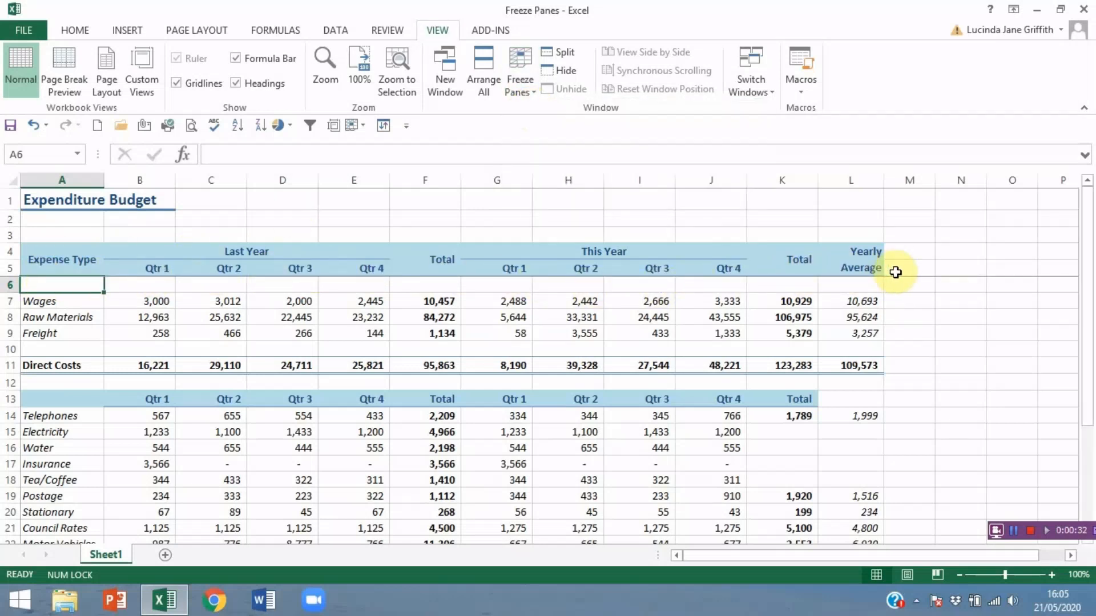
scroll(731, 336, "down", 2)
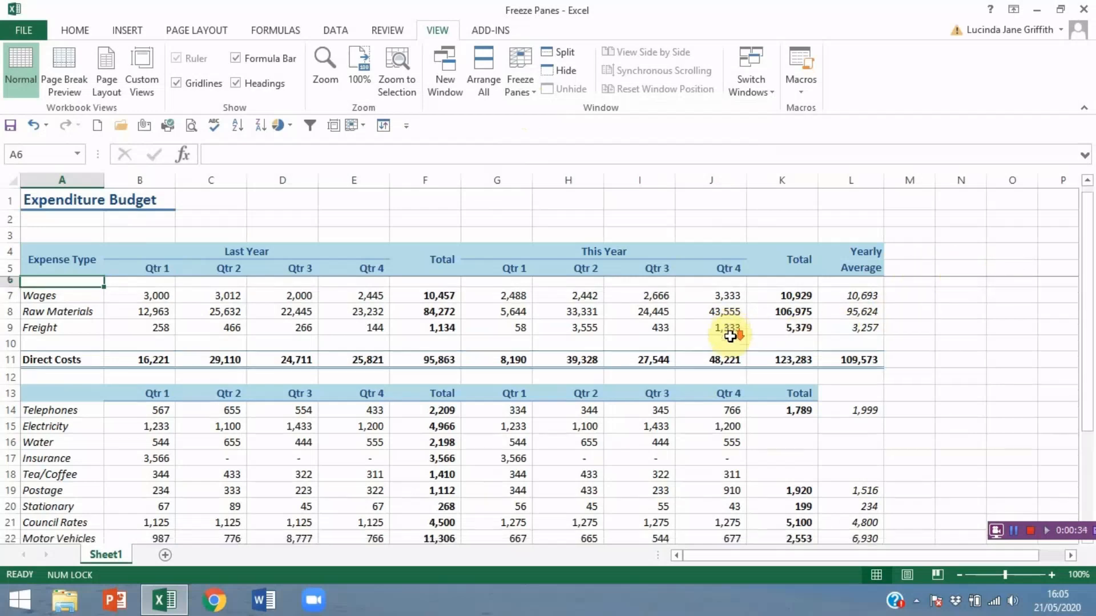
scroll(731, 337, "down", 3)
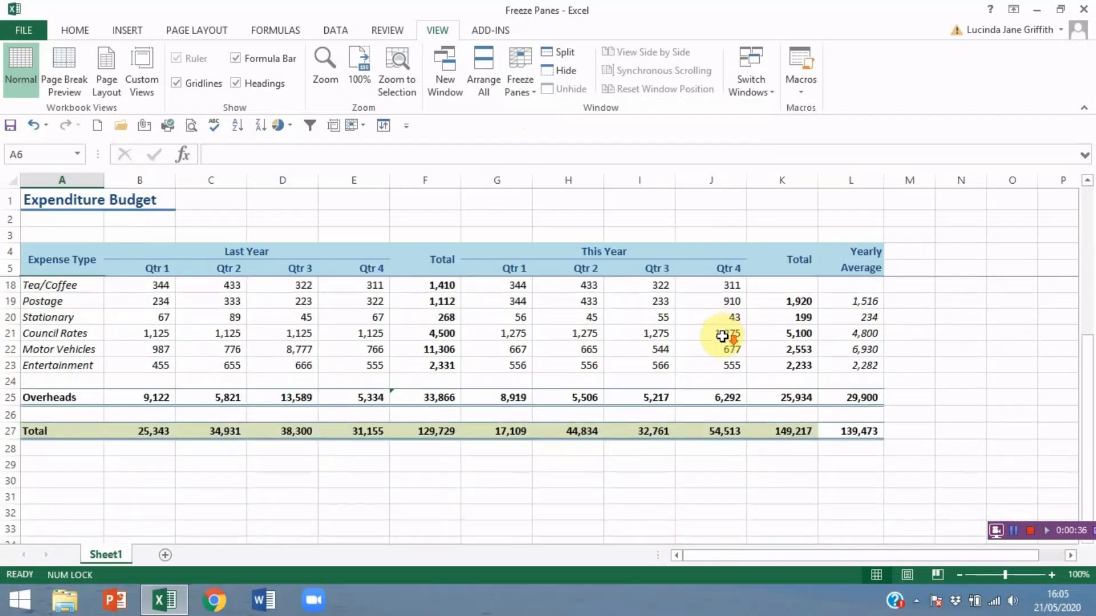
scroll(720, 337, "up", 5)
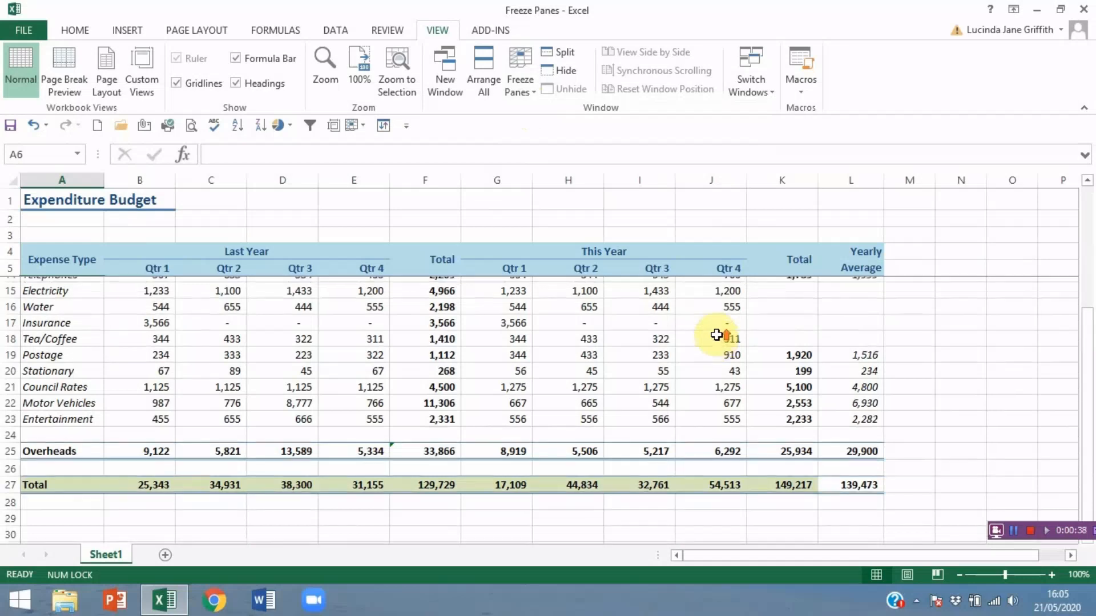
scroll(703, 333, "up", 1)
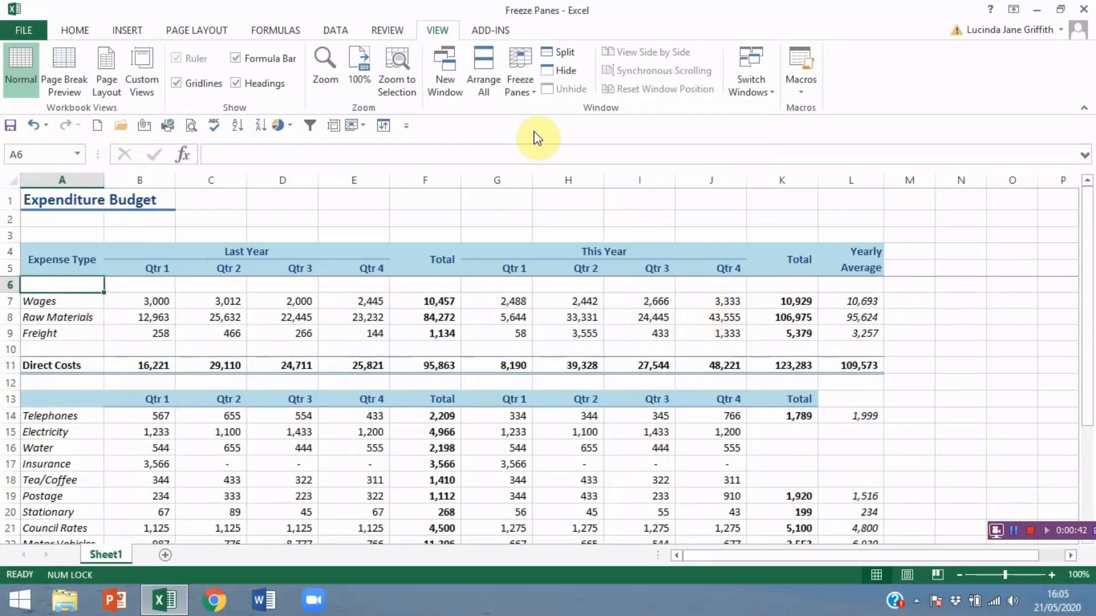
Unfreeze the panes on the Expenditure Budget sheet.
key("alt")
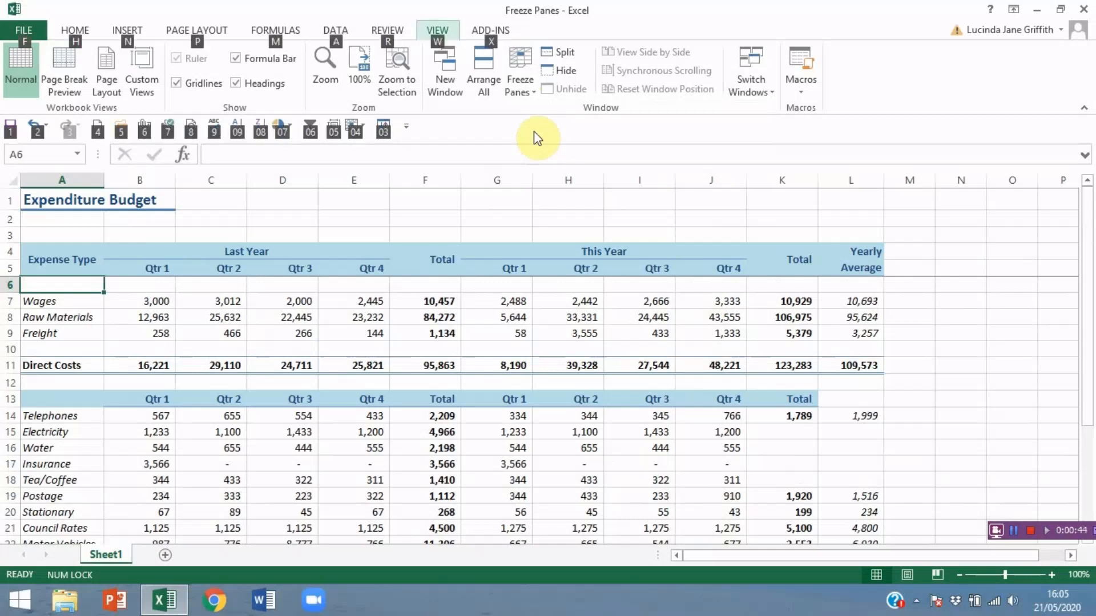
key("alt")
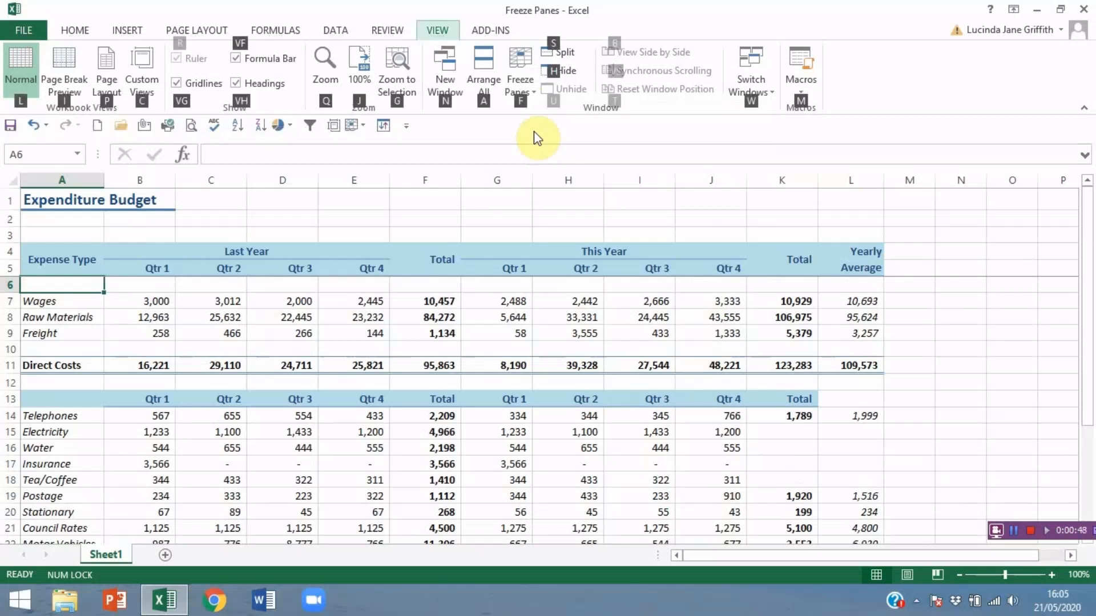
key("f")
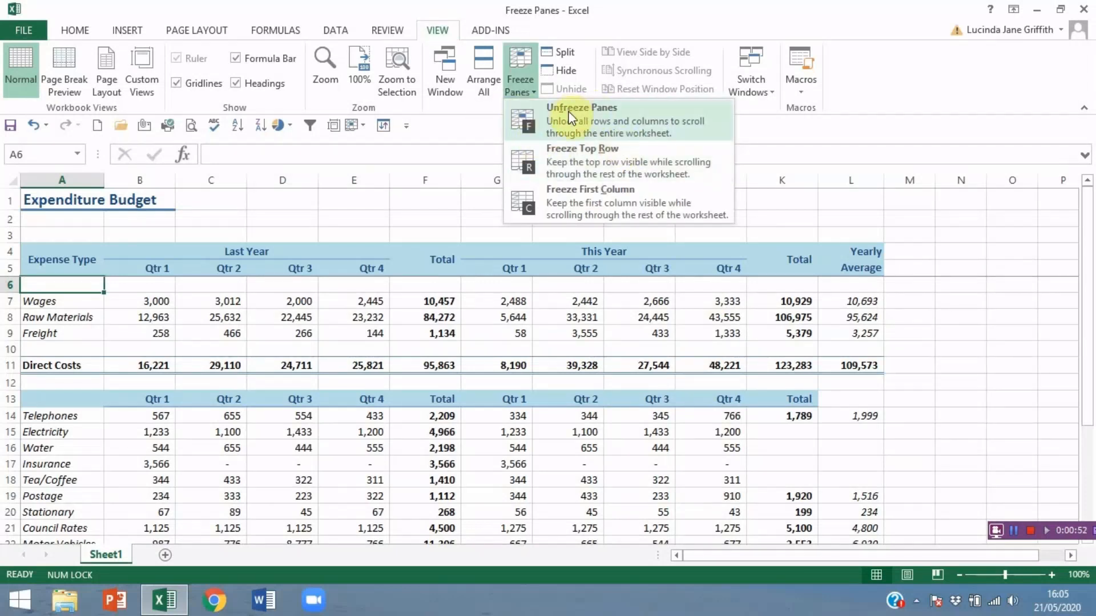
left_click(597, 120)
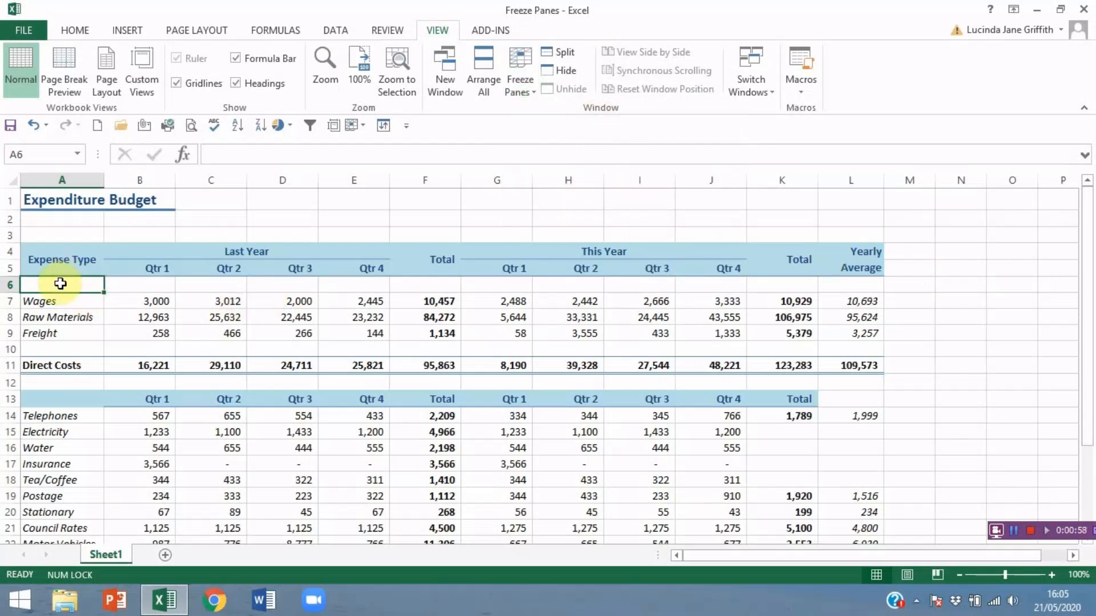
Freeze the rows above row 6 and the columns before F, and check the headings against the budget's lower rows and last columns.
left_click(428, 287)
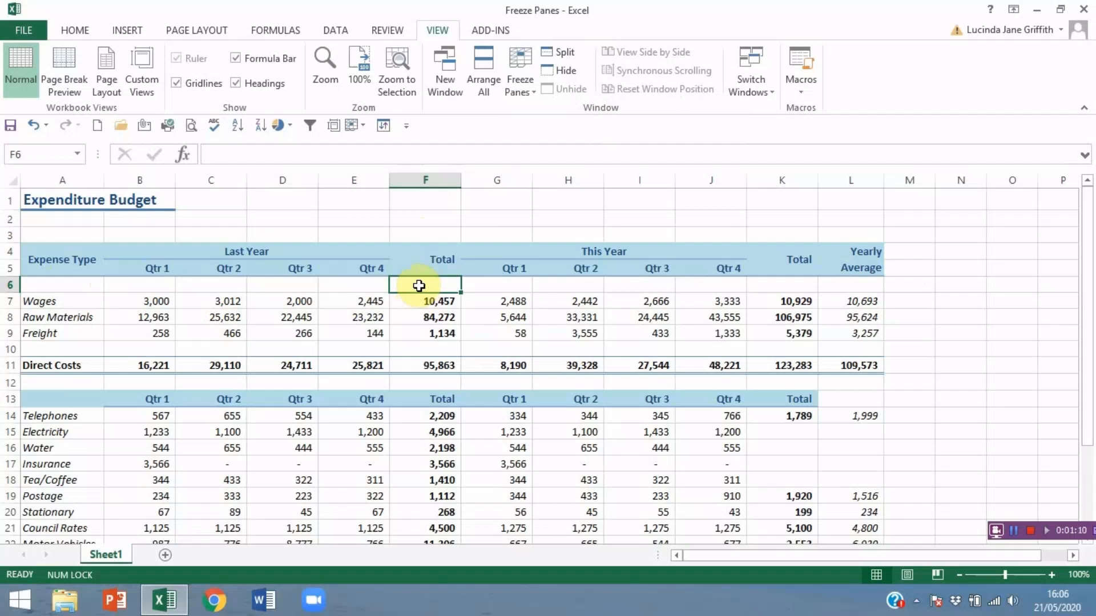
key("alt")
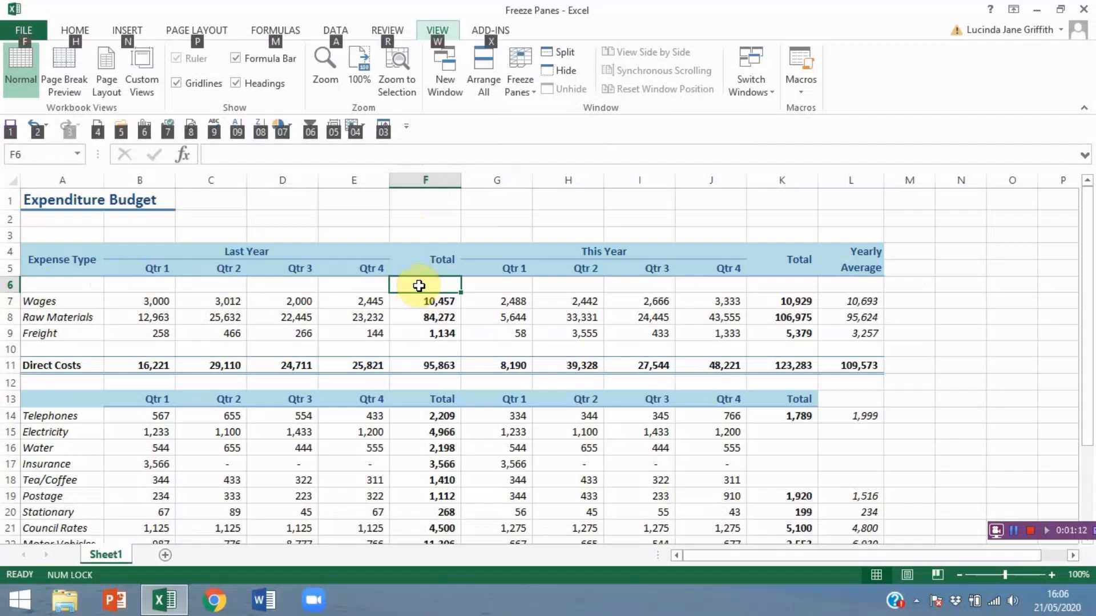
key("w")
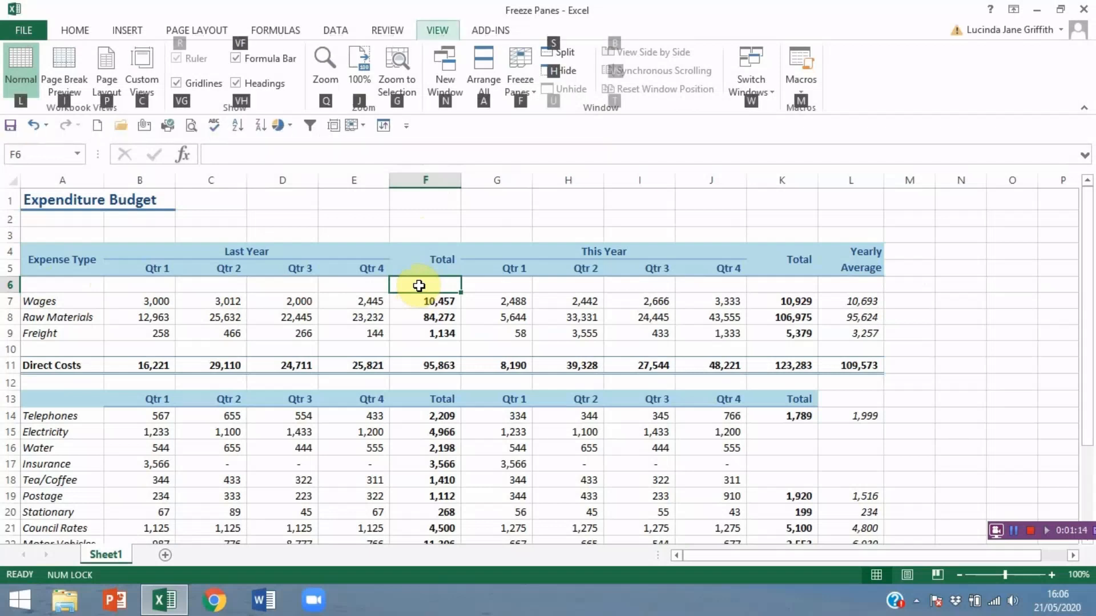
key("f")
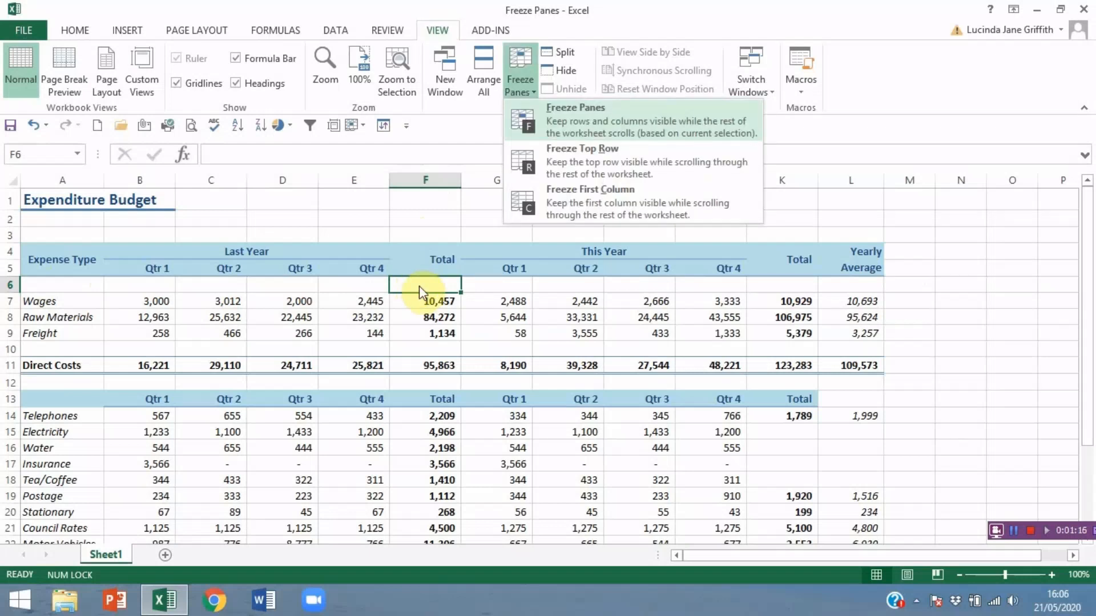
key("f")
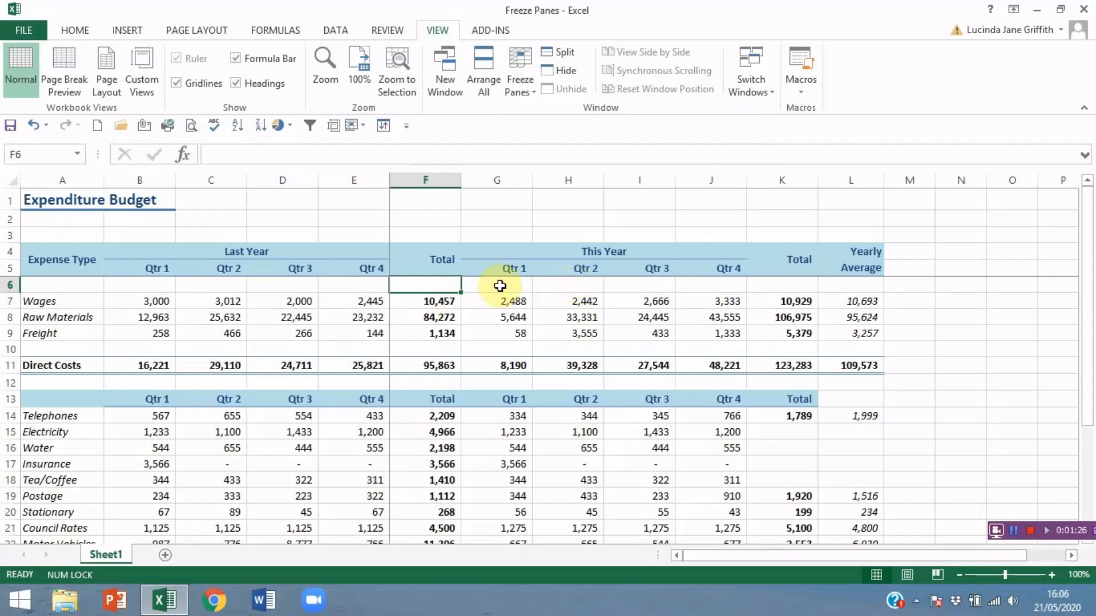
scroll(565, 332, "down", 4)
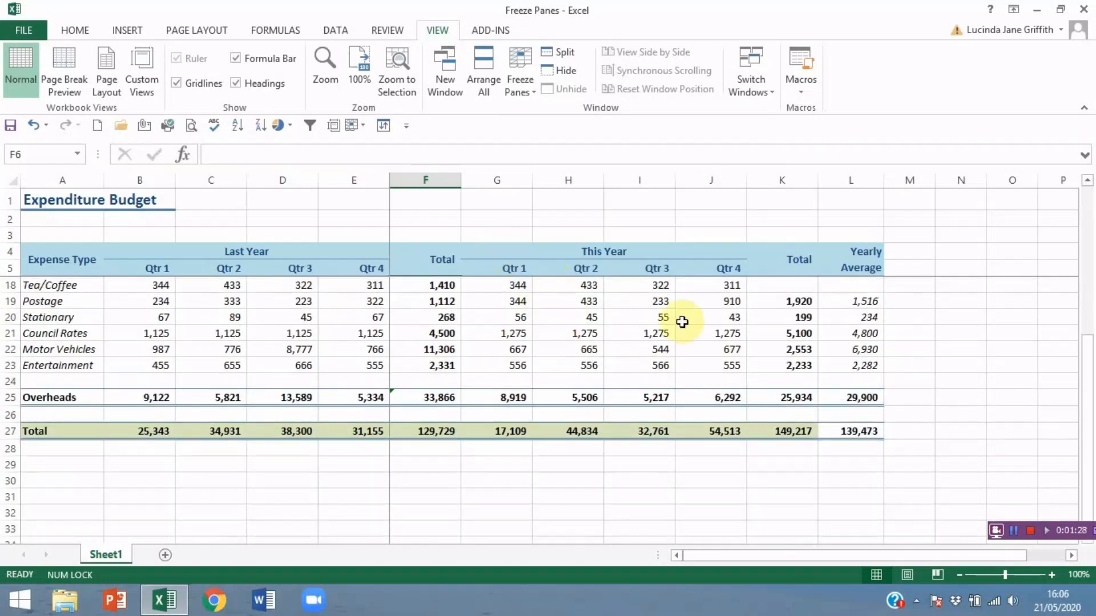
left_click(1071, 556)
left_click(1072, 556)
left_click(1071, 555)
left_click(1072, 556)
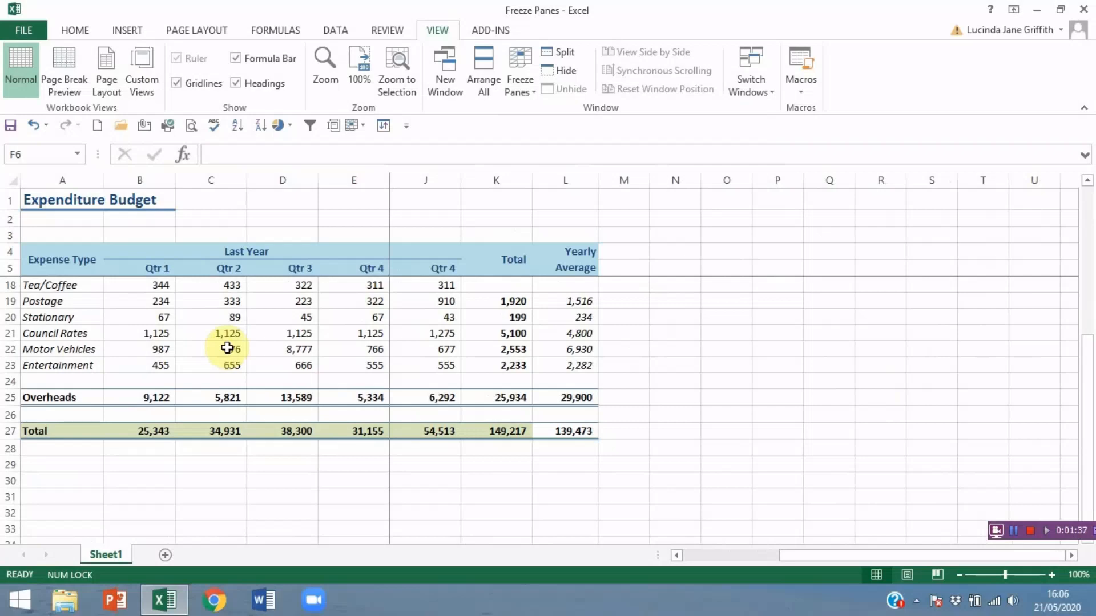
left_click(1030, 531)
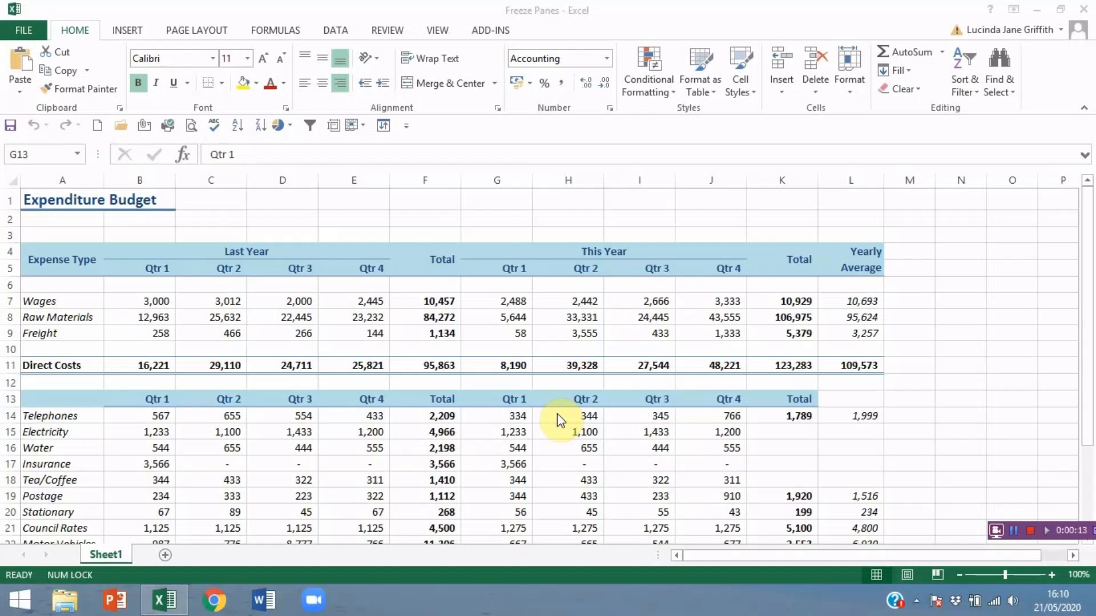
Split the Expenditure Budget window into four panes at cell G12.
left_click(476, 383)
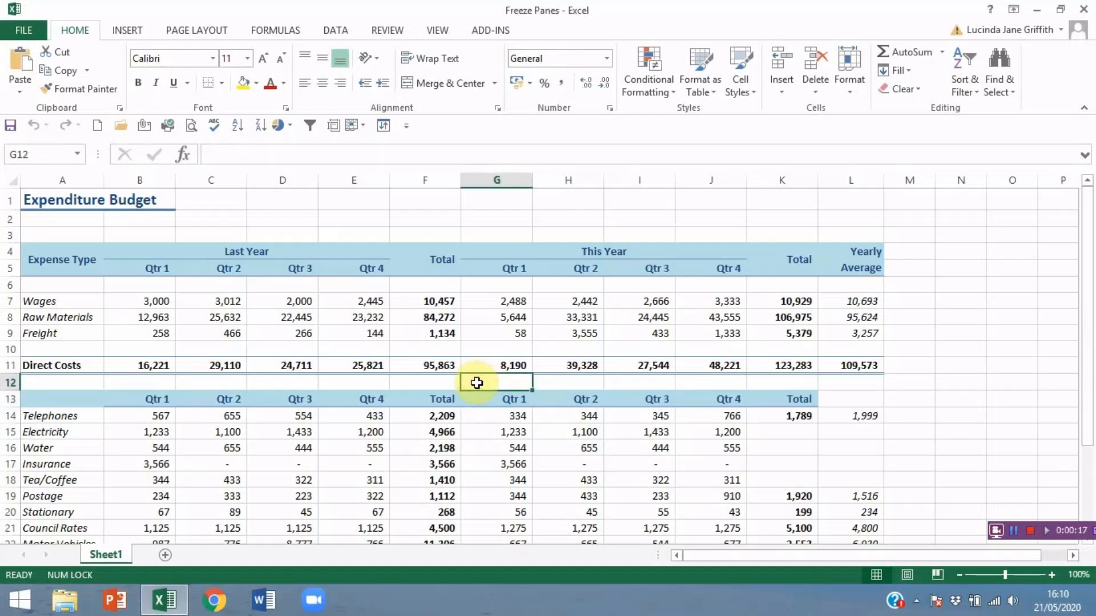
key("alt")
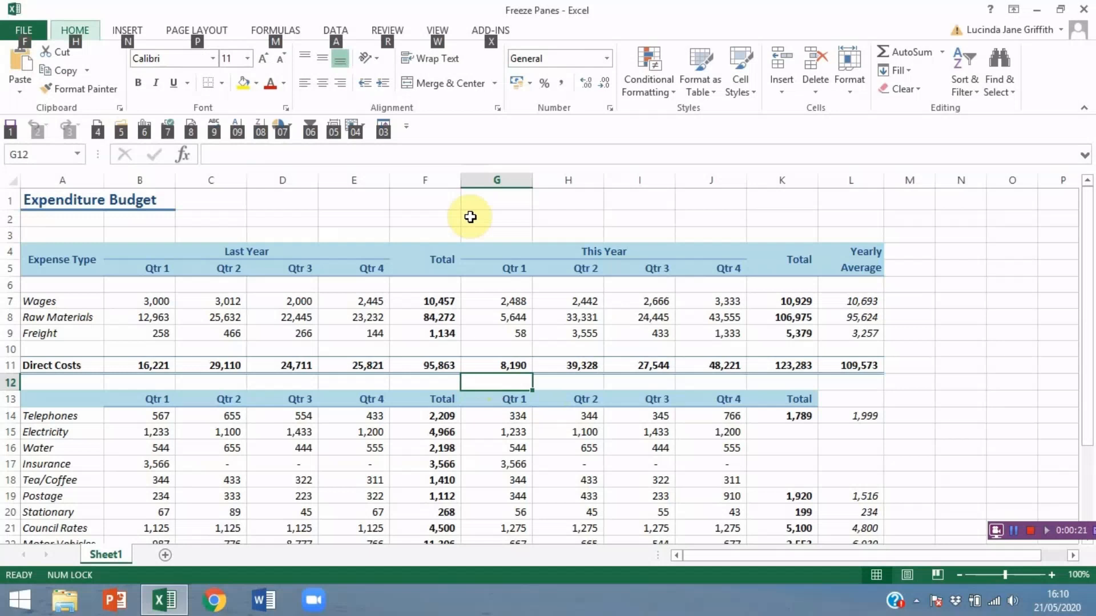
key("w")
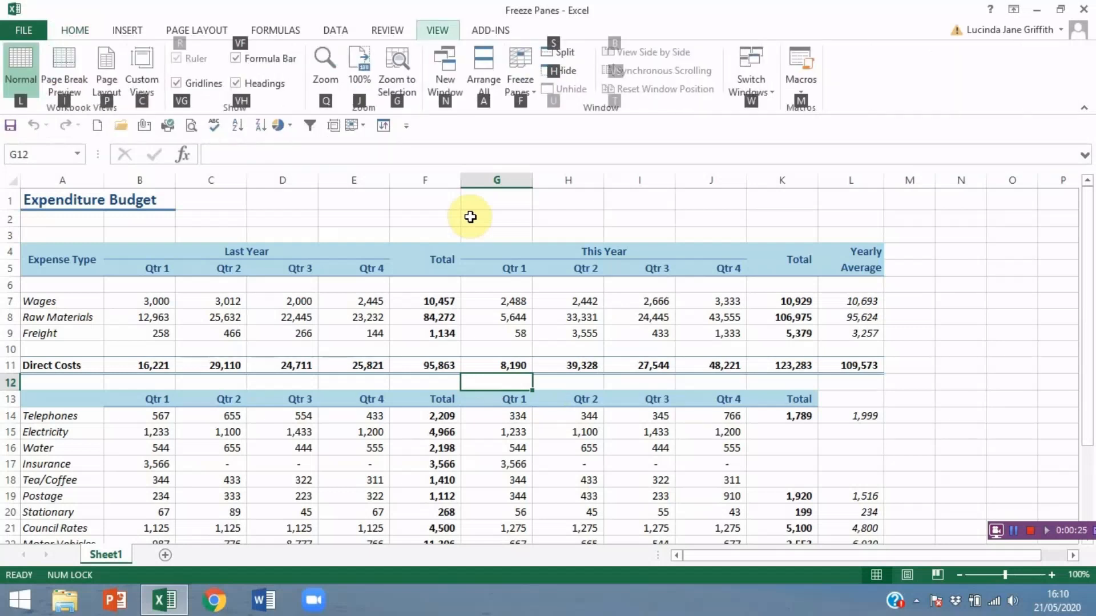
key("s")
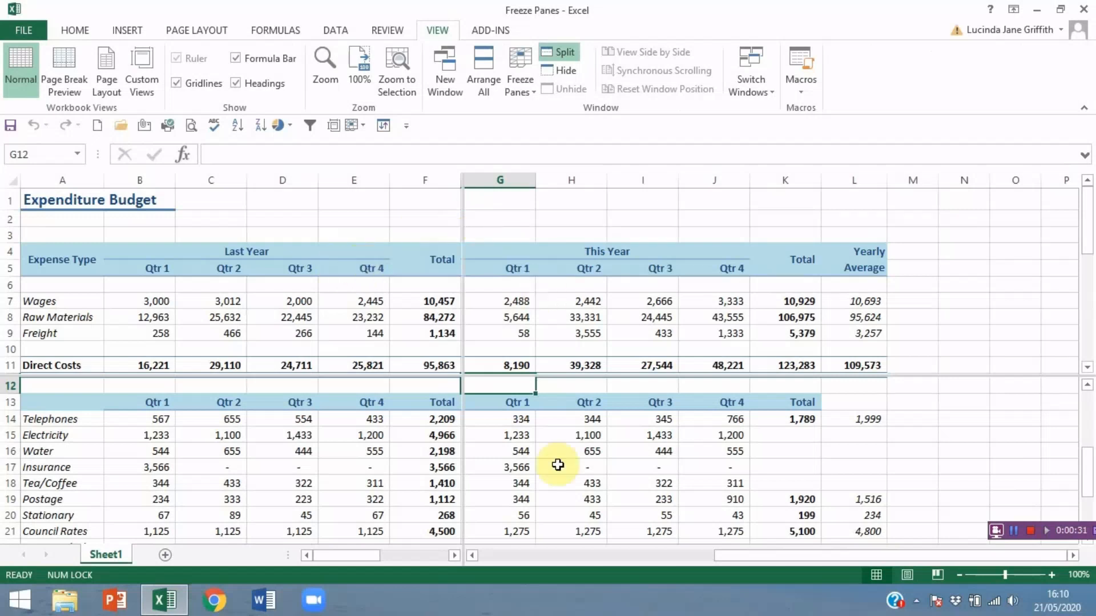
Move the vertical split line to the edge of column E and bring the Yearly Average column and the total rows into view.
left_click_drag(462, 289, 394, 297)
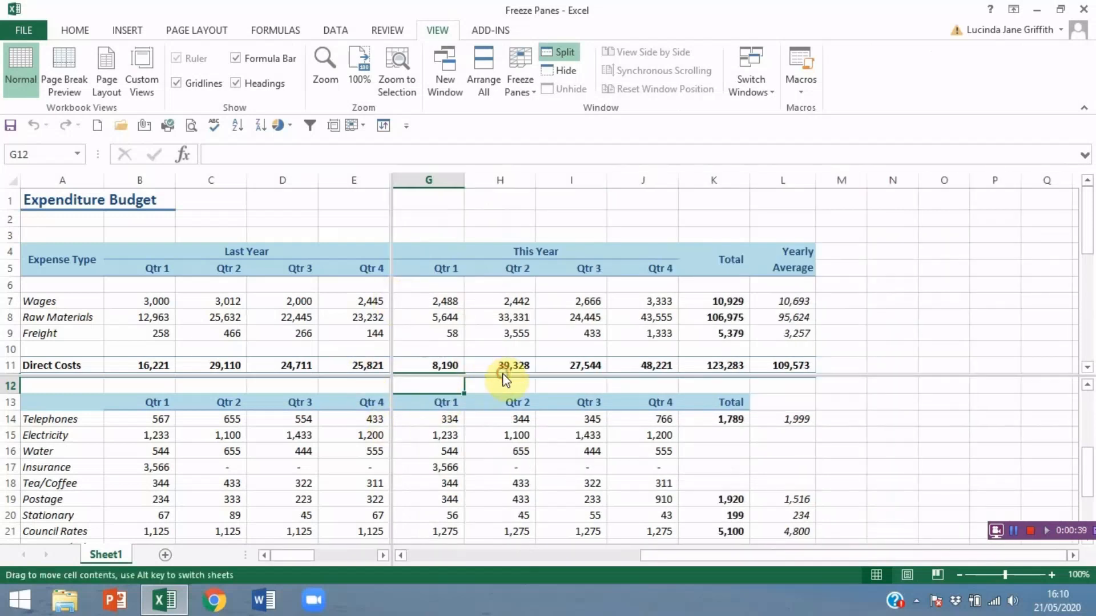
mouse_move(502, 376)
left_mouse_down()
mouse_move(497, 442)
mouse_move(498, 376)
left_mouse_up()
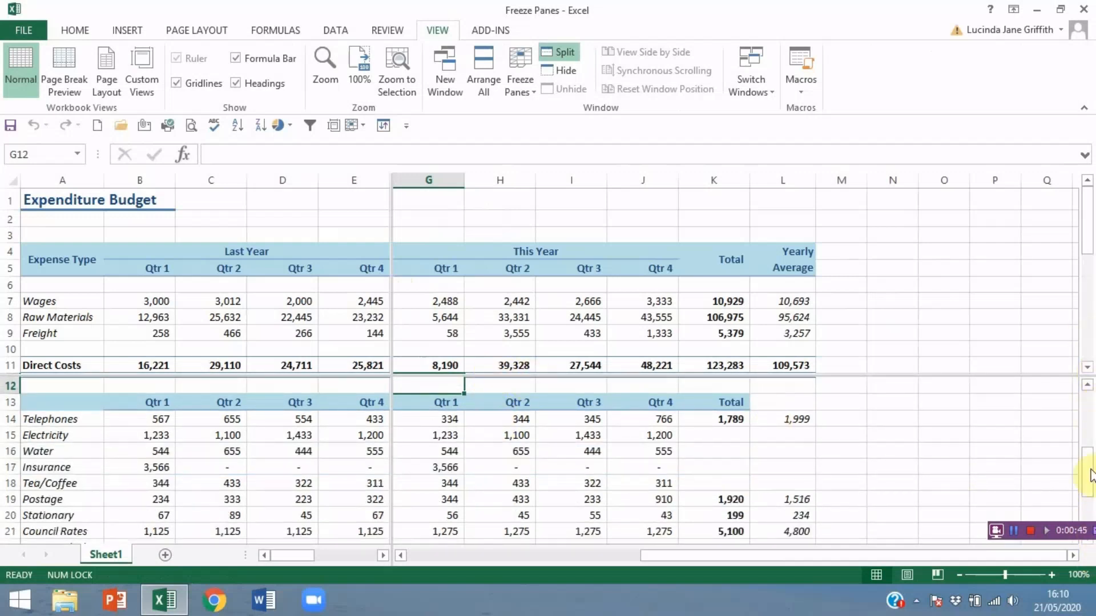
left_click(1073, 555)
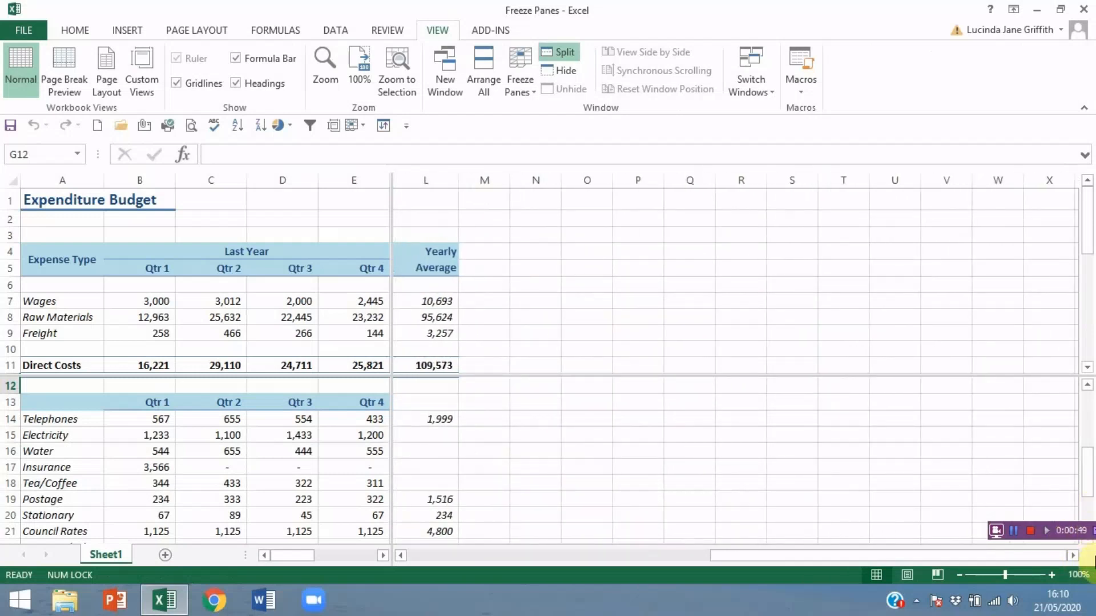
left_click(1090, 545)
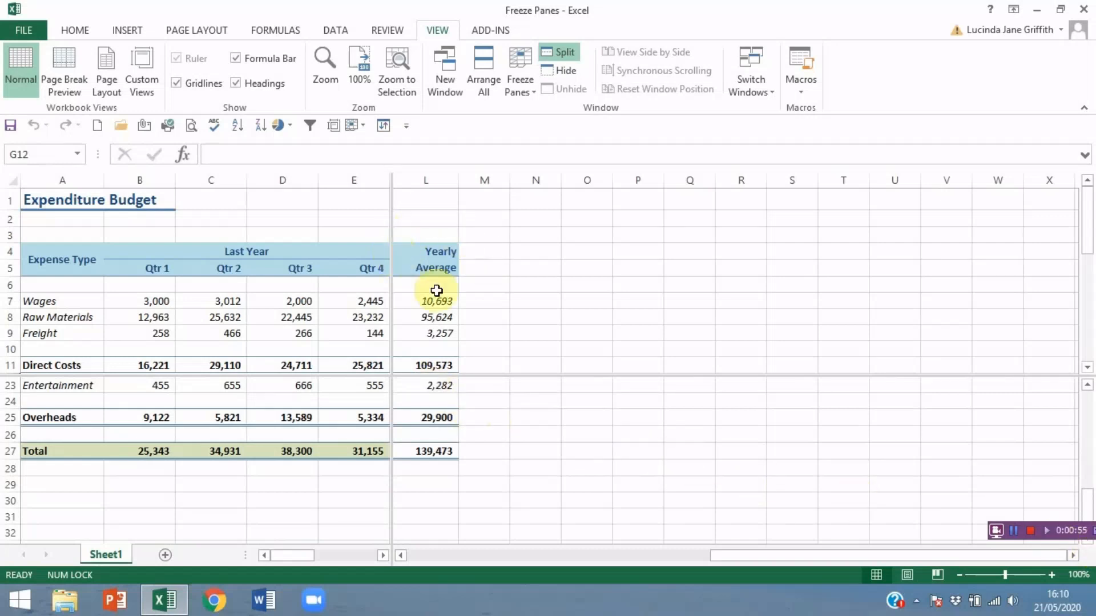
Remove the horizontal and vertical splits from the Expenditure Budget sheet.
double_click(522, 374)
scroll(522, 375, "down", 2)
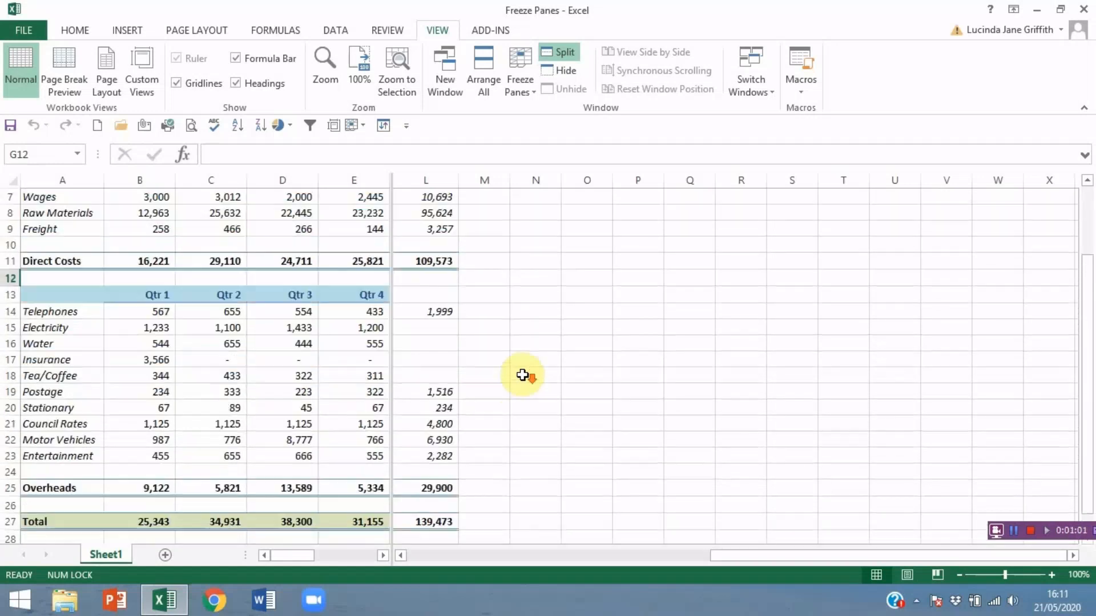
scroll(514, 371, "up", 2)
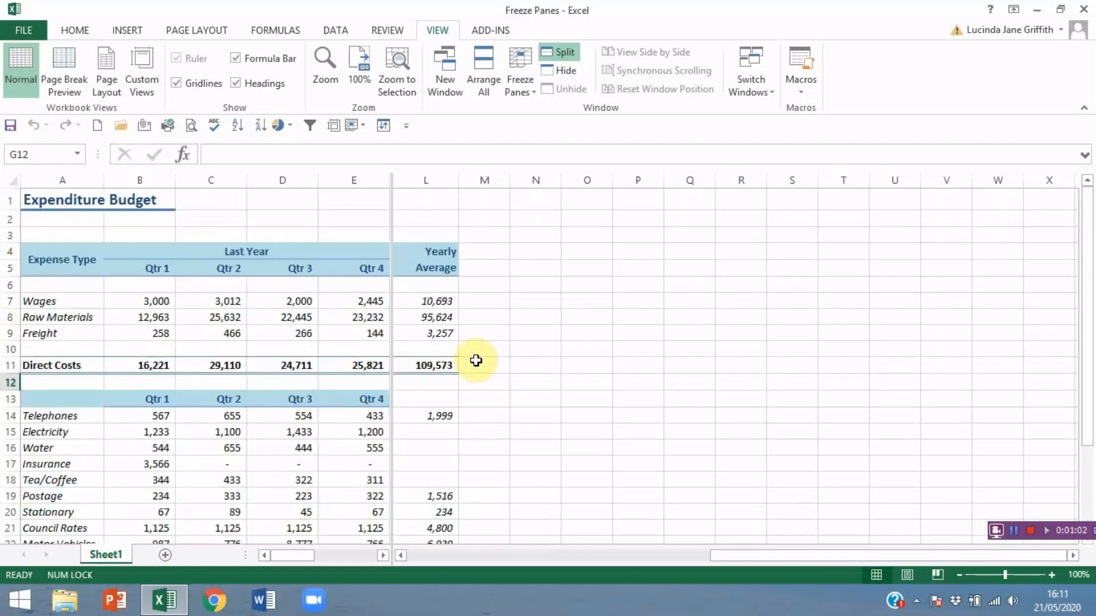
double_click(391, 338)
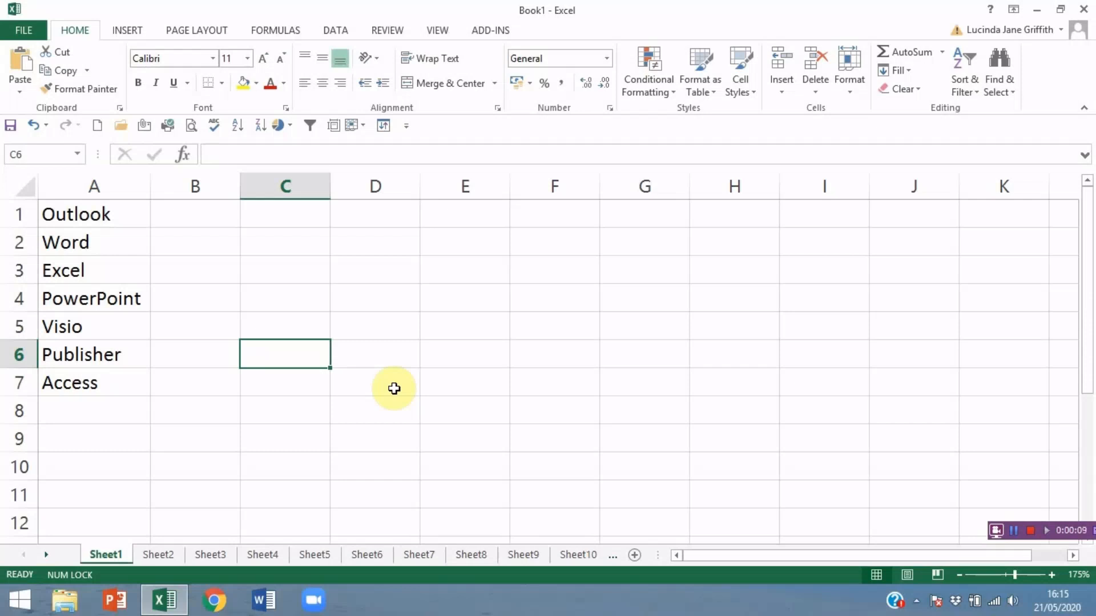
Import the application names in Sheet1 cells A1:A7 as a new custom list through the advanced Excel options.
left_click(228, 269)
left_click_drag(104, 216, 105, 371)
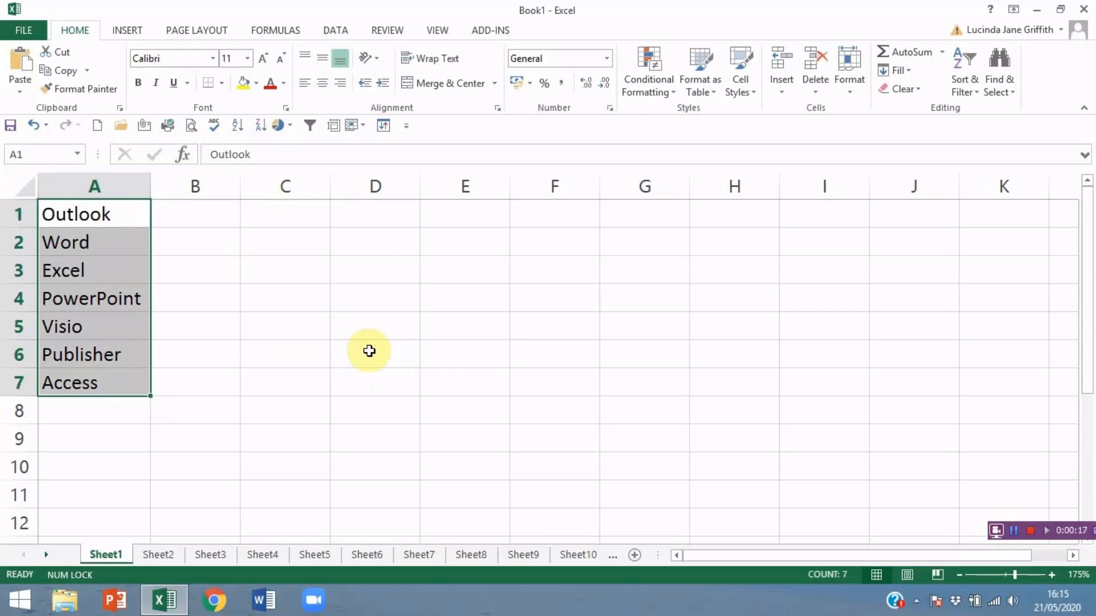
left_click(24, 30)
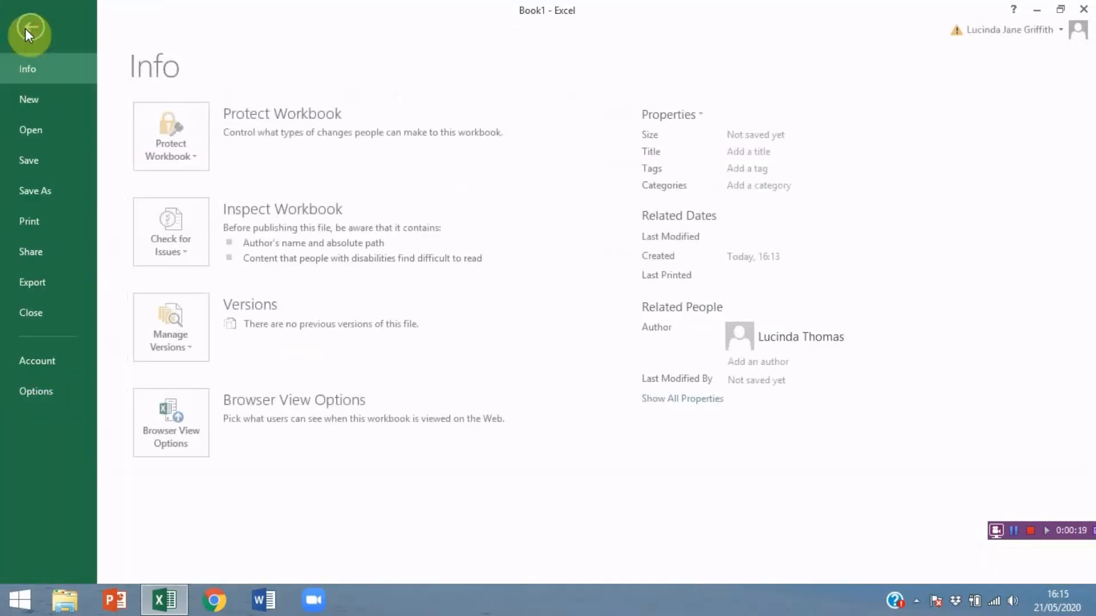
left_click(23, 394)
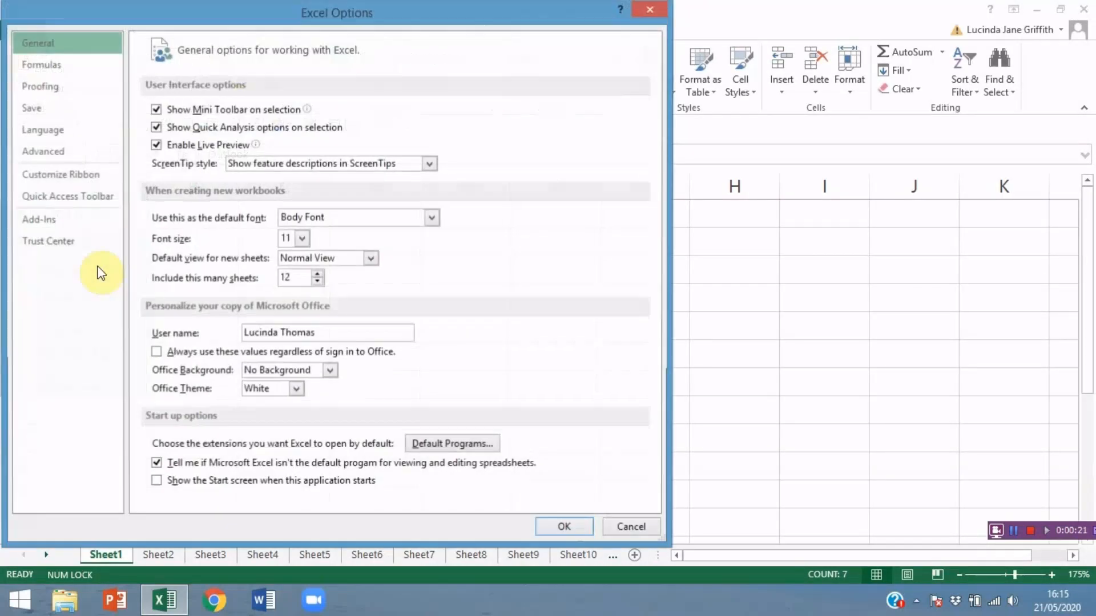
left_click(44, 151)
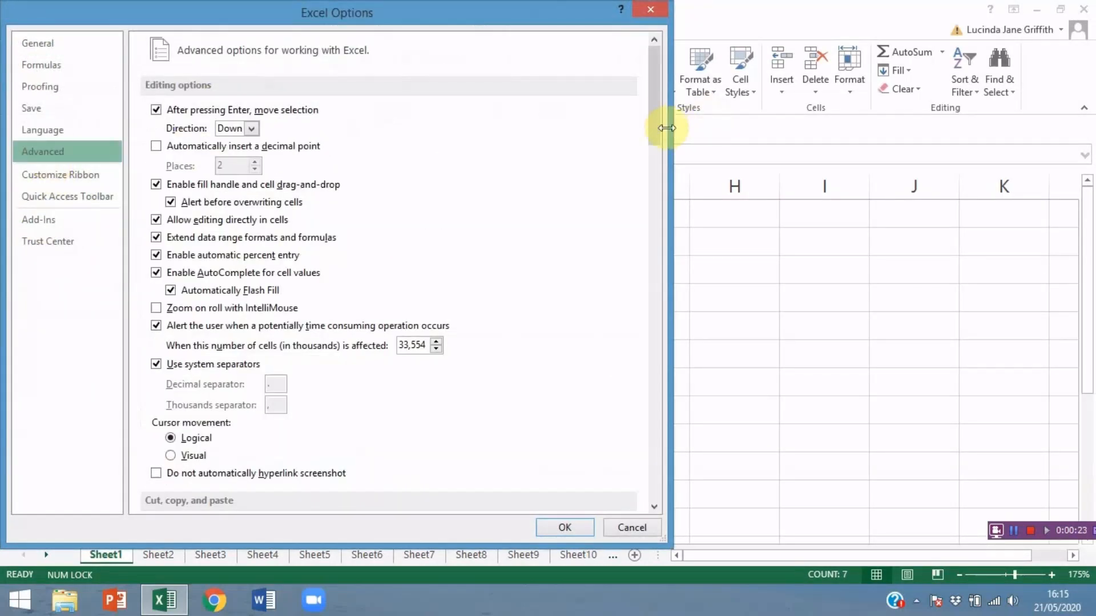
left_click_drag(651, 118, 651, 494)
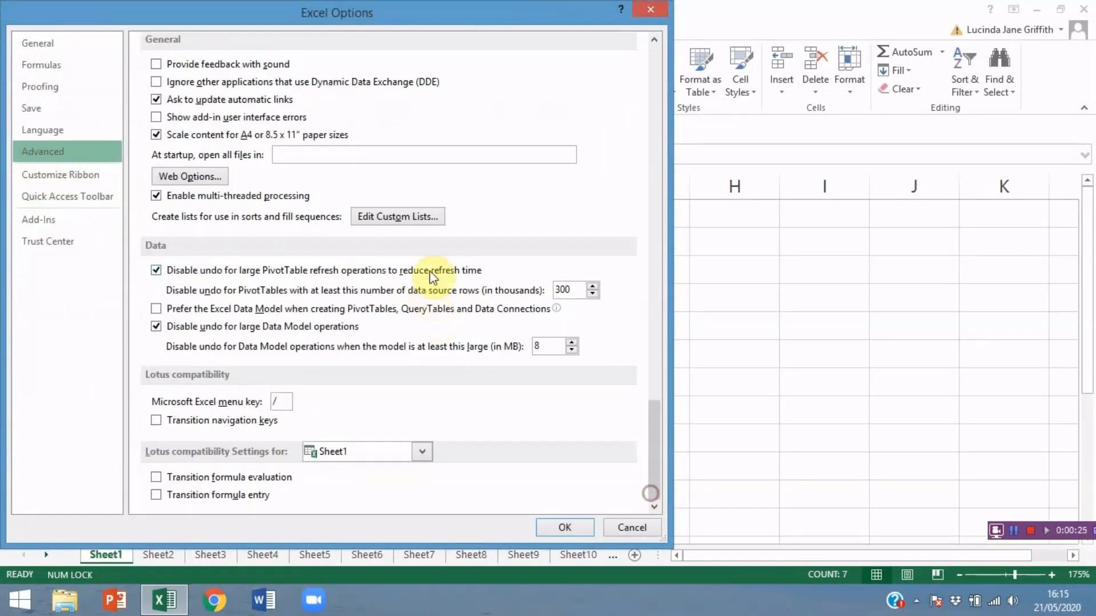
left_click(403, 217)
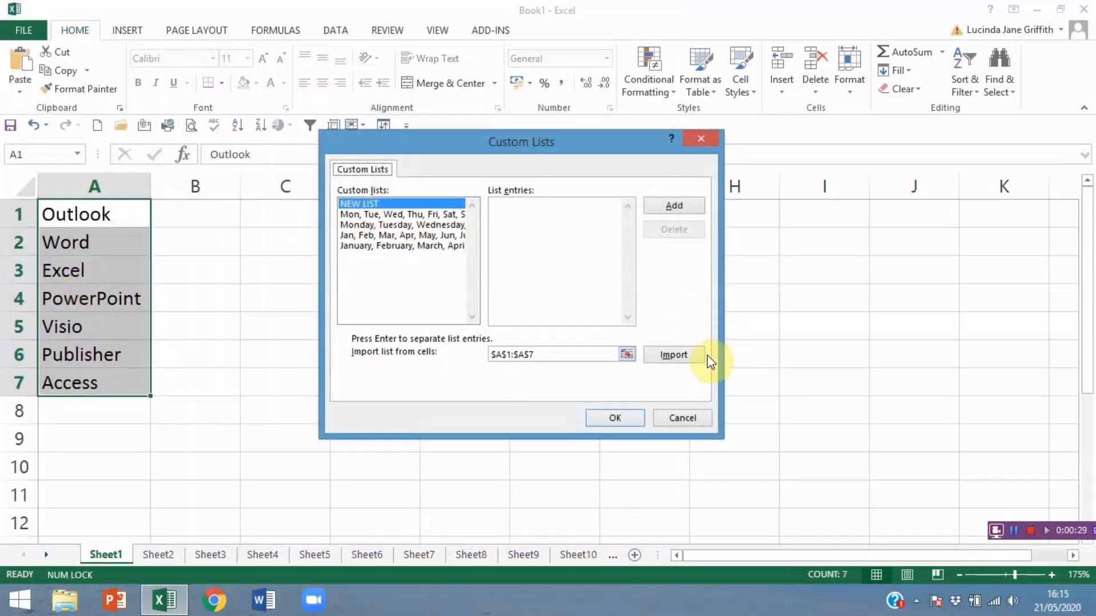
left_click(683, 355)
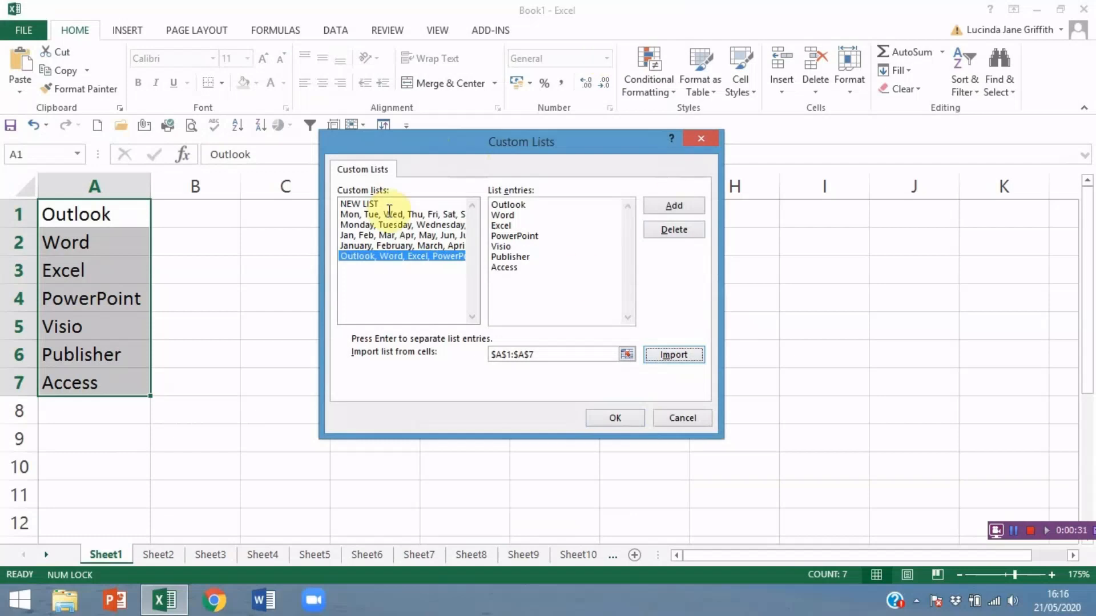
left_click(593, 418)
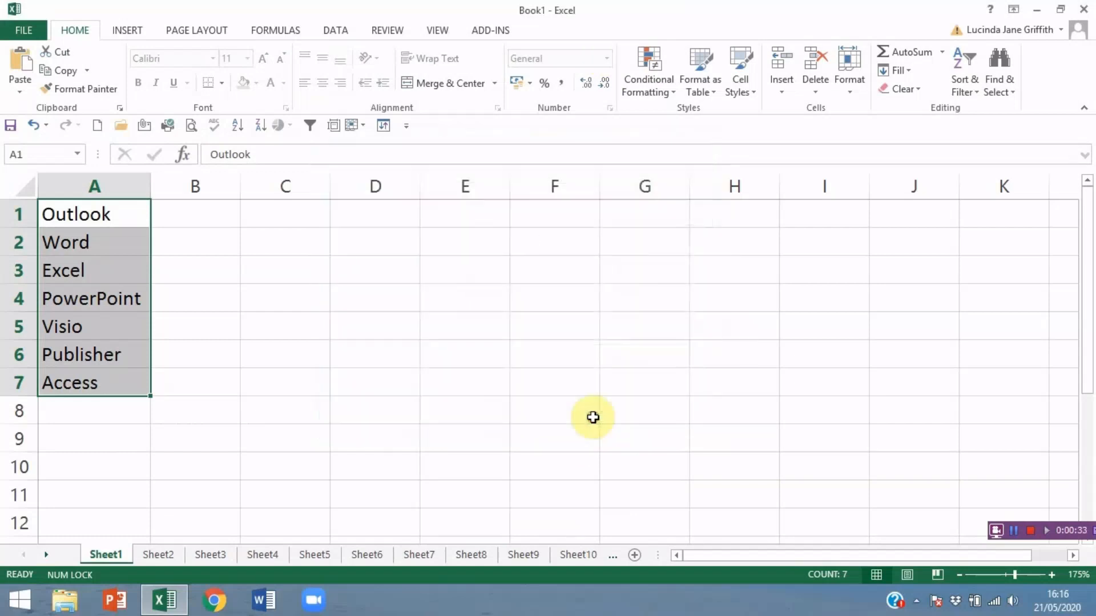
left_click(561, 526)
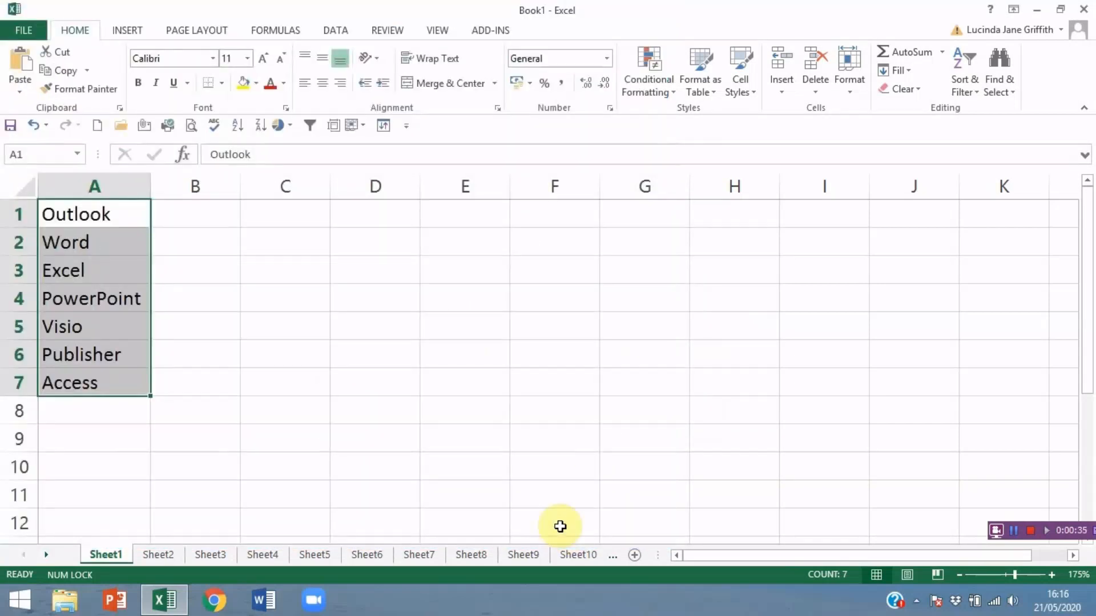
Enter Outlook in cell A1 of Sheet2.
left_click(166, 555)
scroll(352, 394, "up", 5)
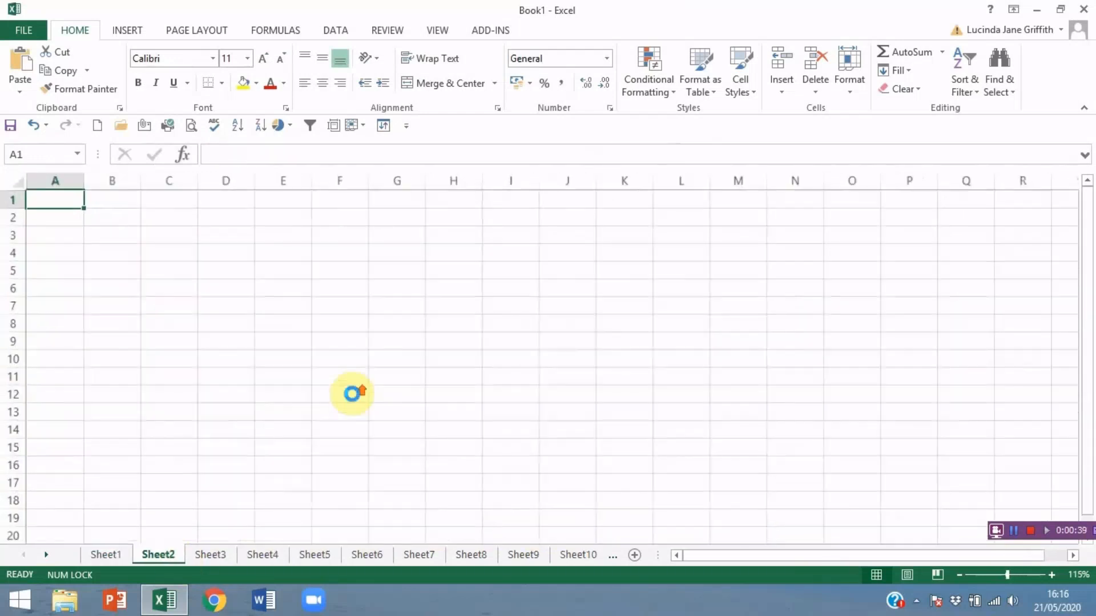
scroll(352, 393, "up", 2)
type("O")
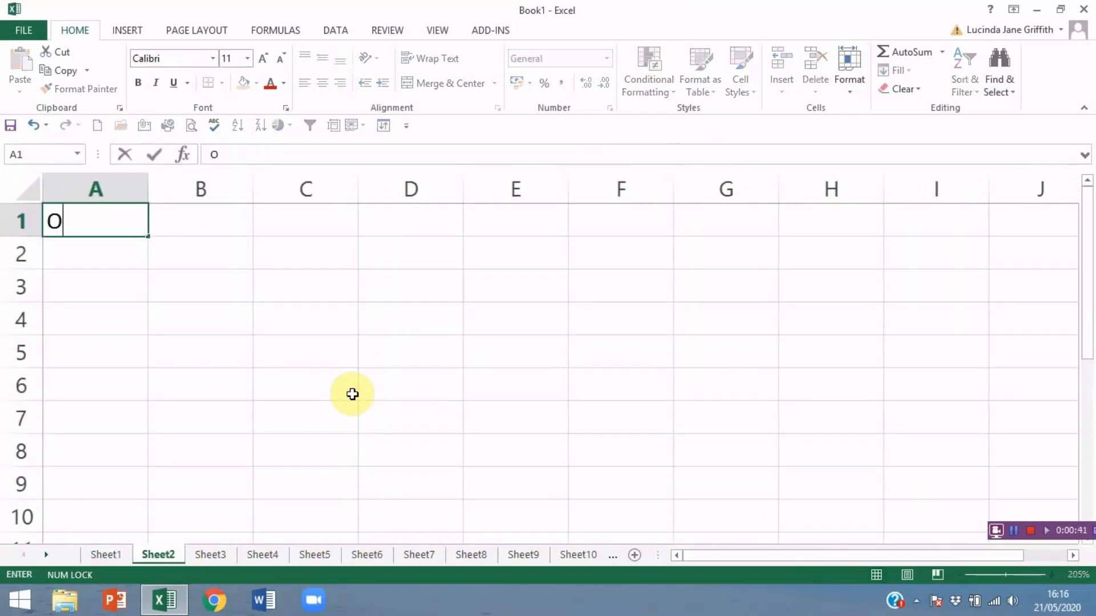
type("utlook")
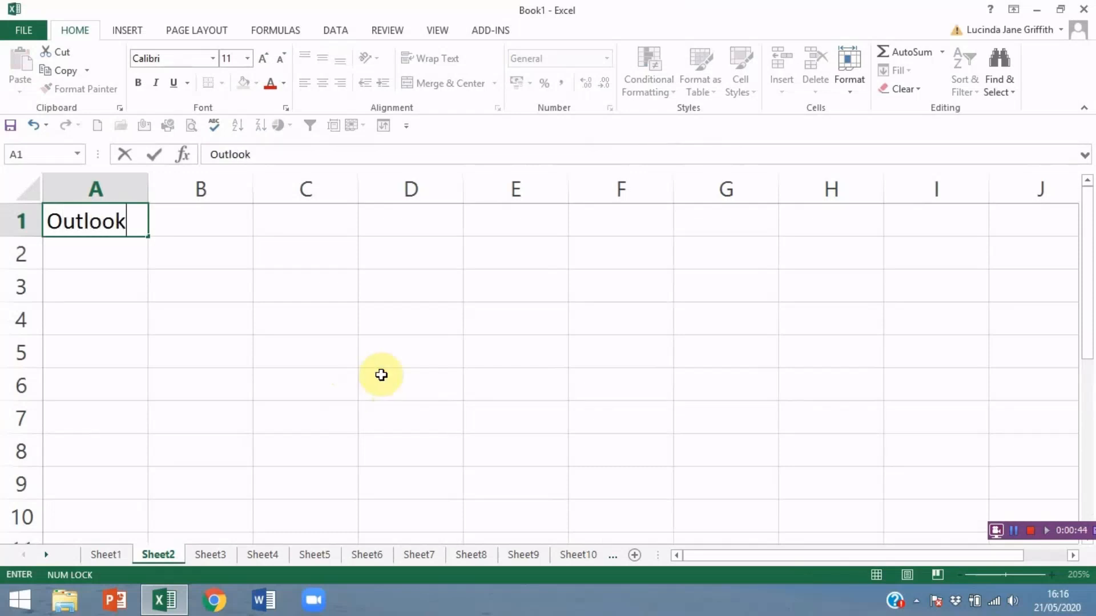
left_click(173, 237)
left_click(130, 226)
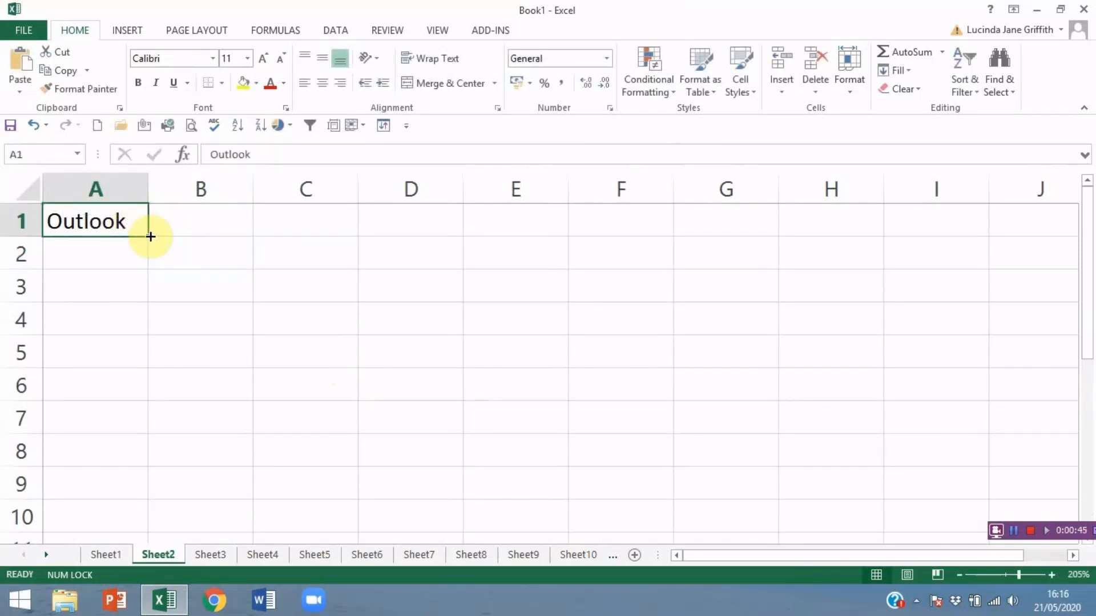
Fill the custom list from A1 down to A6 and across row 1 to about column E.
left_click_drag(148, 235, 104, 393)
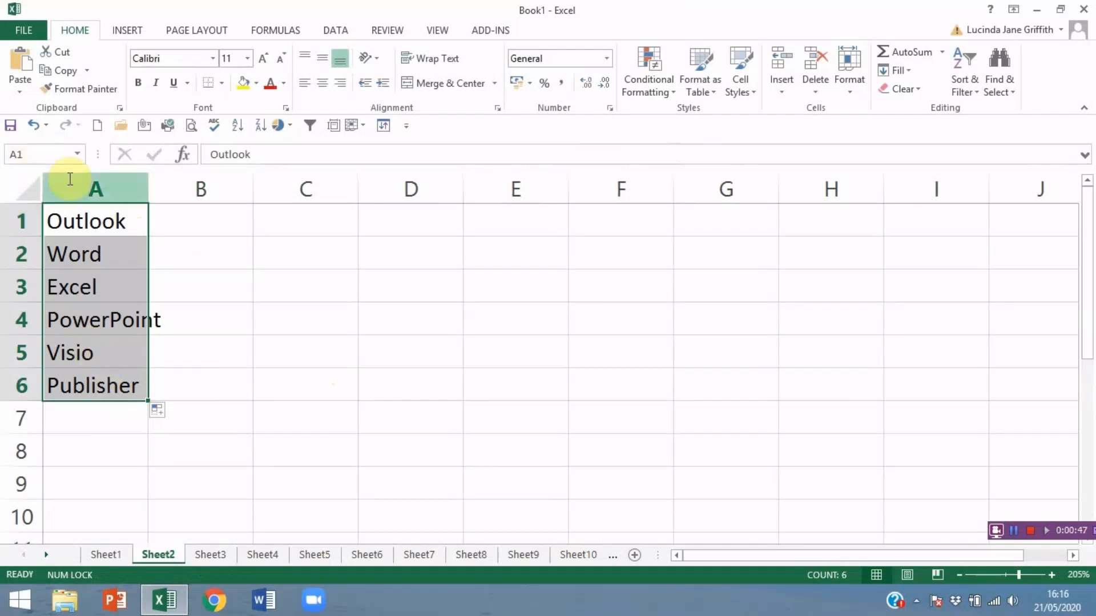
left_click(82, 206)
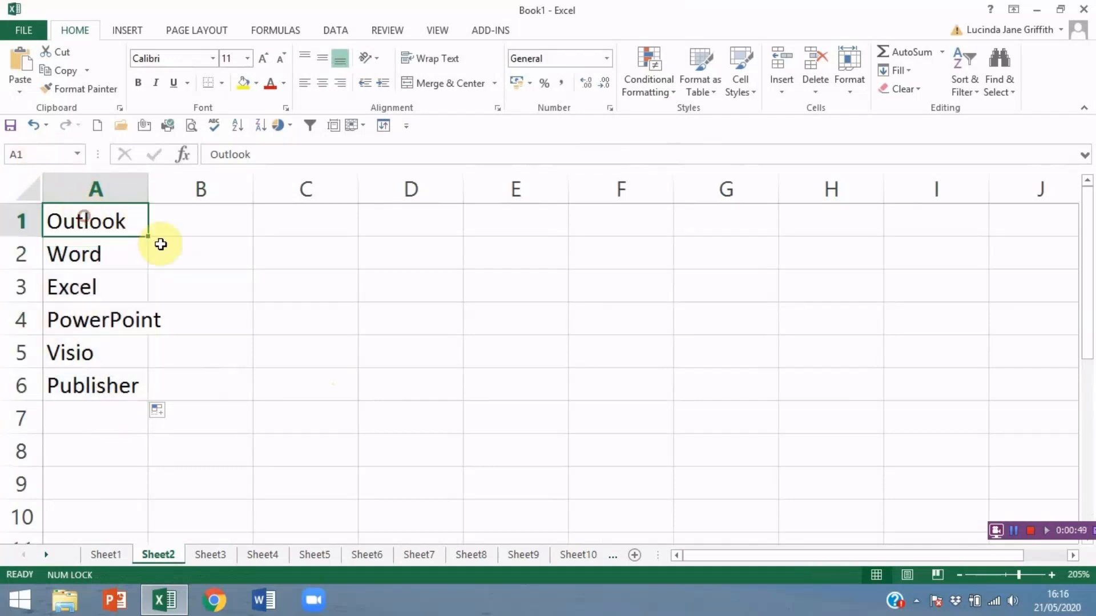
left_click_drag(147, 235, 476, 257)
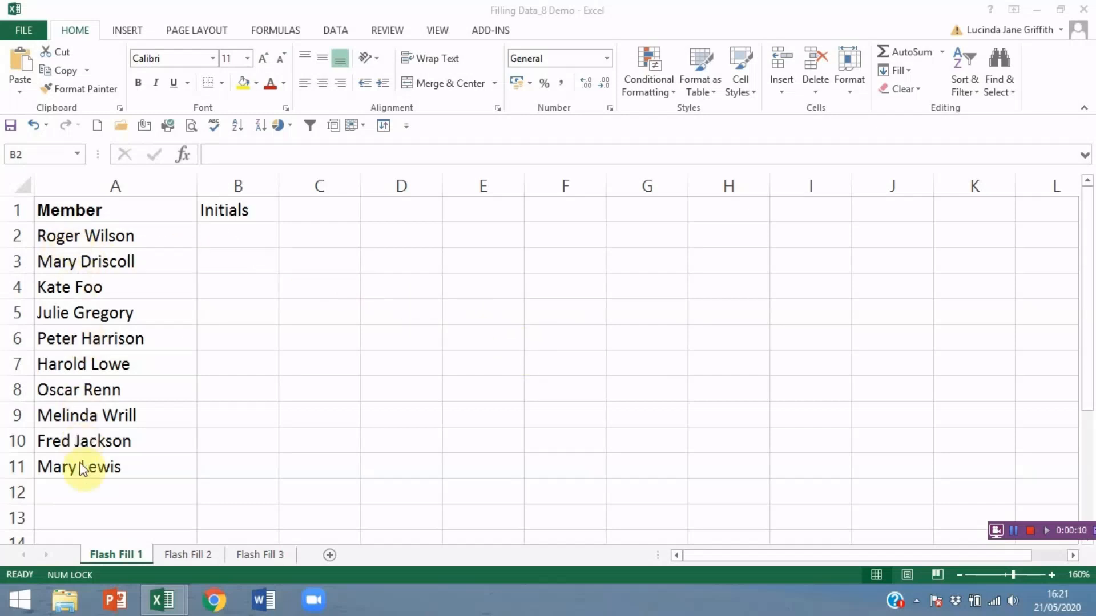
Enter RW in cell B2 of the Flash Fill 1 sheet and Flash Fill the Initials column from B3.
double_click(238, 237)
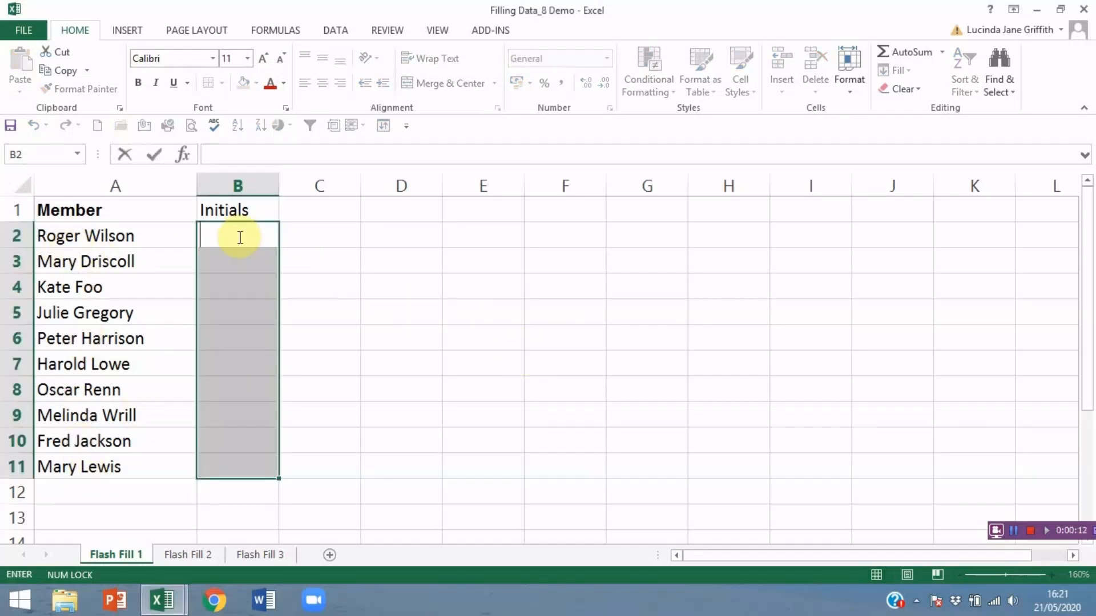
left_click(247, 251)
left_click(249, 229)
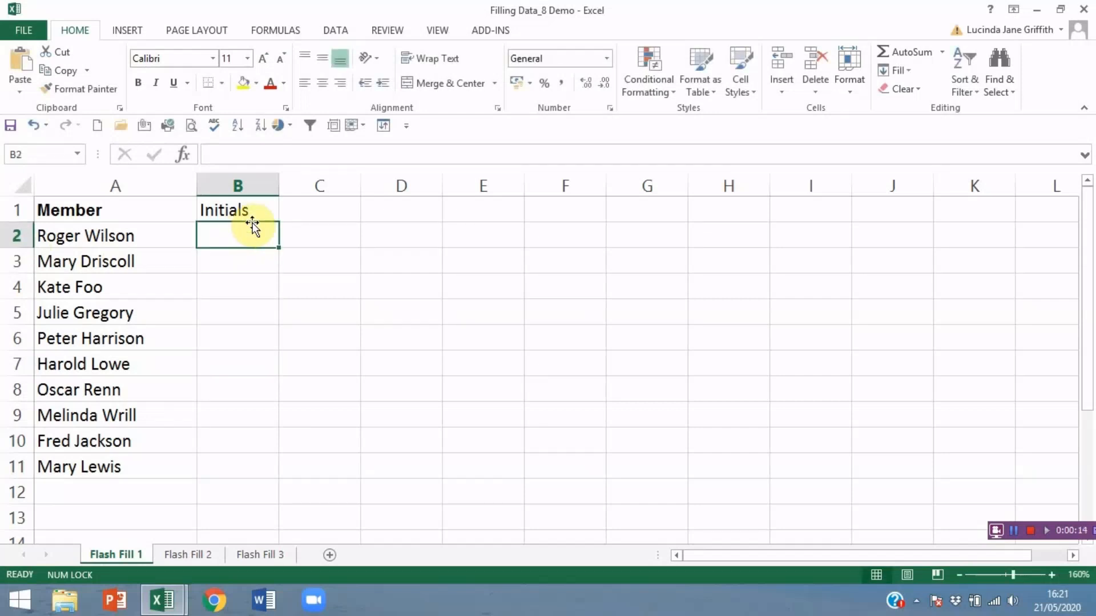
type("RW")
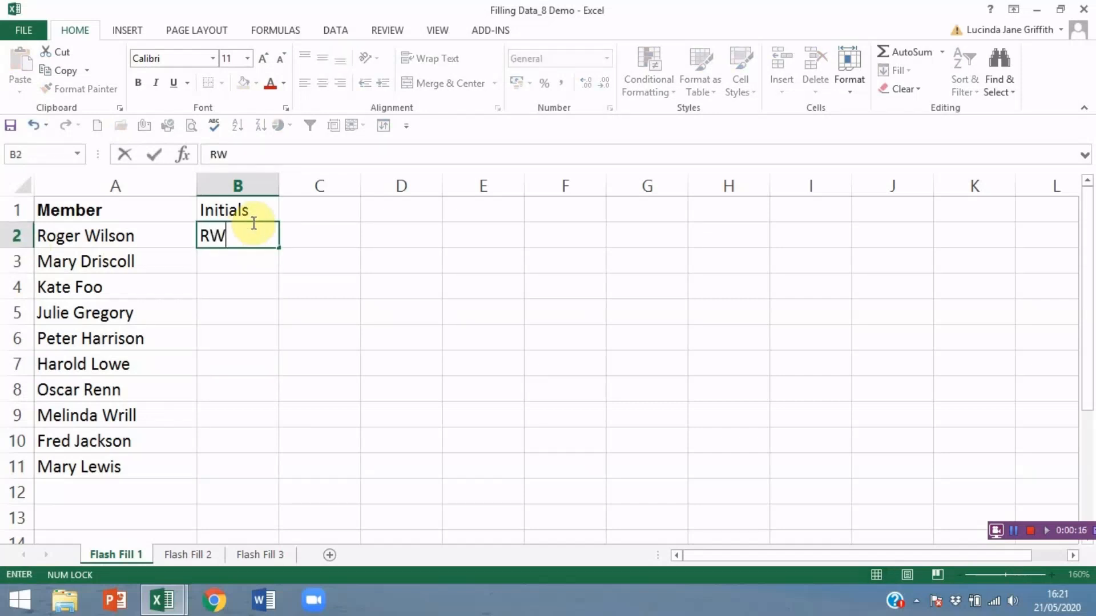
left_click(236, 263)
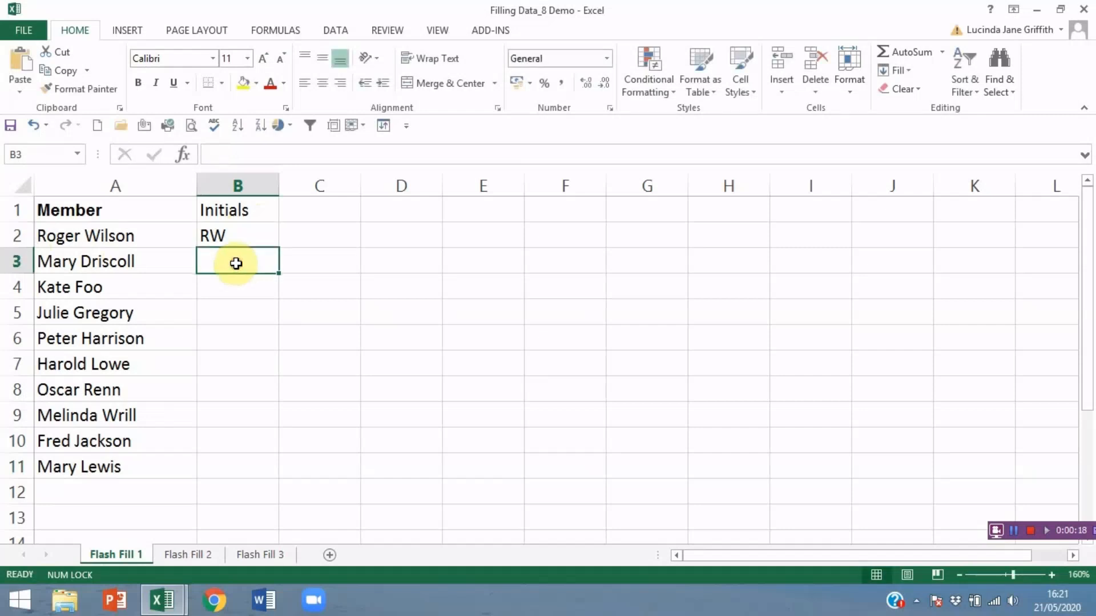
left_click(905, 70)
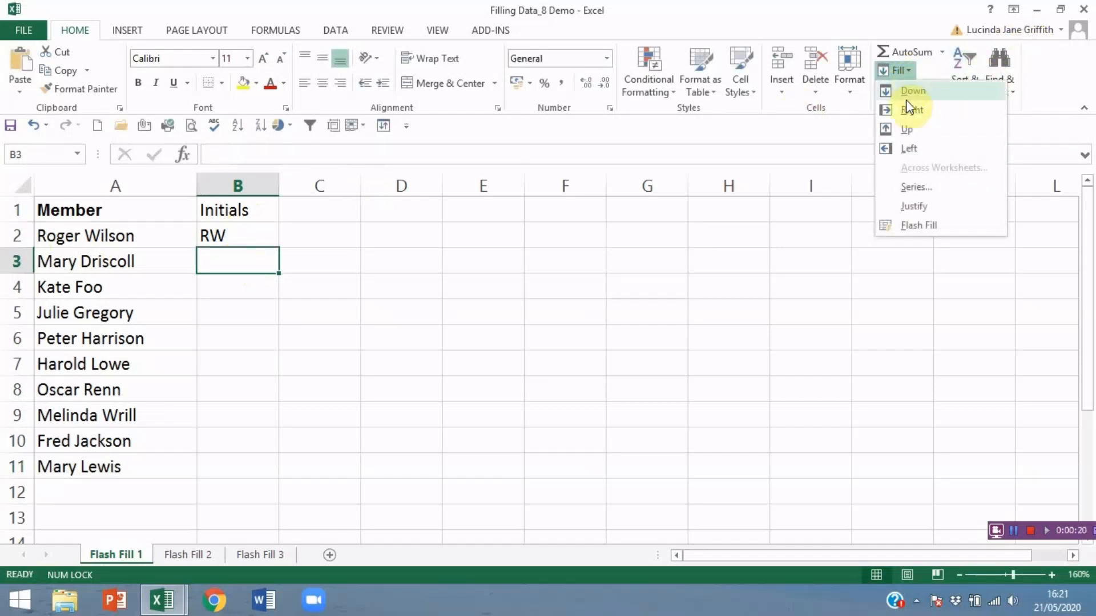
left_click(908, 224)
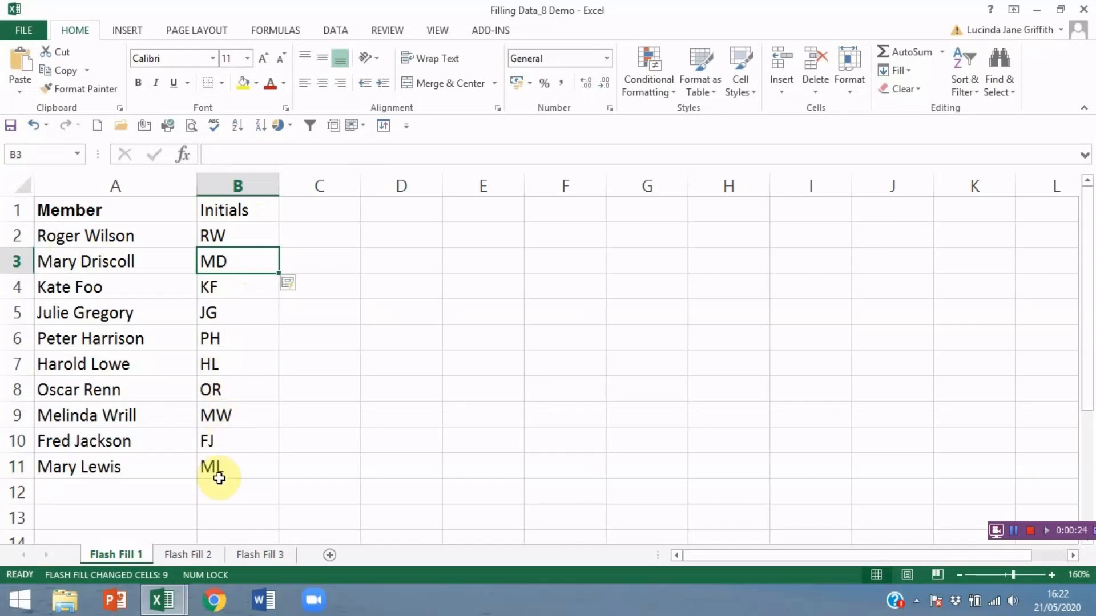
Enter Brighton in cell C2 of the Flash Fill 2 sheet and Flash Fill the City column from C3.
left_click(187, 553)
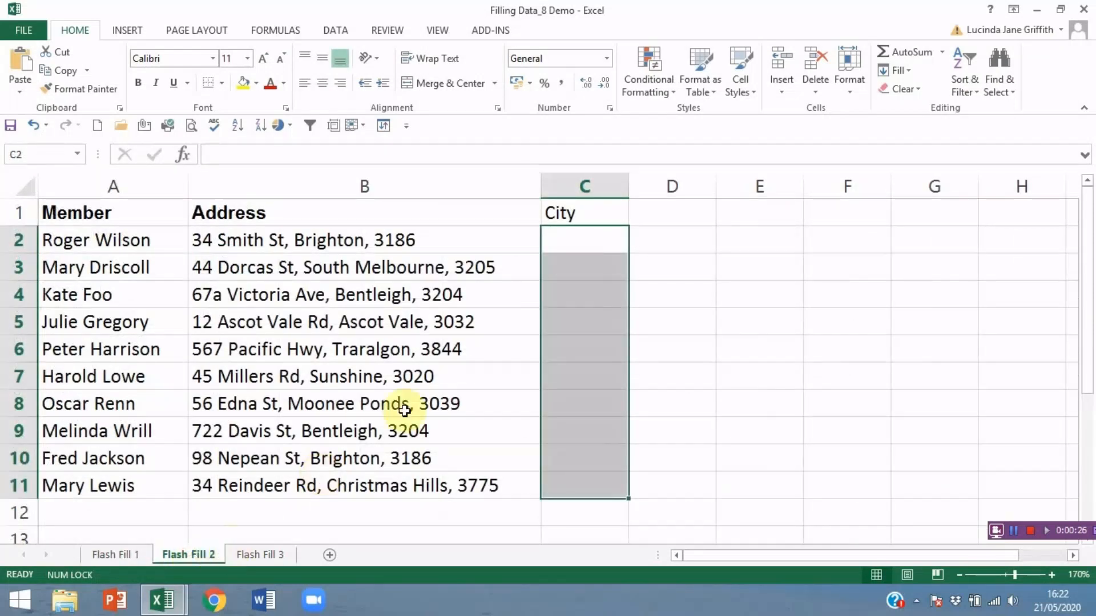
left_click(568, 236)
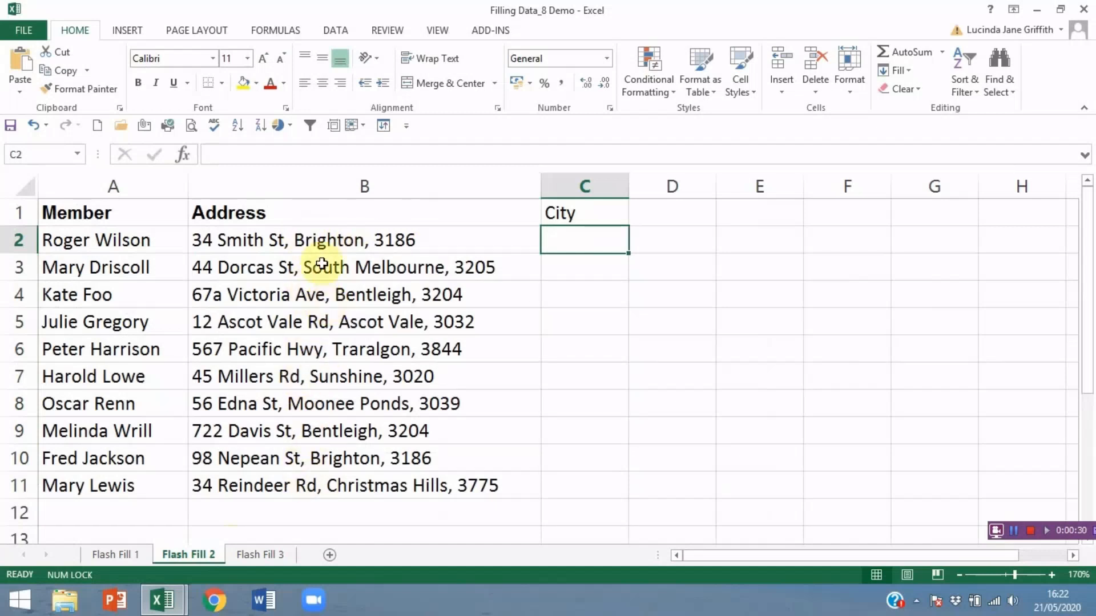
type("Br")
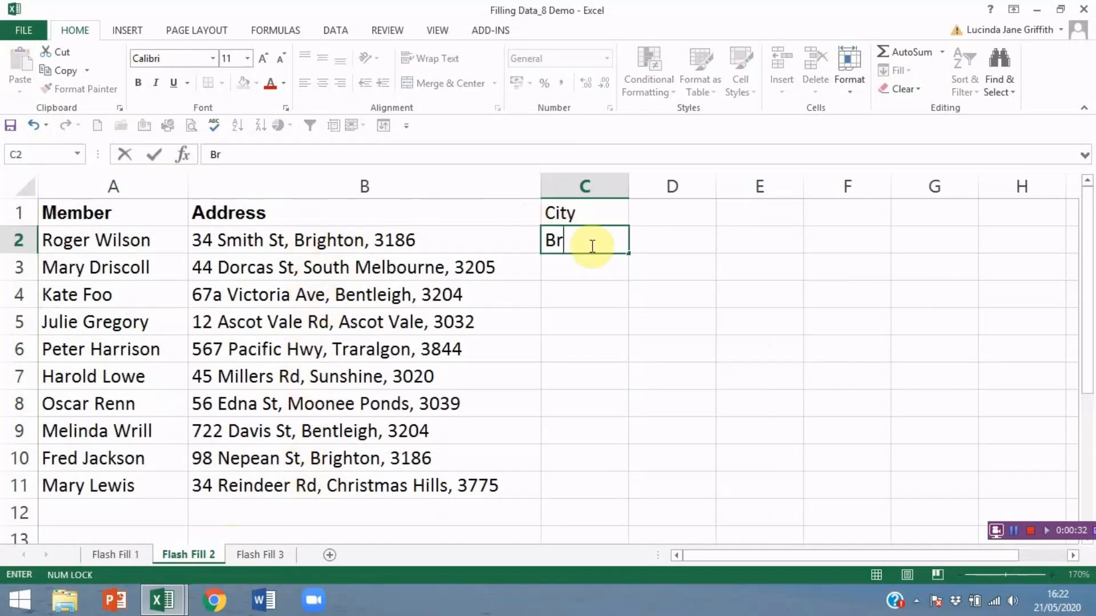
type("ighton")
key("Return")
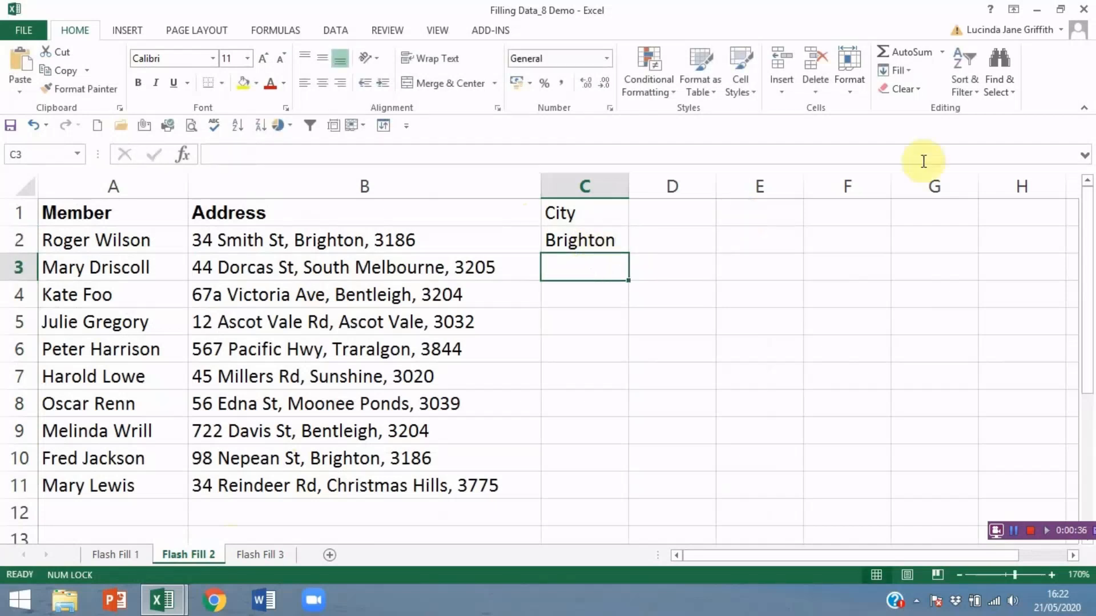
left_click(896, 71)
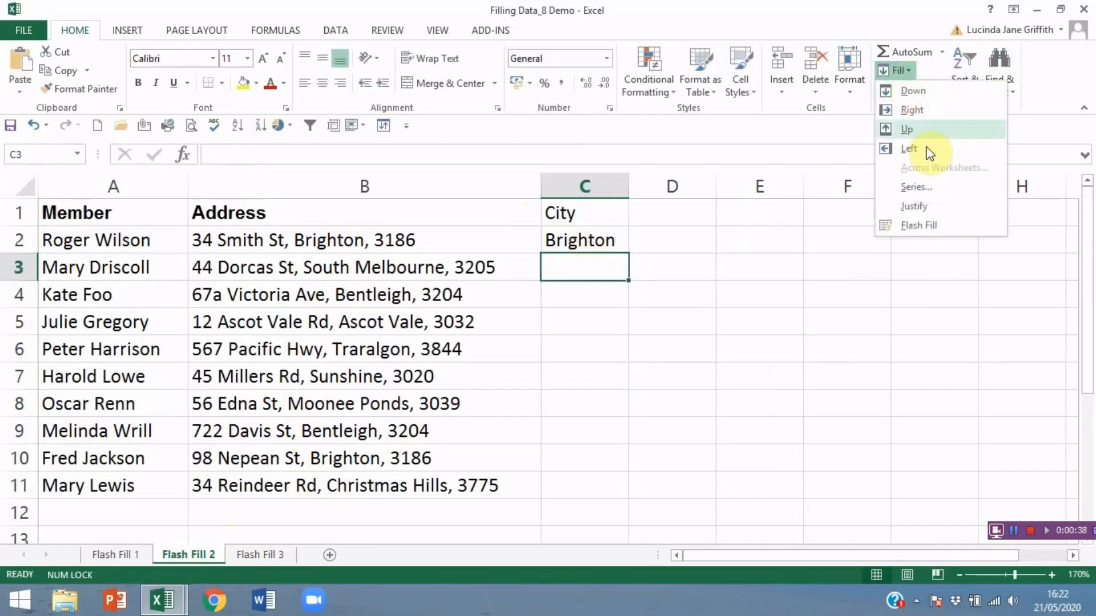
left_click(913, 226)
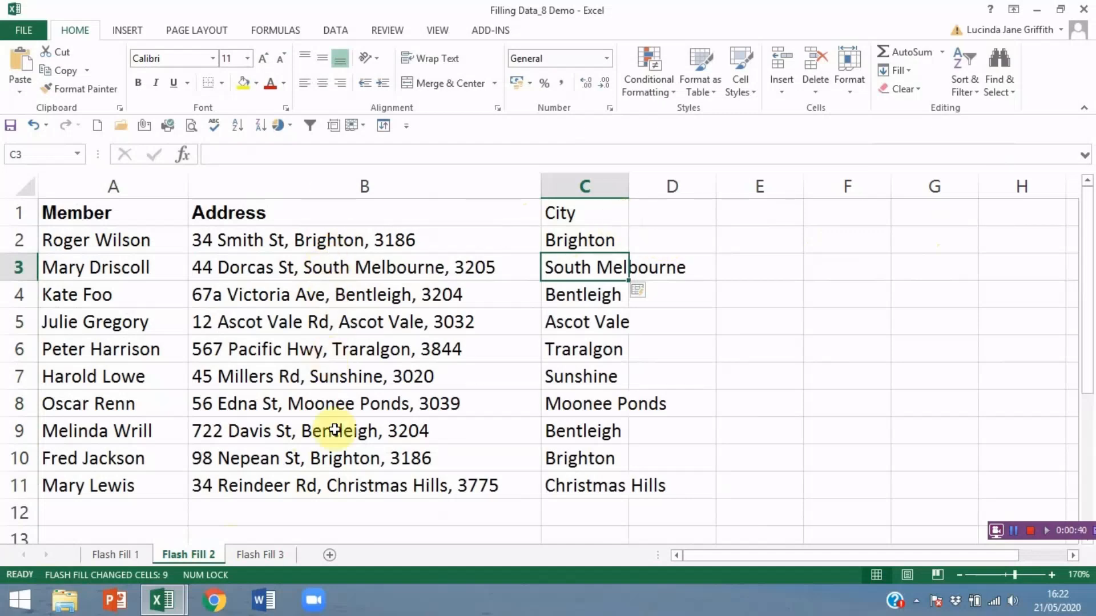
Flash Fill the savings sentences from cell D3 on the Flash Fill 3 sheet, following the example in D2.
left_click(279, 553)
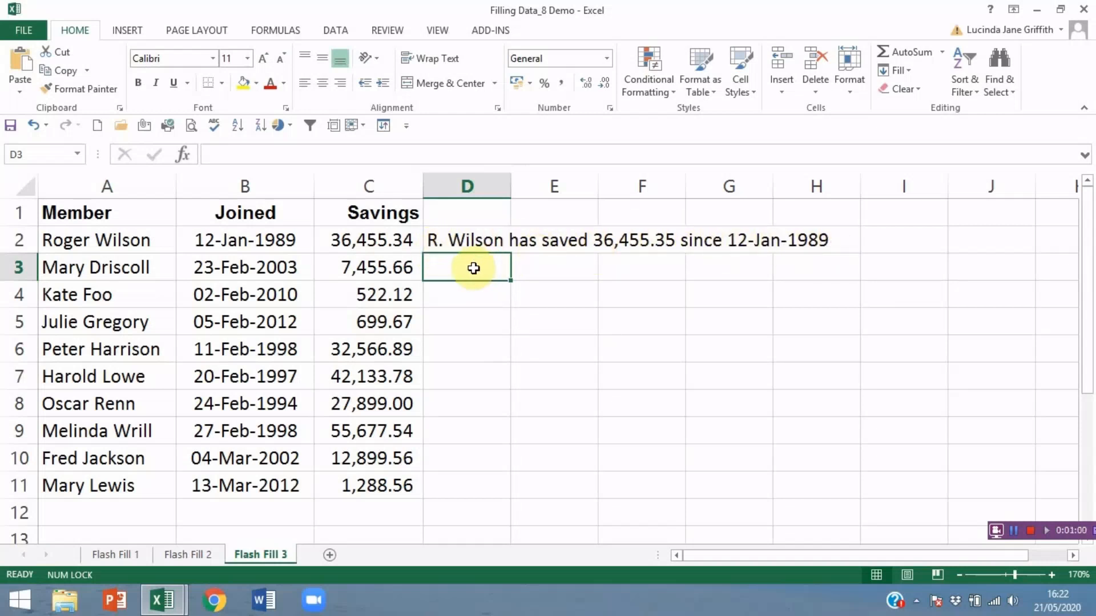
left_click(912, 70)
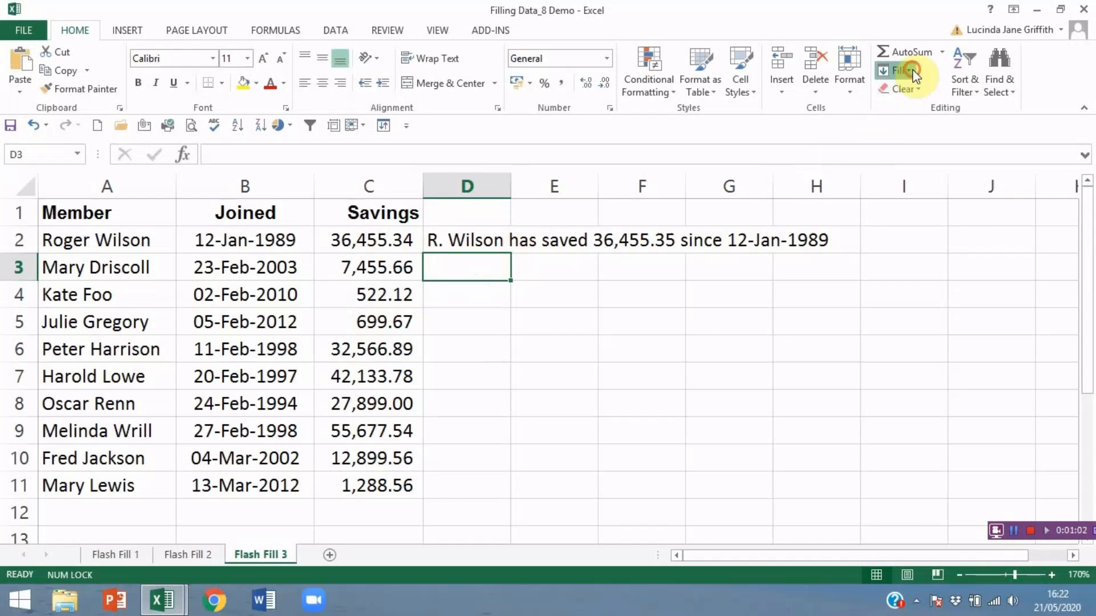
left_click(910, 225)
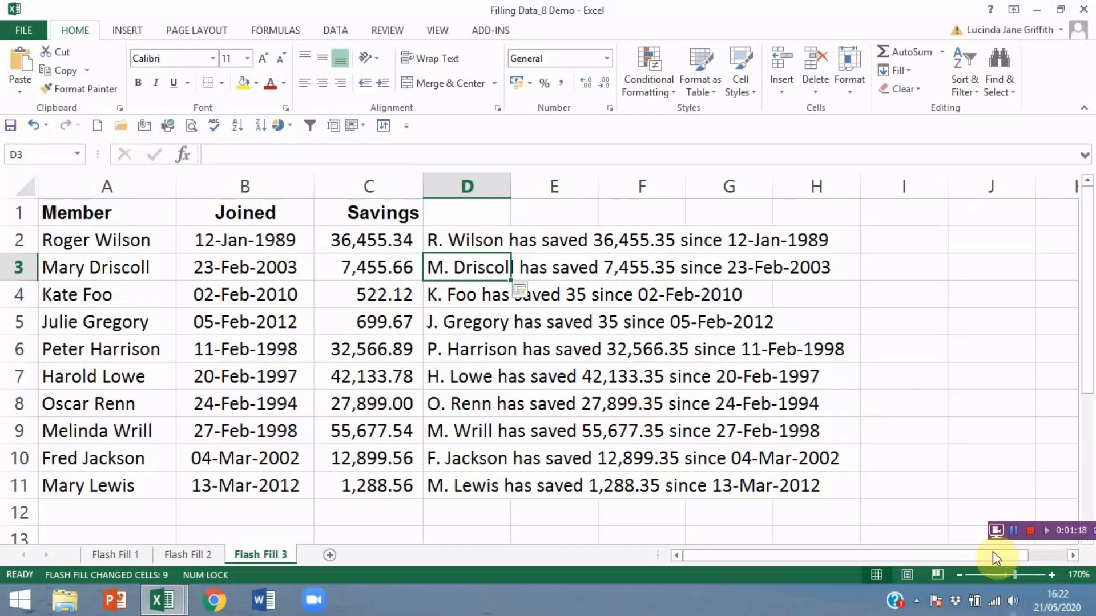
left_click(1027, 532)
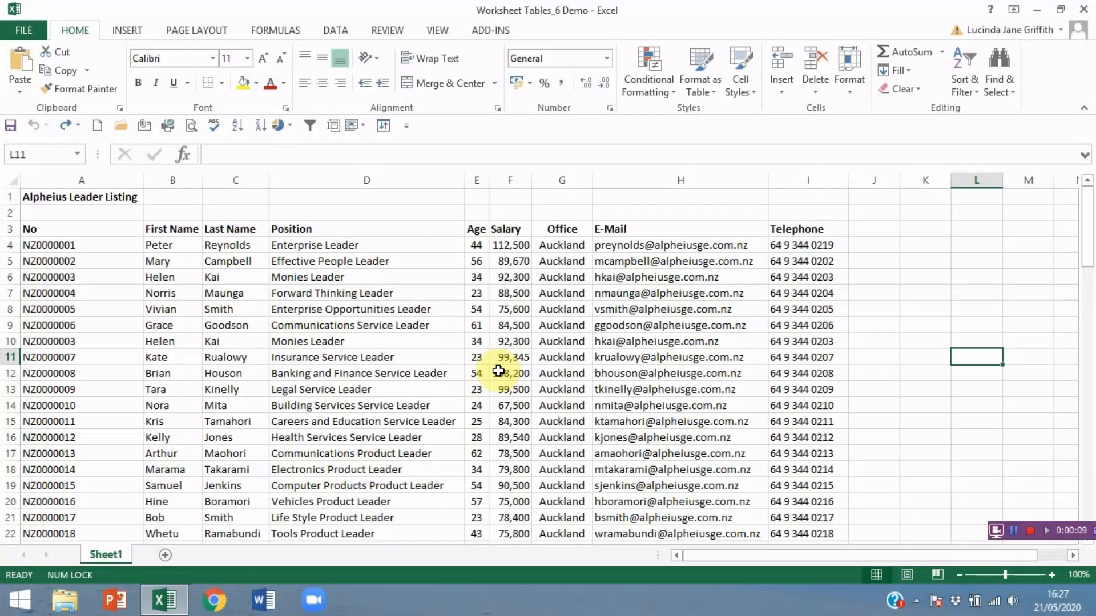
Convert the leader listing in A3:I94 into a table with headers.
left_click(435, 353)
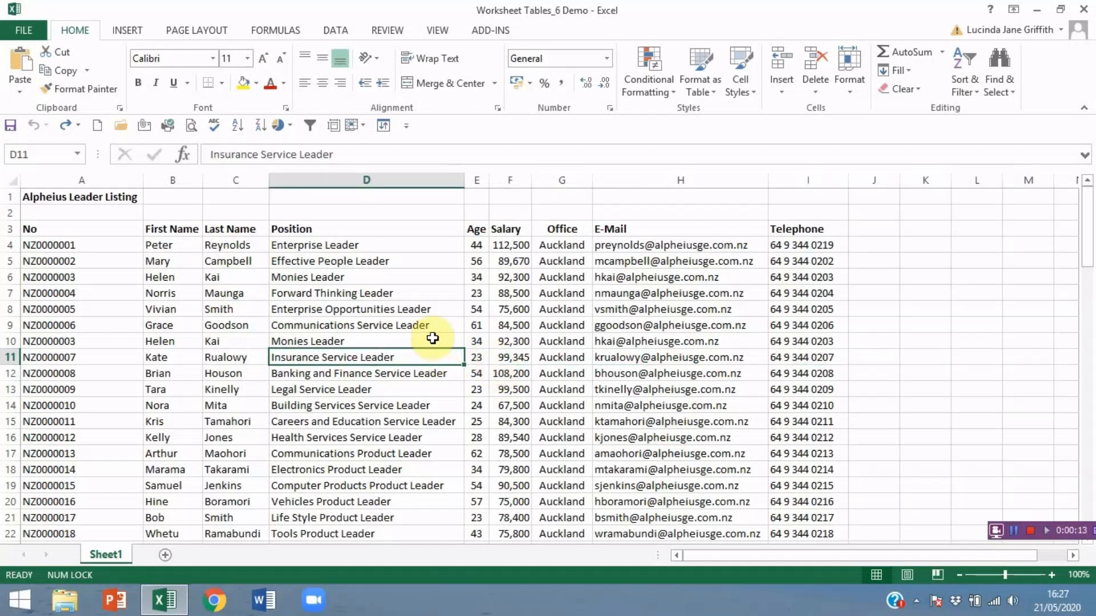
key("ctrl+t")
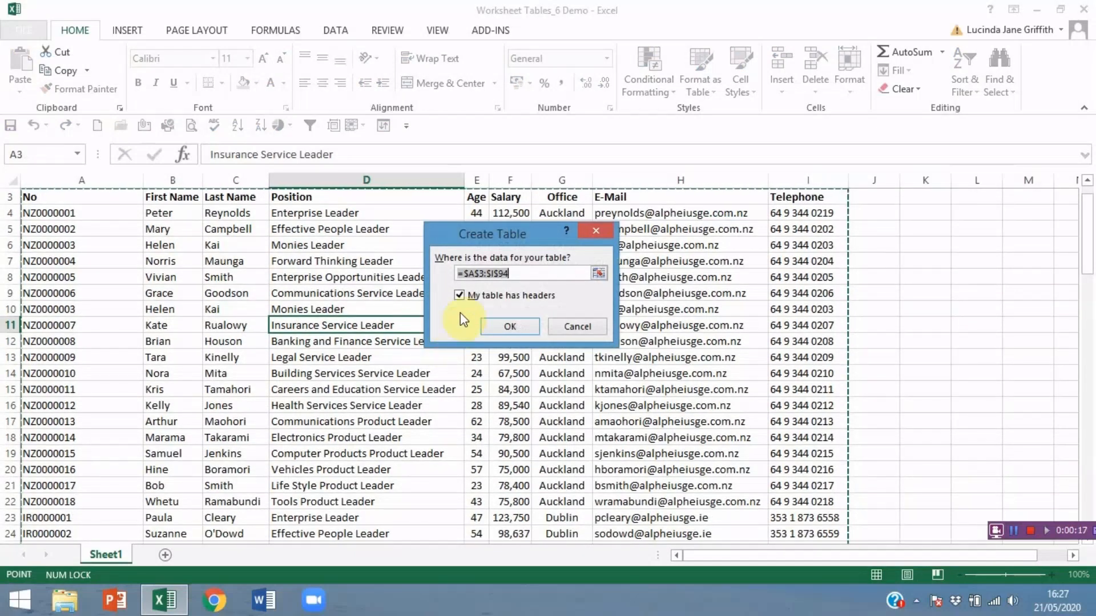
left_click(509, 328)
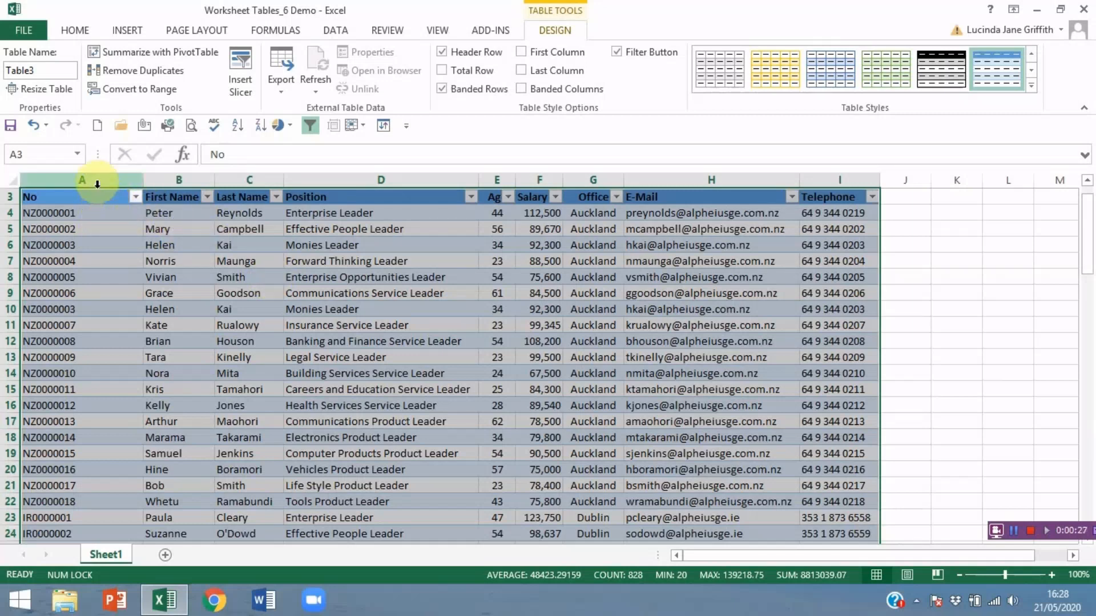
Highlight duplicate values in the table's No column with Light Red Fill with Dark Red Text using conditional formatting.
left_click(79, 194)
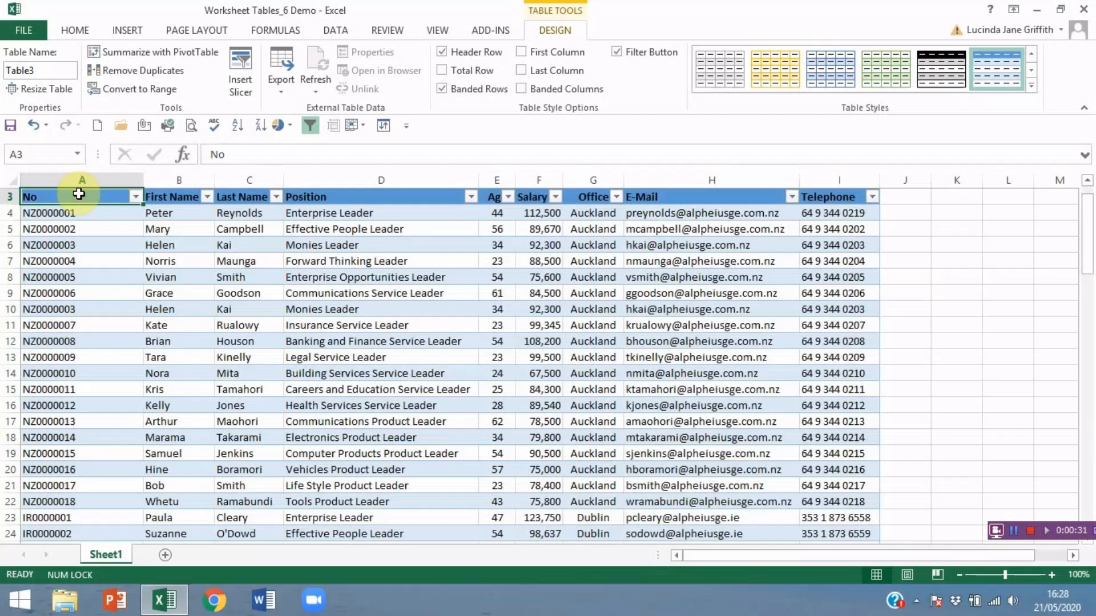
key("ctrl+shift+Down")
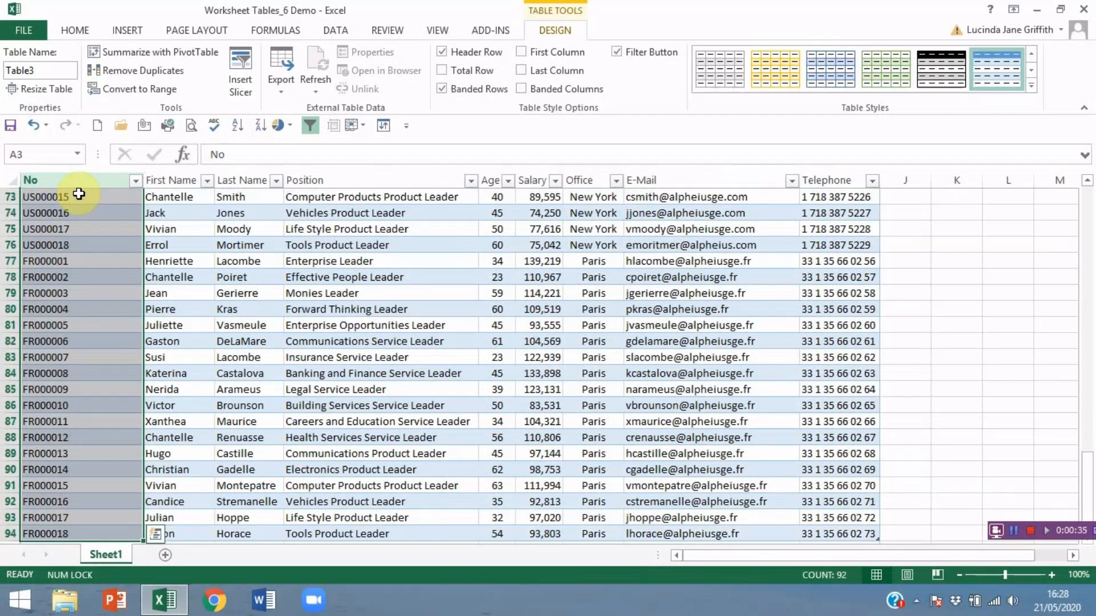
left_click(76, 28)
left_click(667, 74)
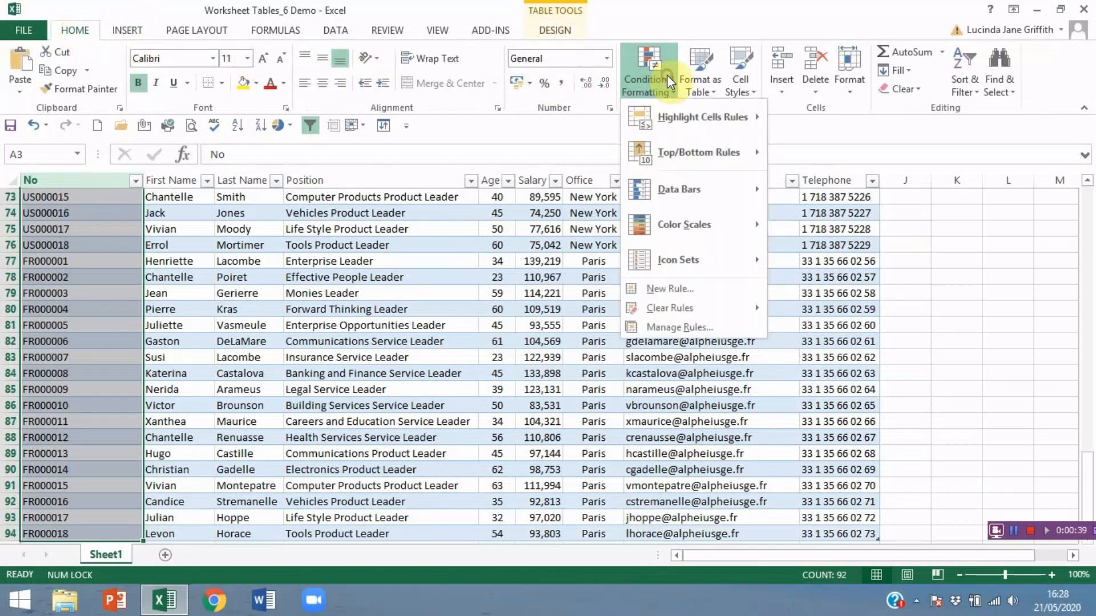
mouse_move(702, 121)
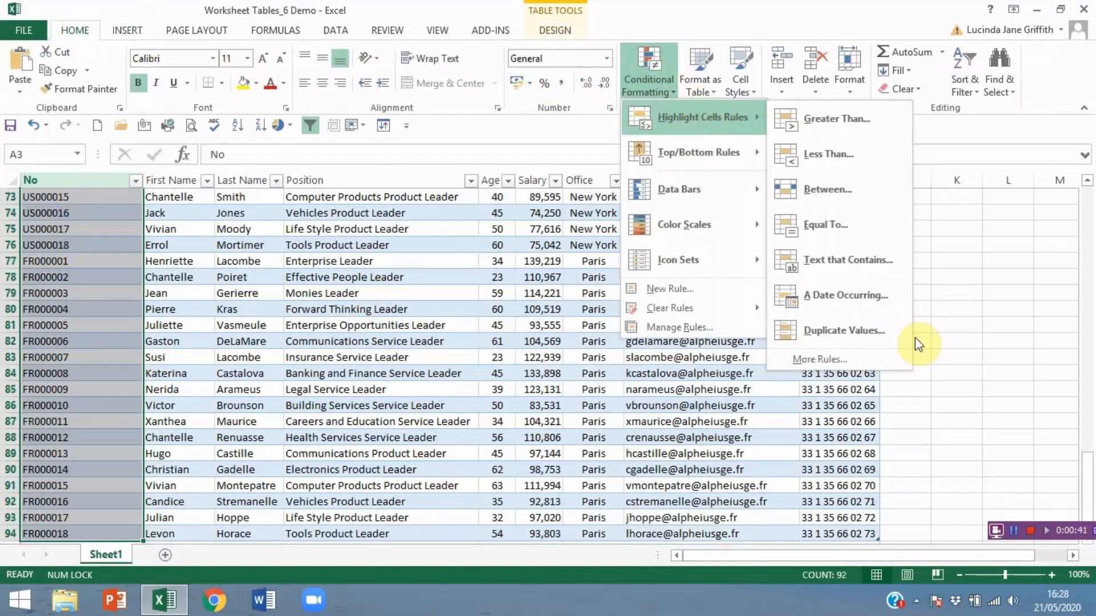
left_click(890, 334)
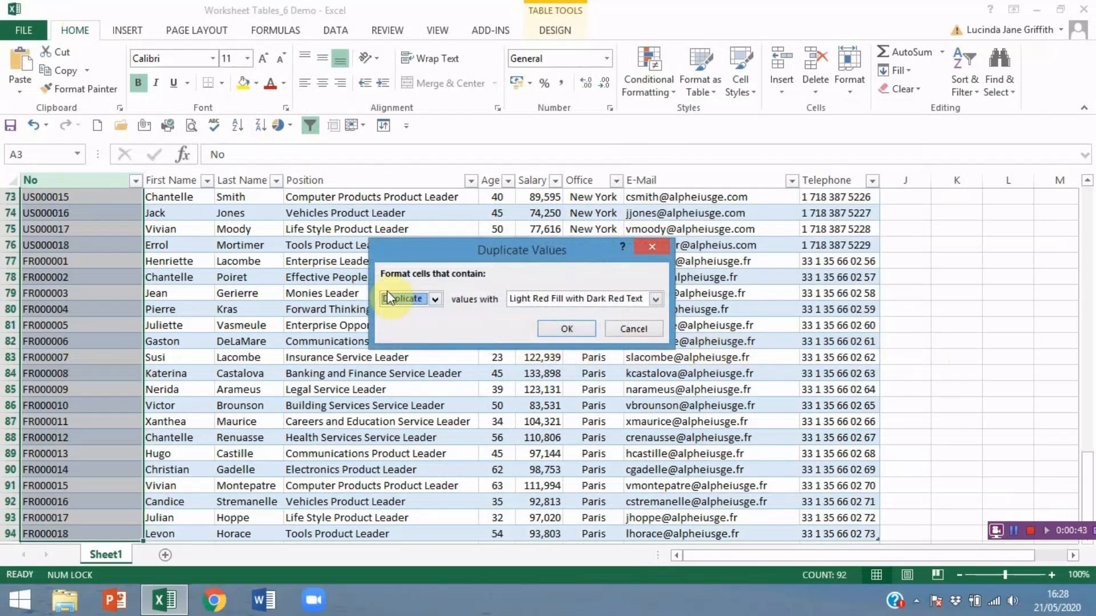
left_click(569, 330)
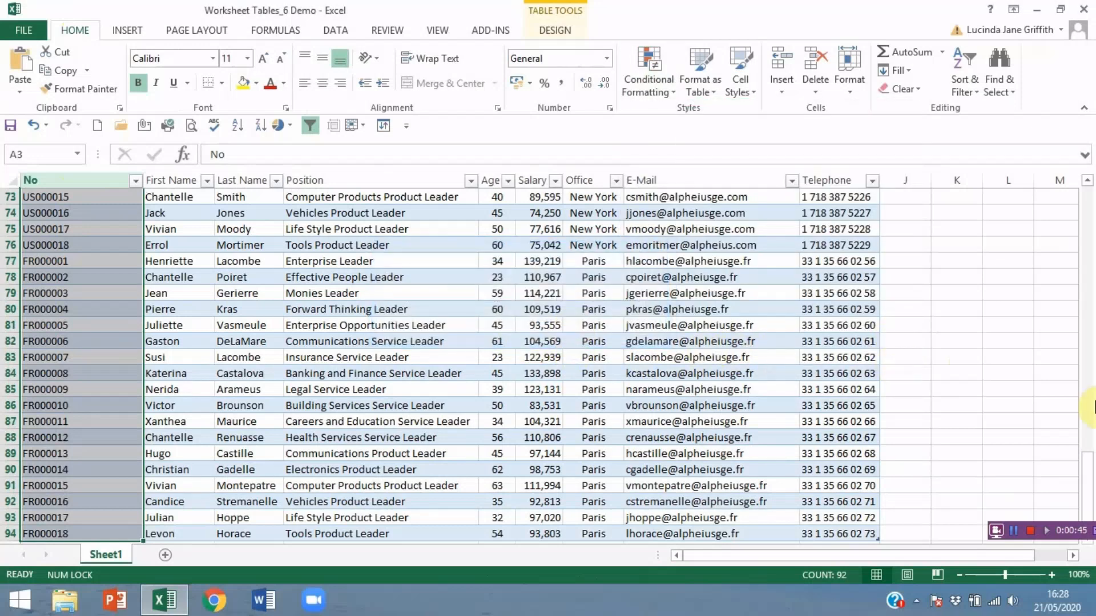
left_click_drag(1086, 476, 1087, 188)
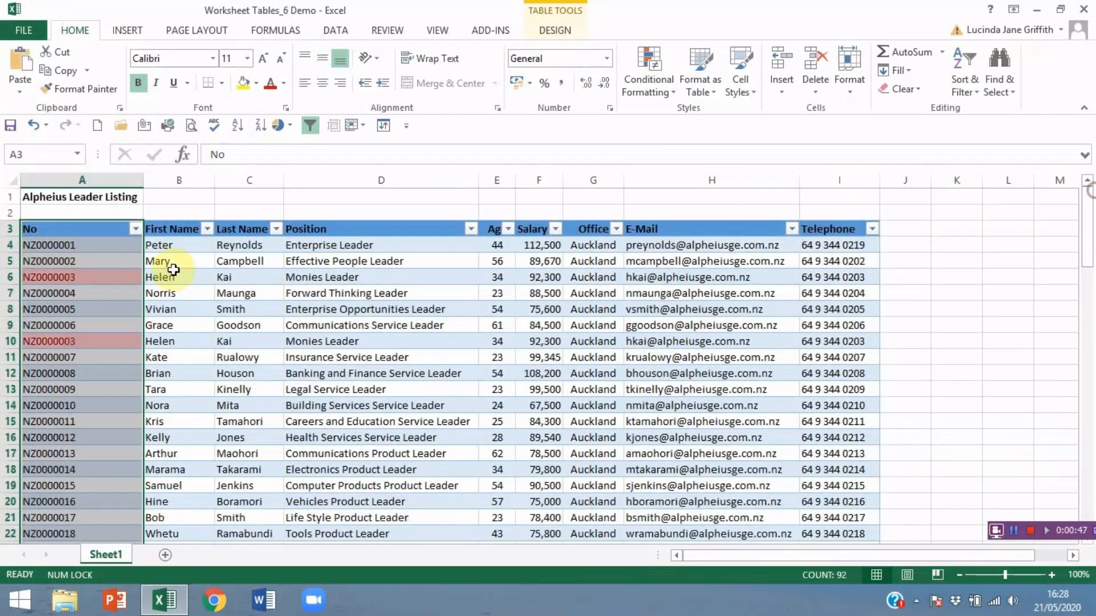
left_click(110, 371)
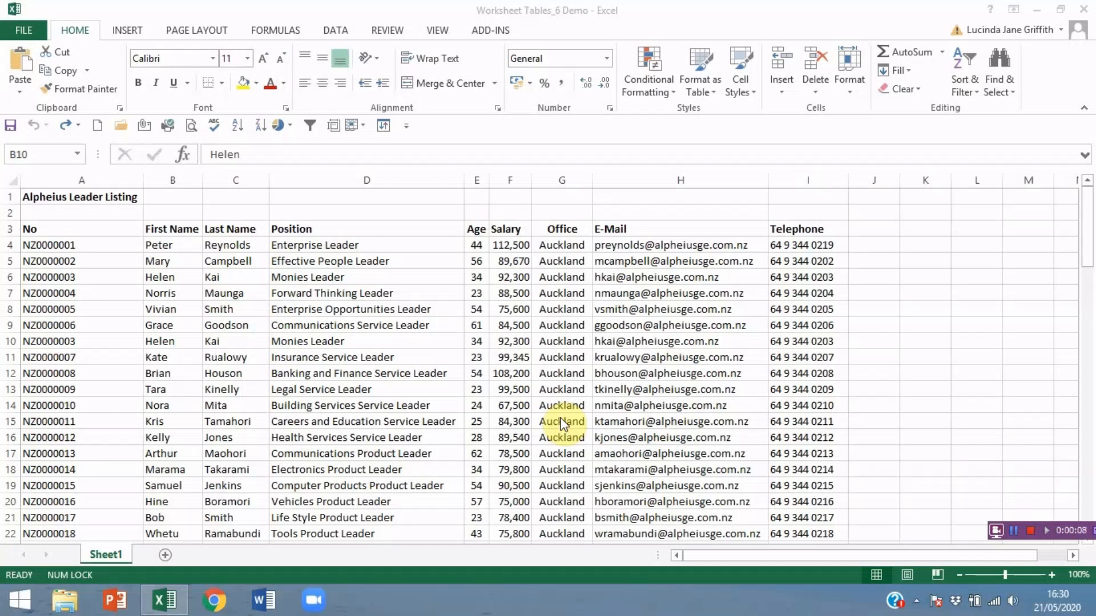
Create a table with headers from the plain leader listing range A3:I94.
left_click(340, 355)
left_click(340, 355)
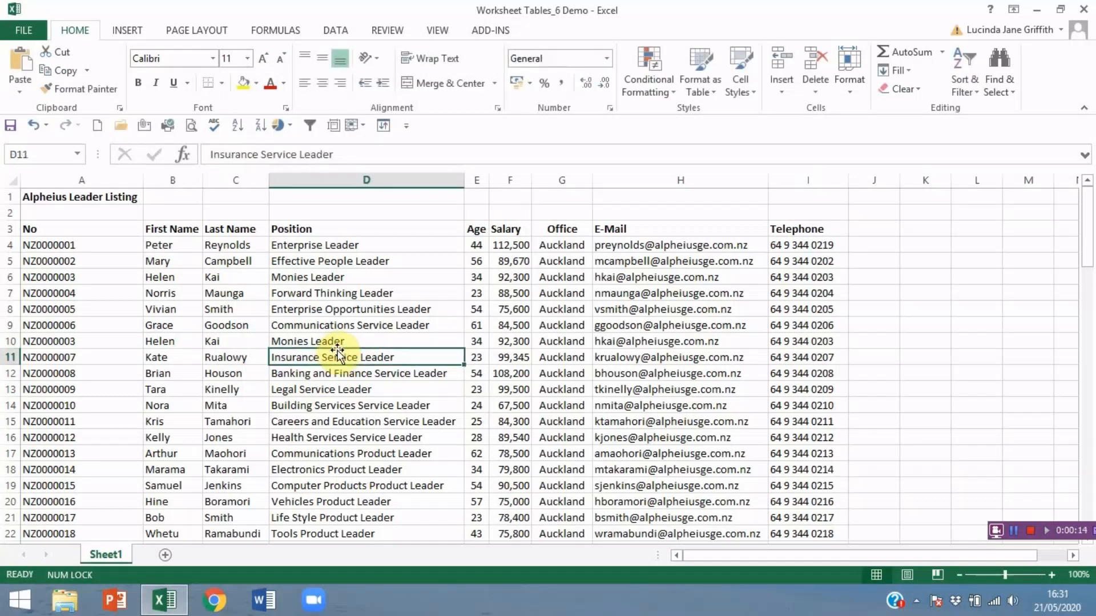
key("ctrl+t")
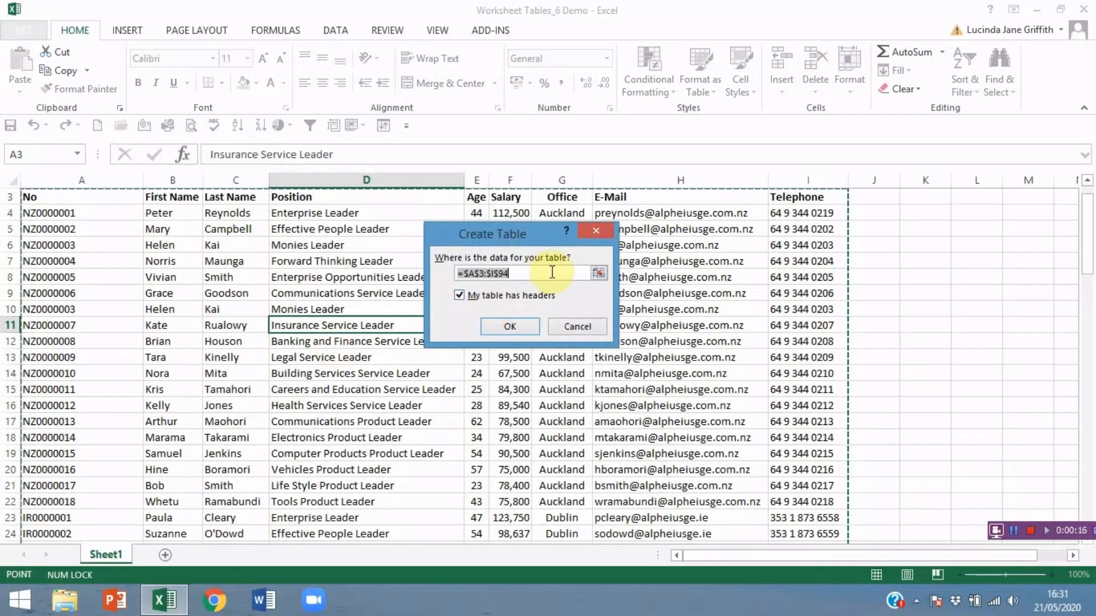
left_click(496, 326)
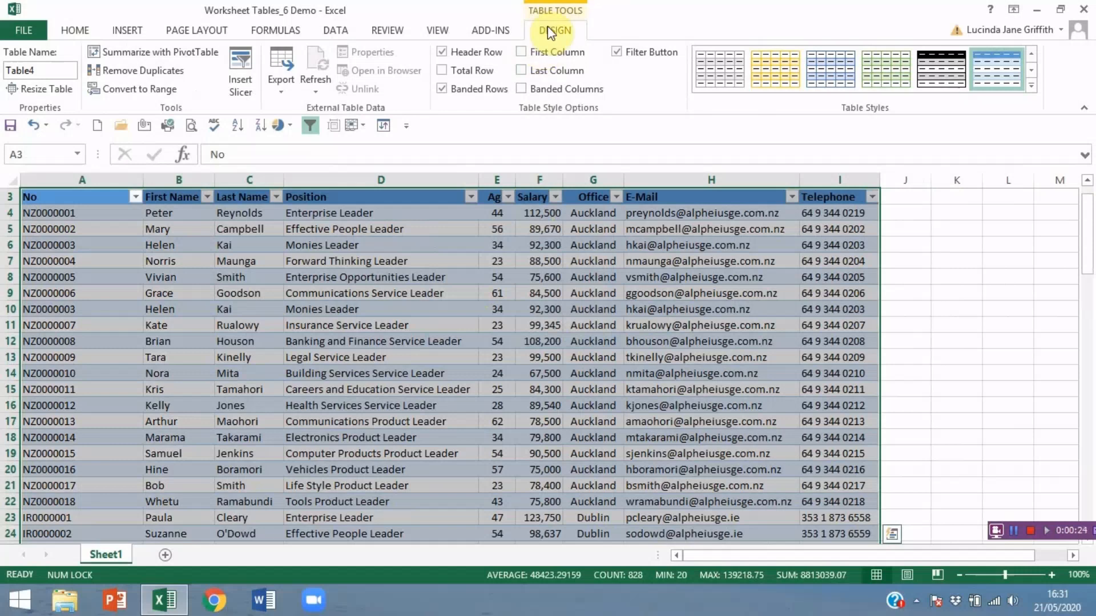
Remove duplicate rows from the leader table, comparing all columns and treating the first row as headers.
left_click(181, 75)
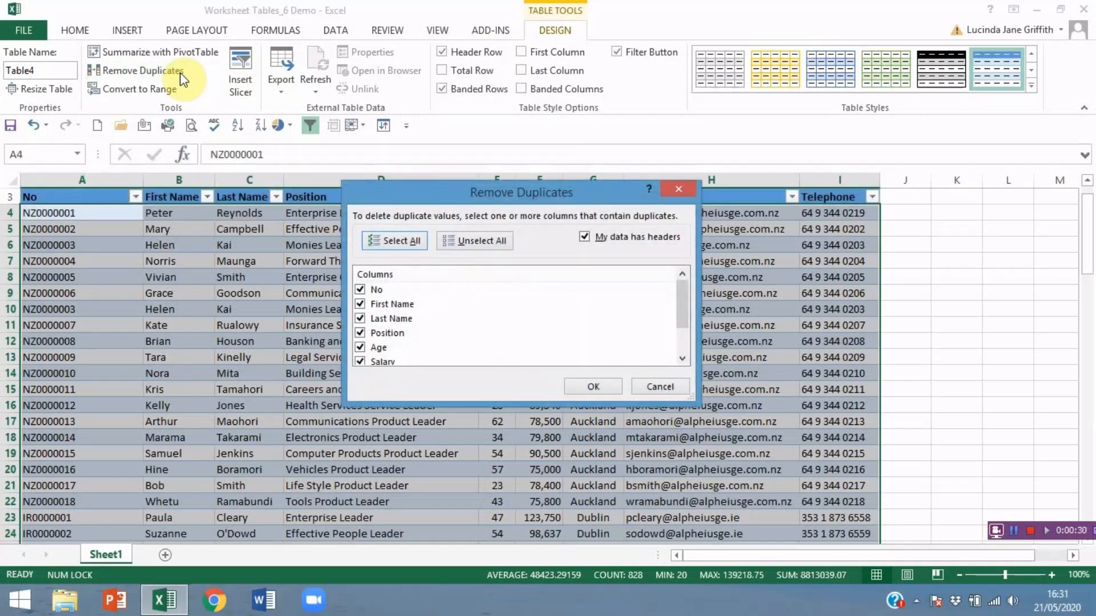
left_click(601, 387)
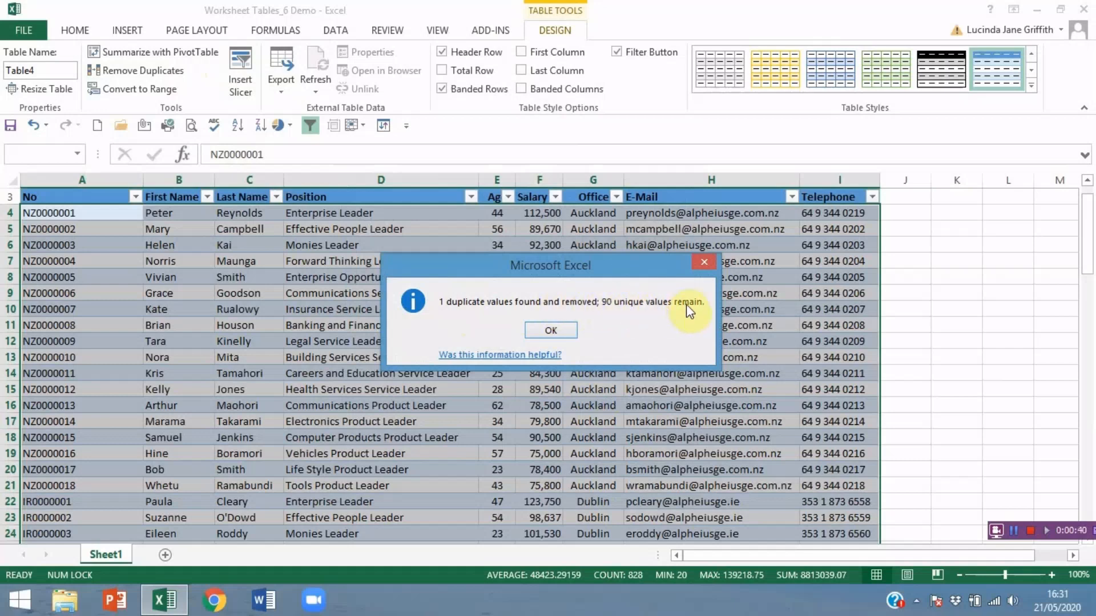
left_click(552, 332)
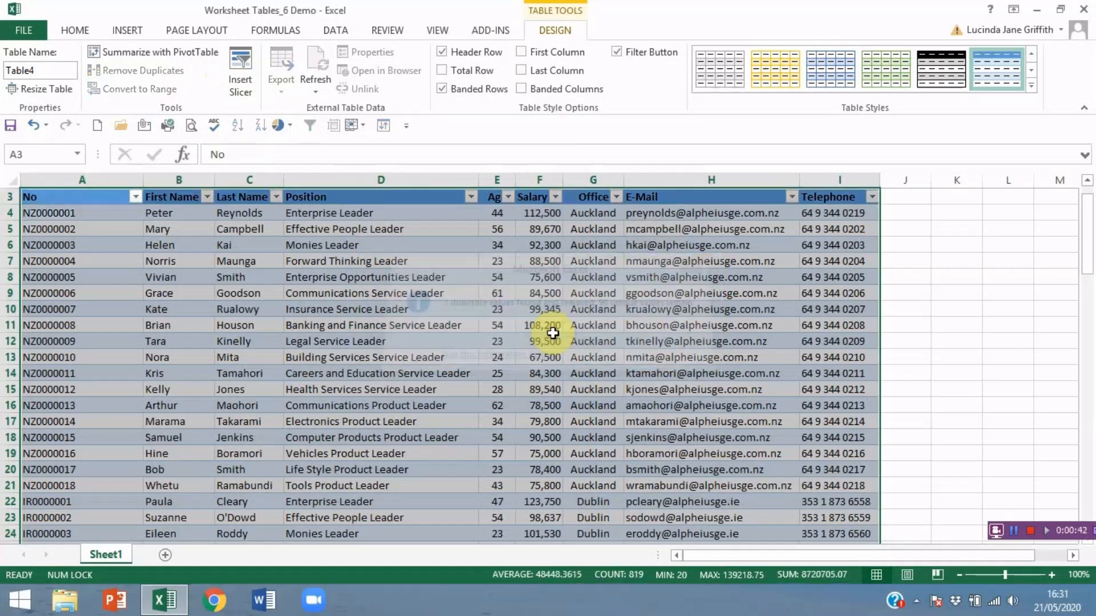